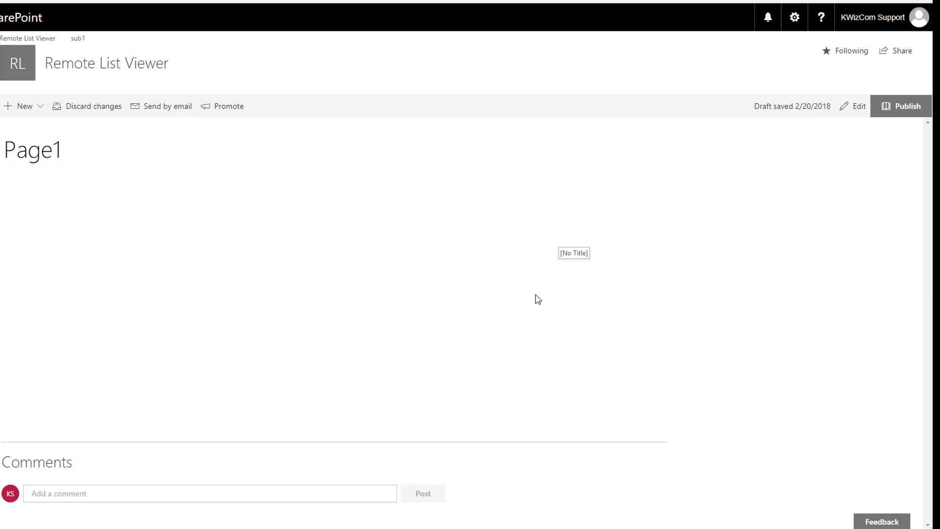
Put Page1 into edit mode and add a Remote list viewer web part to its empty section
{"action": "left_click", "coordinate": [860, 111]}
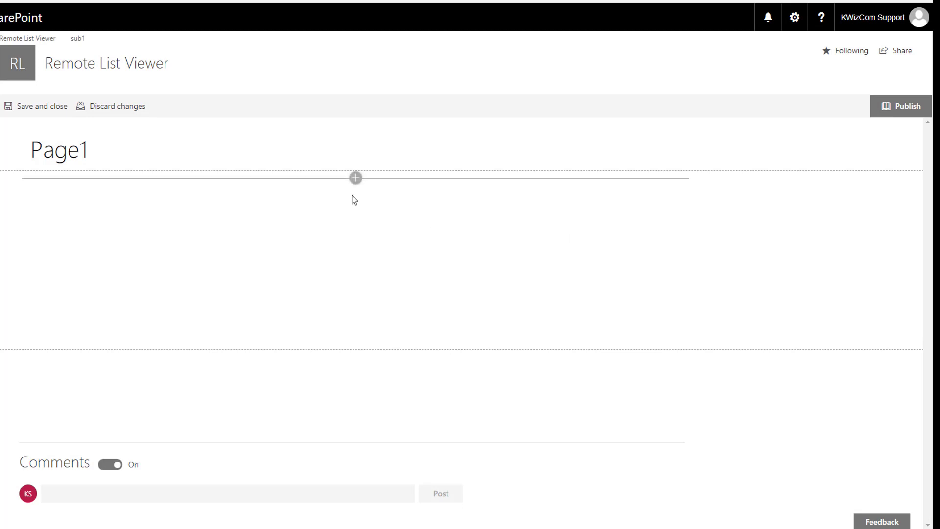
{"action": "left_click", "coordinate": [356, 178]}
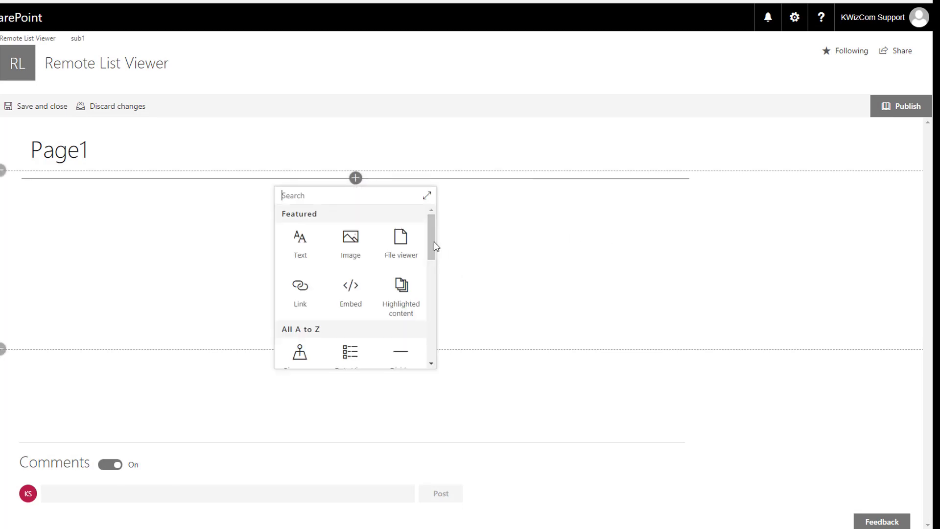
{"action": "left_click_drag", "start_coordinate": [430, 231], "coordinate": [441, 338]}
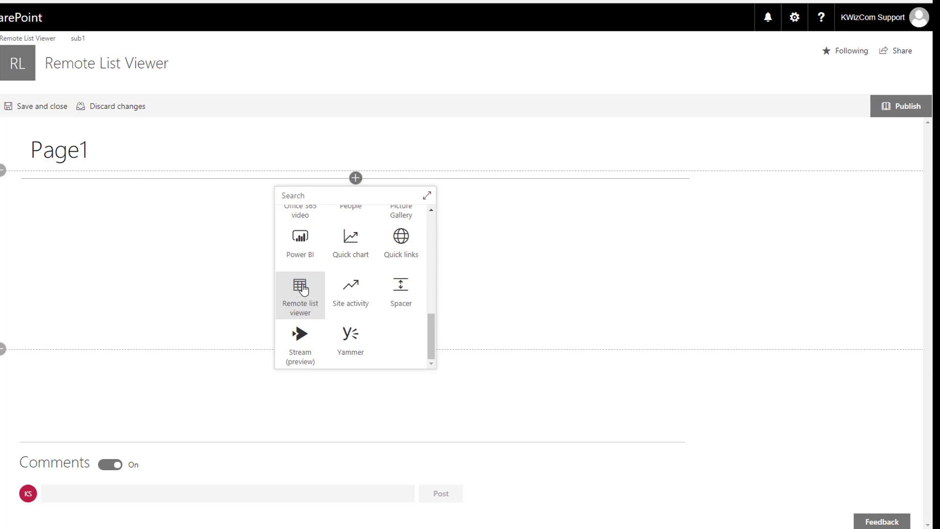
{"action": "left_click", "coordinate": [301, 287]}
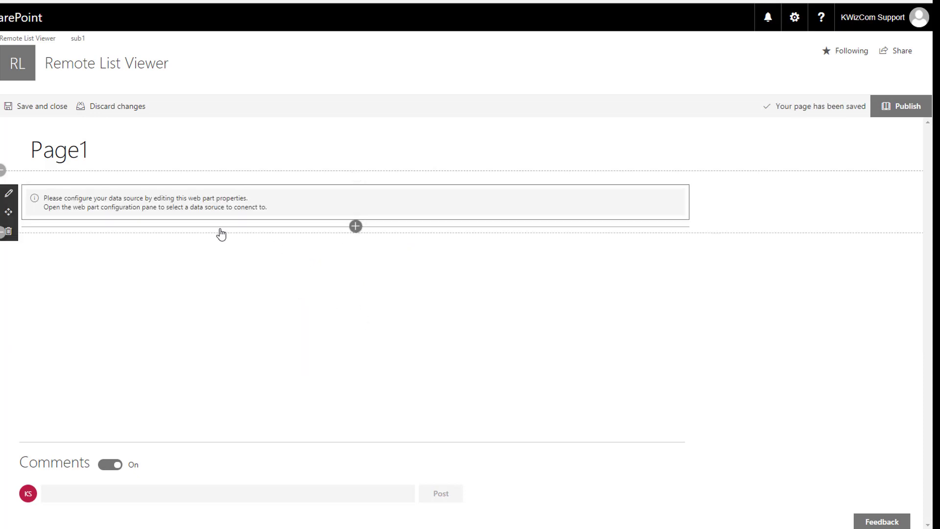
{"action": "left_click", "coordinate": [10, 197]}
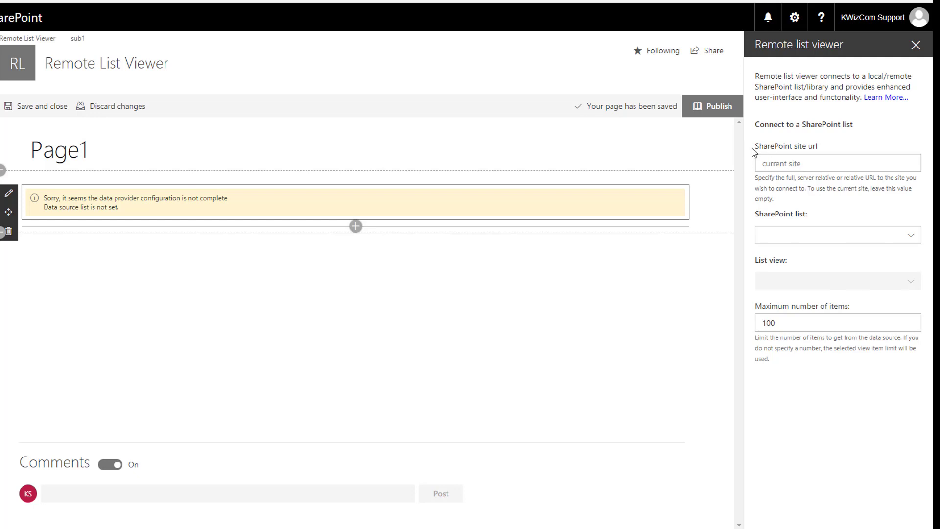
{"action": "left_click", "coordinate": [911, 239]}
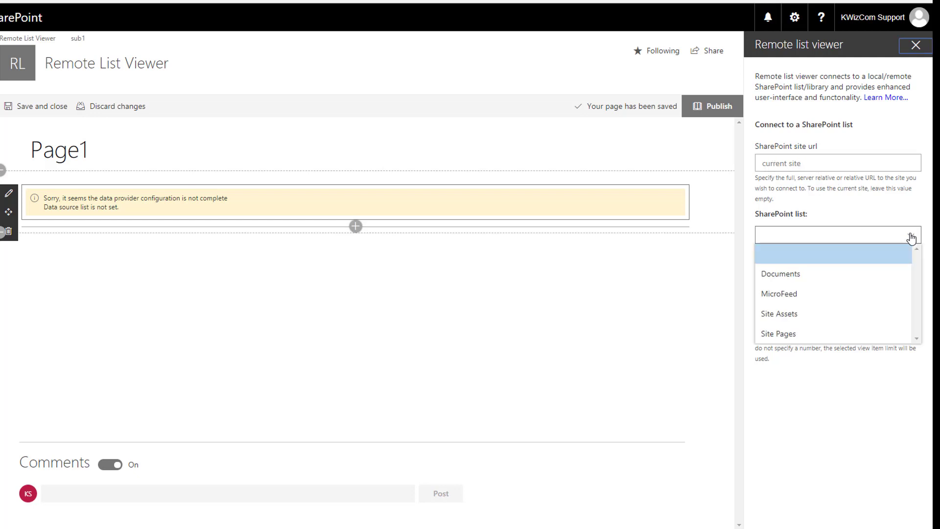
{"action": "left_click", "coordinate": [882, 205]}
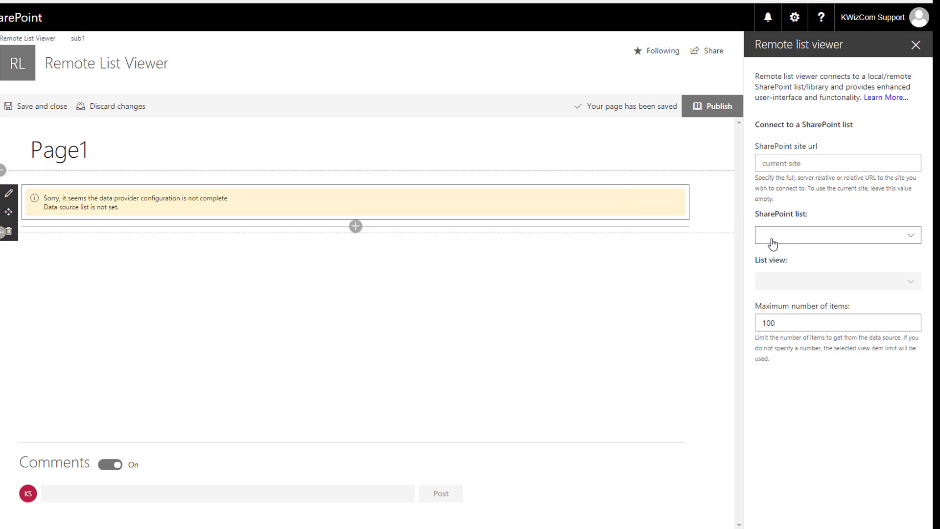
{"action": "left_click", "coordinate": [769, 163]}
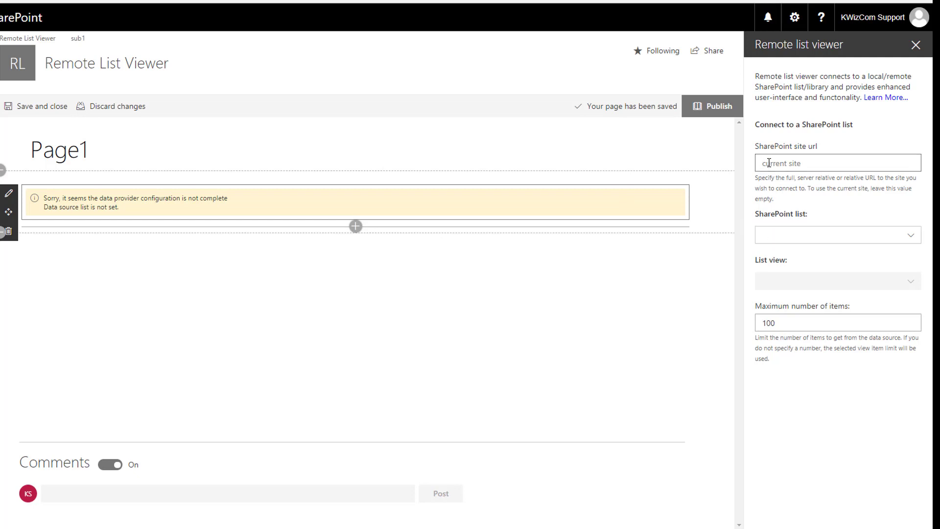
{"action": "type", "text": "https://kwizcomqa.sharepoint.com/sites/qa"}
{"action": "type", "text": "/"}
{"action": "type", "text": "for"}
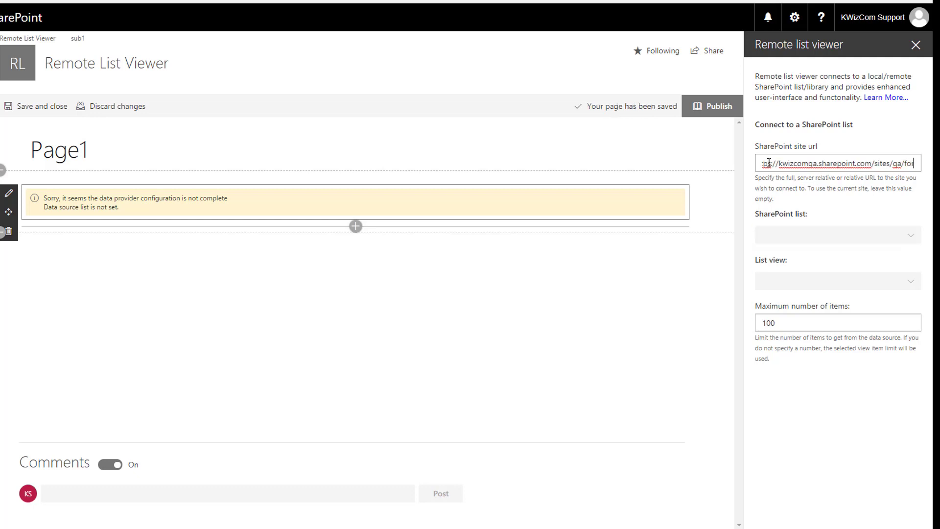
{"action": "type", "text": "ms"}
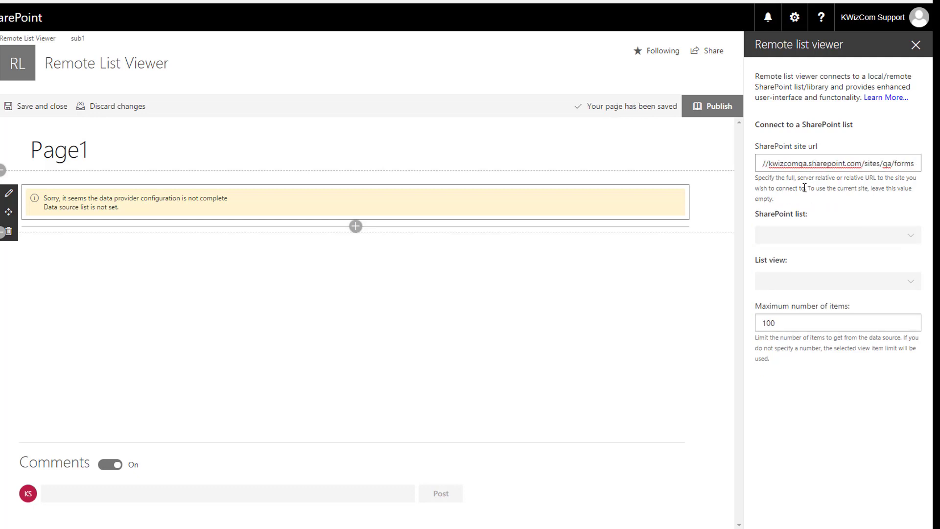
Choose Tasks as the SharePoint list the web part connects to
{"action": "left_click", "coordinate": [911, 238]}
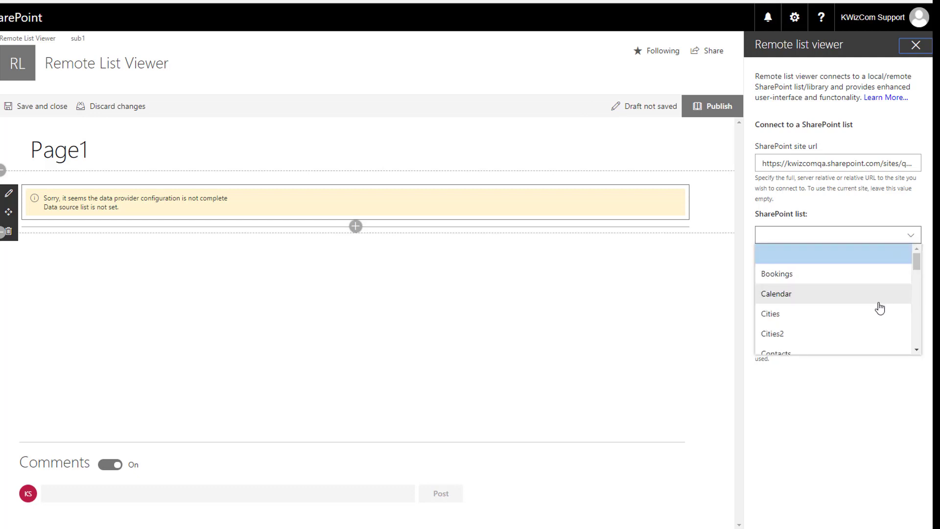
{"action": "scroll", "coordinate": [880, 308], "scroll_direction": "down", "scroll_amount": 3}
{"action": "scroll", "coordinate": [879, 308], "scroll_direction": "down", "scroll_amount": 1}
{"action": "scroll", "coordinate": [879, 307], "scroll_direction": "down", "scroll_amount": 3}
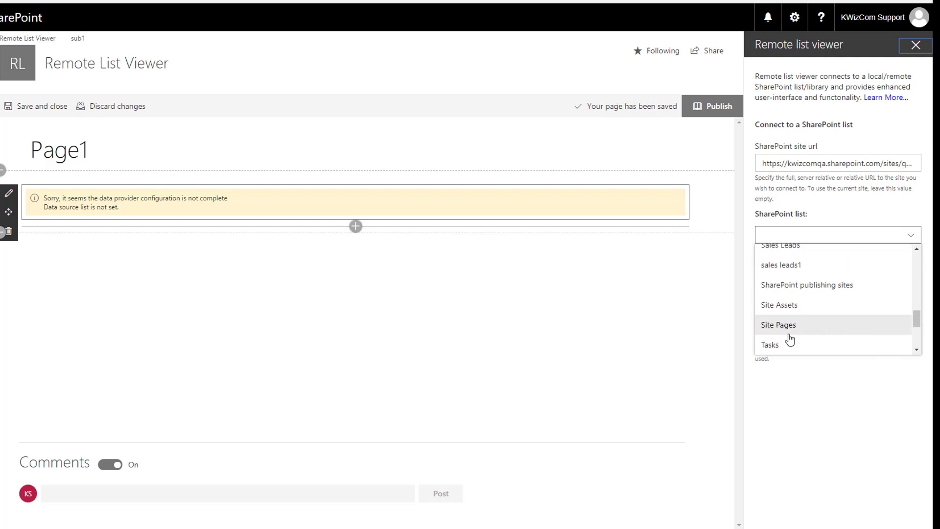
{"action": "left_click", "coordinate": [781, 347]}
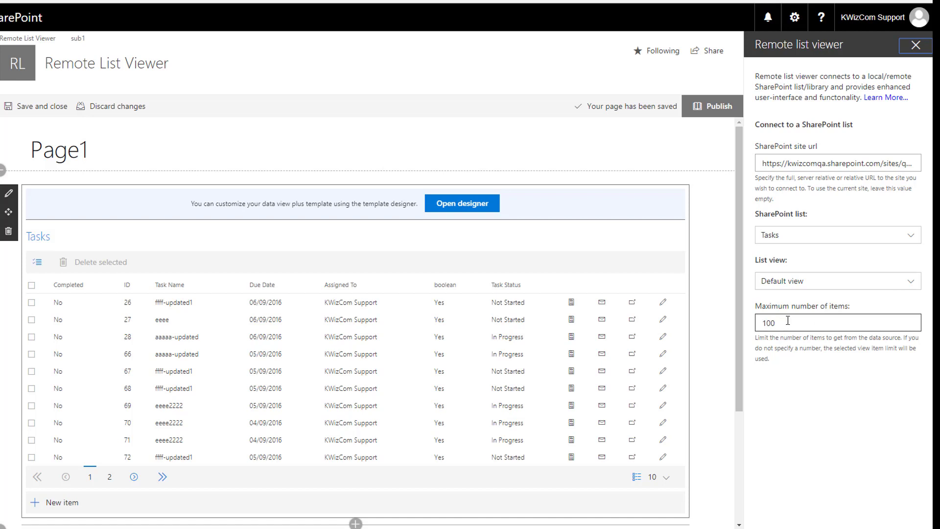
Check the maximum number of items setting, close the web part's configuration, and save and close the page
{"action": "left_click", "coordinate": [793, 323]}
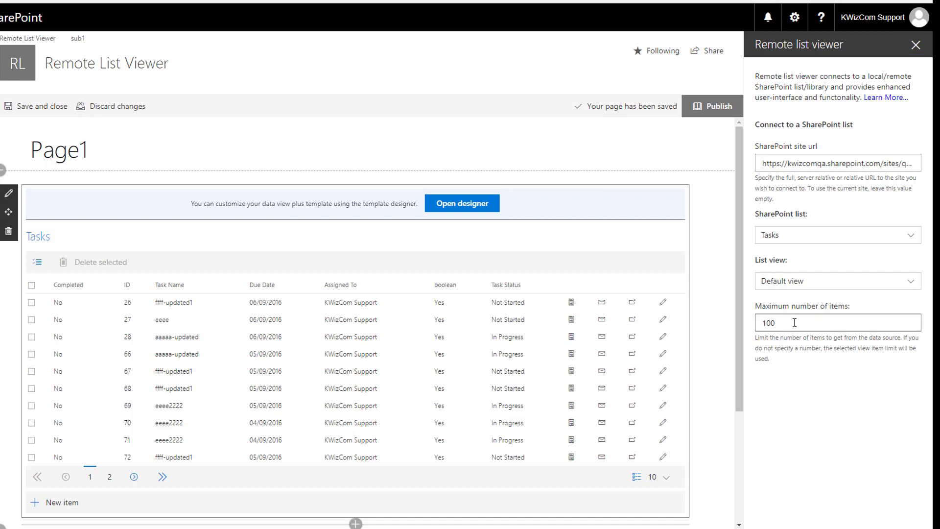
{"action": "double_click", "coordinate": [793, 323]}
{"action": "left_click", "coordinate": [578, 145]}
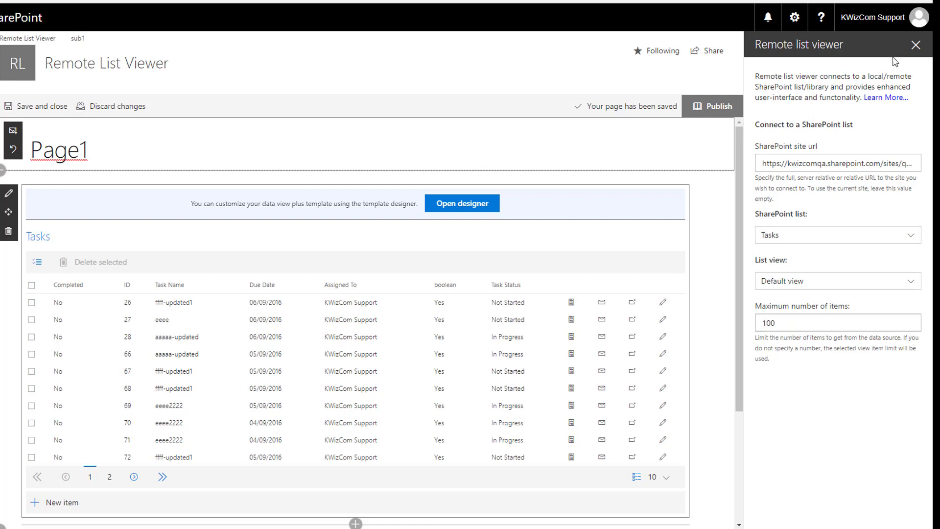
{"action": "left_click", "coordinate": [915, 46]}
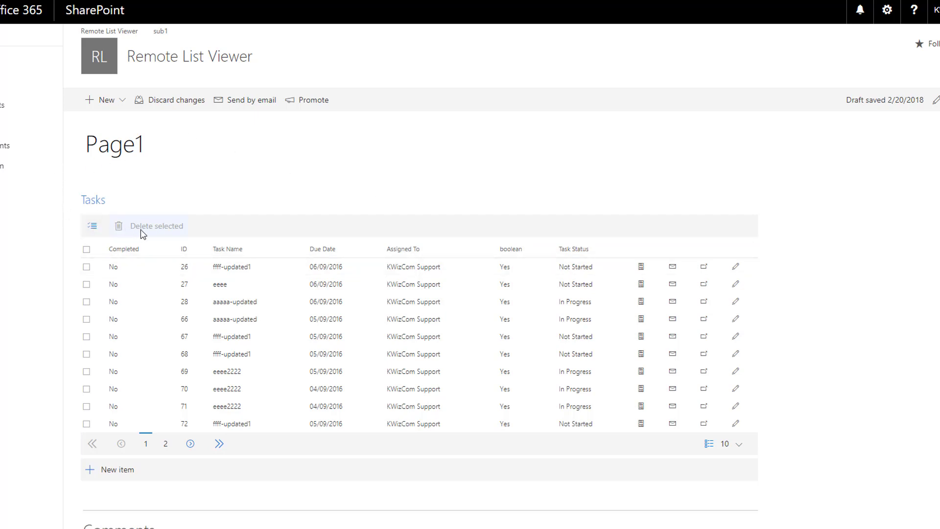
Select all items in the Tasks list at once and clear the selection again
{"action": "key", "text": "ctrl+plus"}
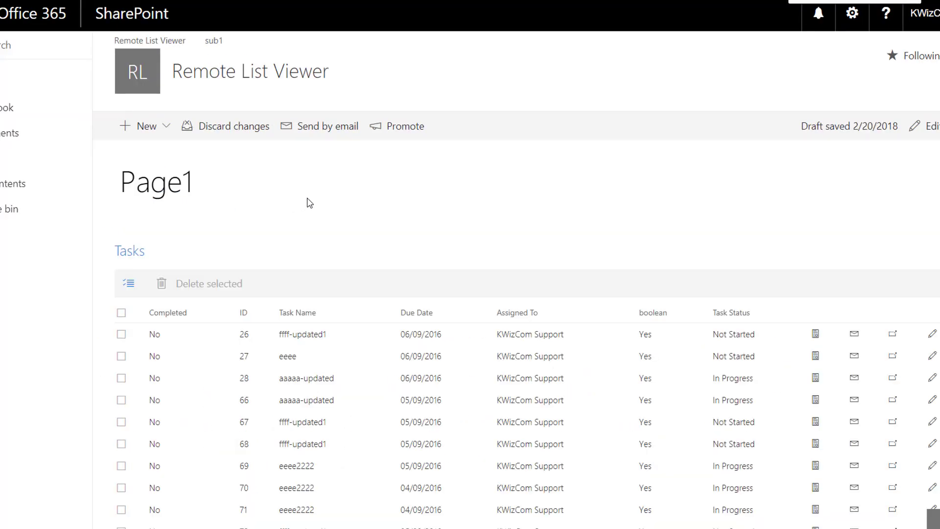
{"action": "scroll", "coordinate": [451, 211], "scroll_direction": "down", "scroll_amount": 2}
{"action": "key", "text": "ctrl+plus"}
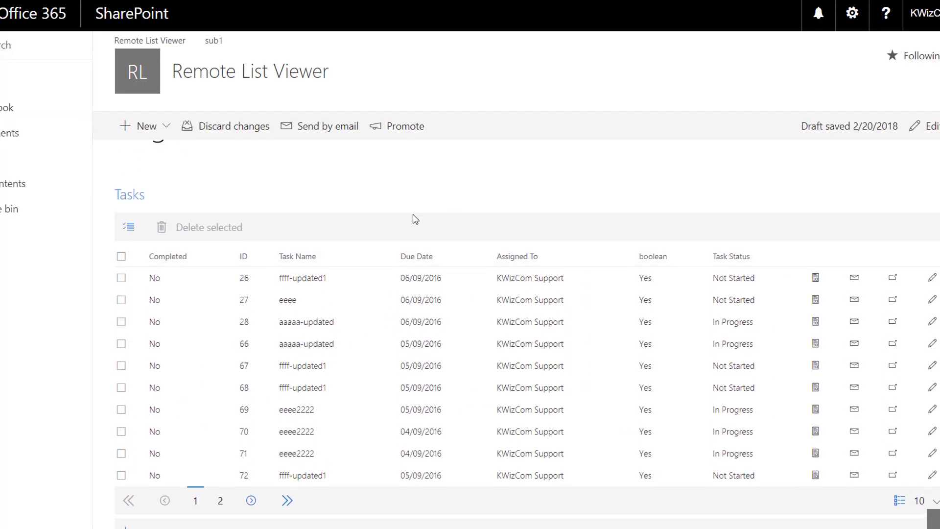
{"action": "left_click", "coordinate": [130, 235]}
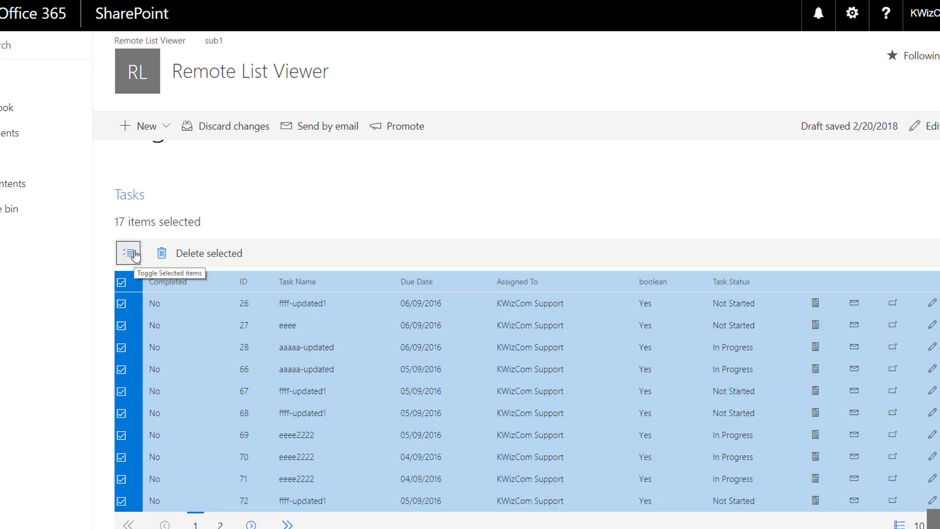
{"action": "left_click_drag", "start_coordinate": [114, 222], "coordinate": [191, 224]}
{"action": "left_click", "coordinate": [128, 252]}
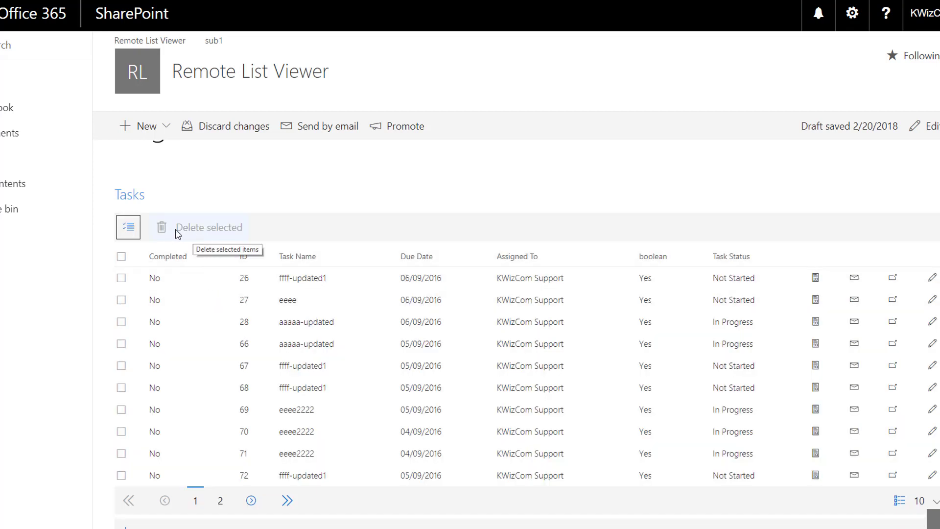
Select the individual tasks with IDs 26 and 27 and deselect both again
{"action": "left_click", "coordinate": [126, 278]}
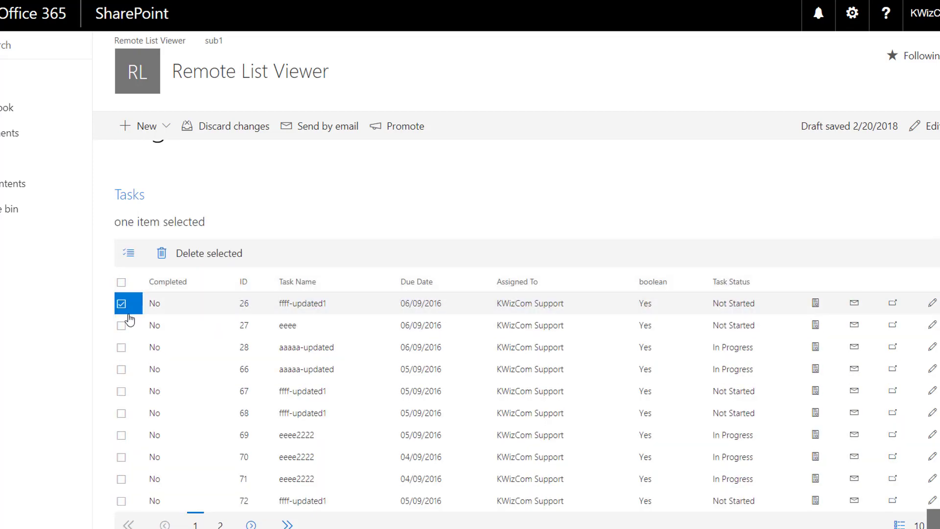
{"action": "left_click", "coordinate": [124, 325]}
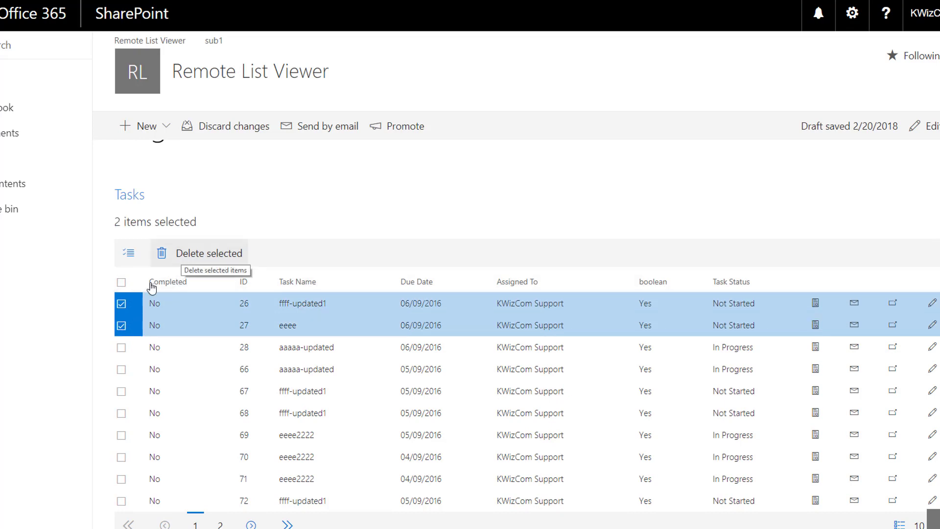
{"action": "left_click", "coordinate": [120, 304]}
{"action": "left_click", "coordinate": [122, 325]}
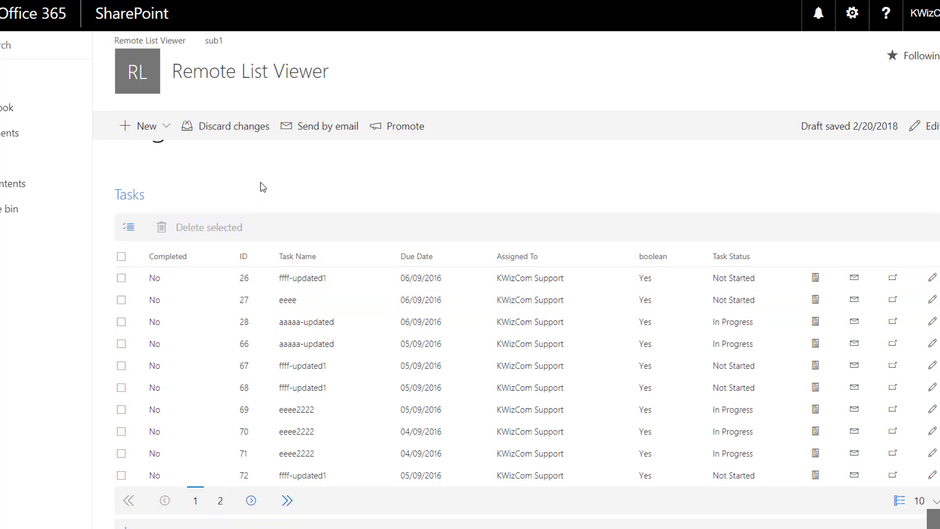
View the full details of the task with ID 26 and close the details window
{"action": "scroll", "coordinate": [263, 188], "scroll_direction": "down", "scroll_amount": 1}
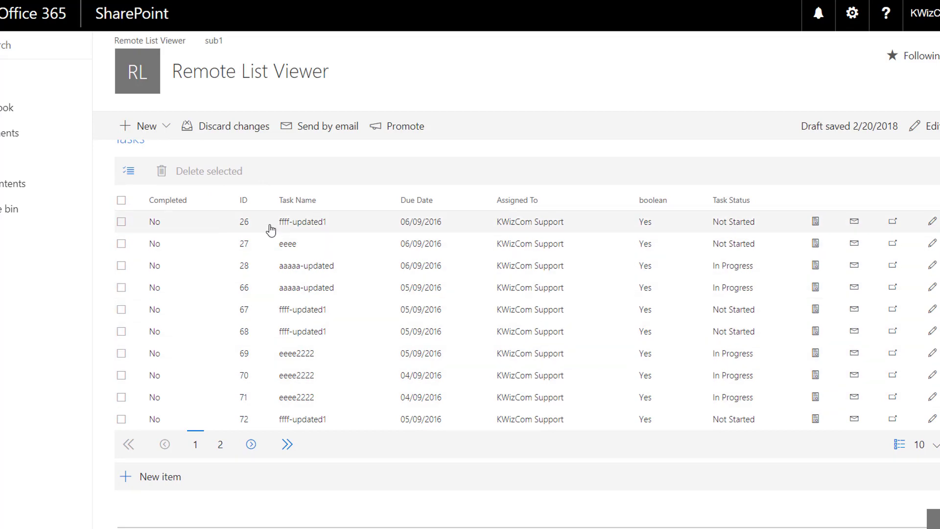
{"action": "scroll", "coordinate": [271, 229], "scroll_direction": "up", "scroll_amount": 1}
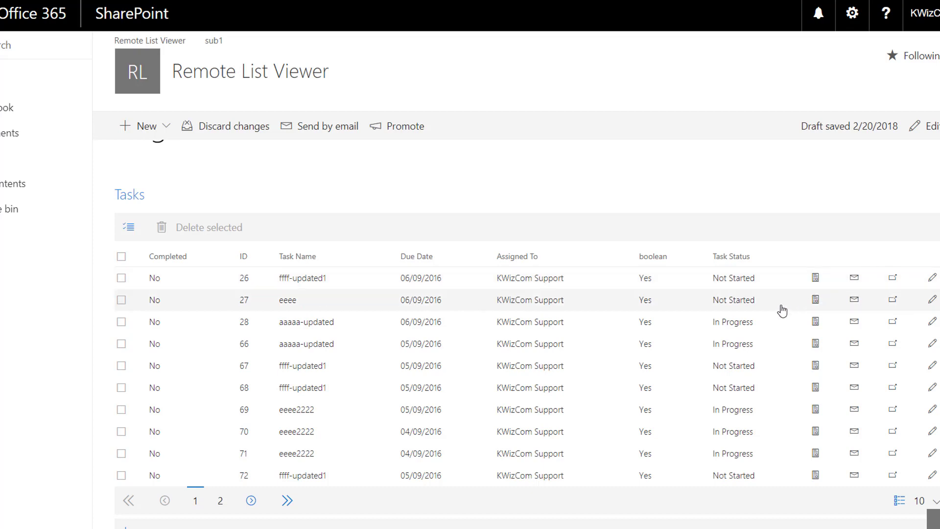
{"action": "scroll", "coordinate": [826, 289], "scroll_direction": "down", "scroll_amount": 1}
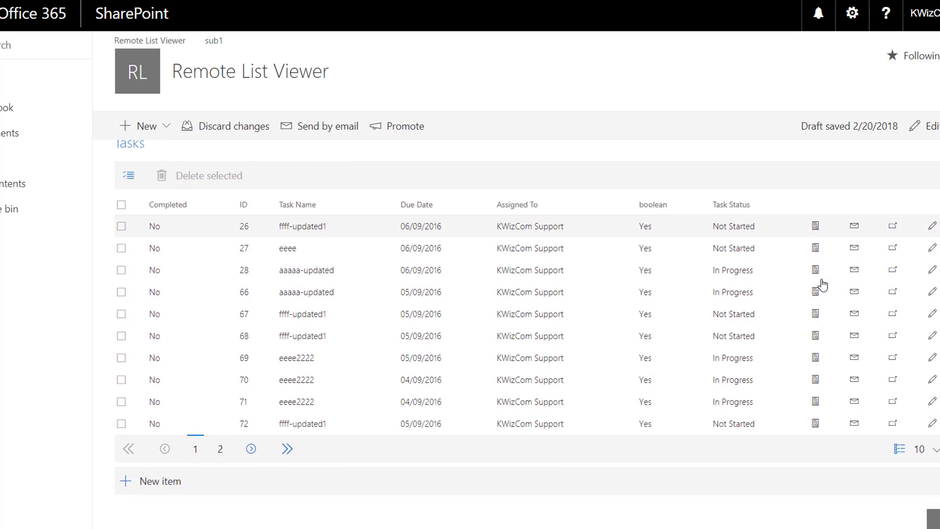
{"action": "left_click", "coordinate": [816, 223]}
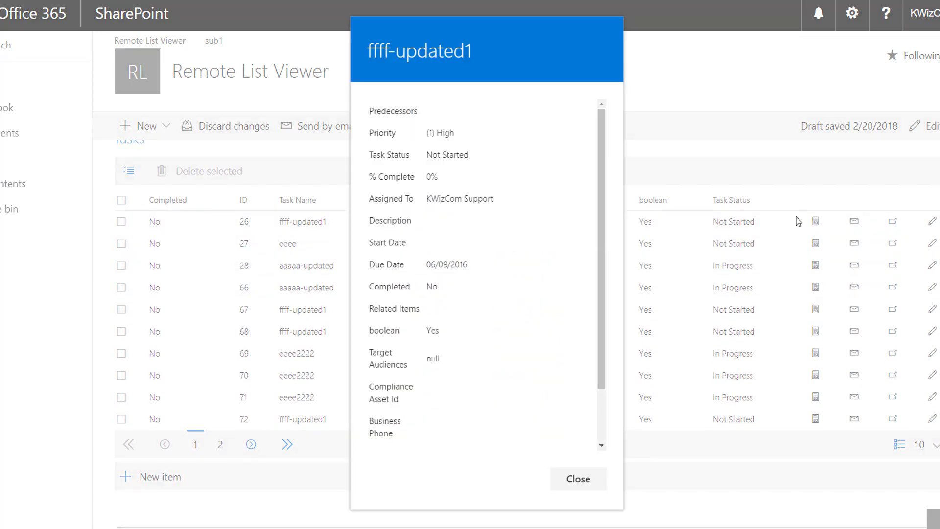
{"action": "left_click", "coordinate": [558, 479]}
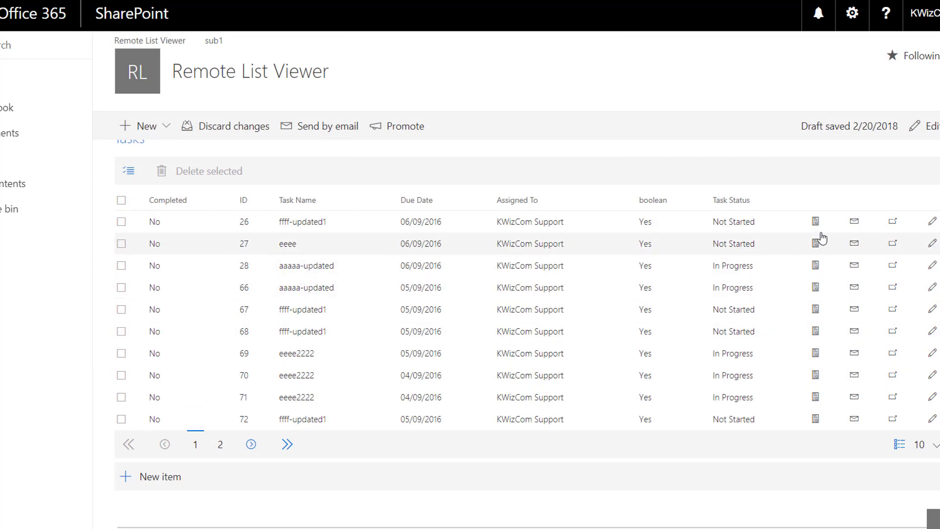
Generate an e-mail message from the task with ID 26 and close it without saving
{"action": "left_click", "coordinate": [855, 226]}
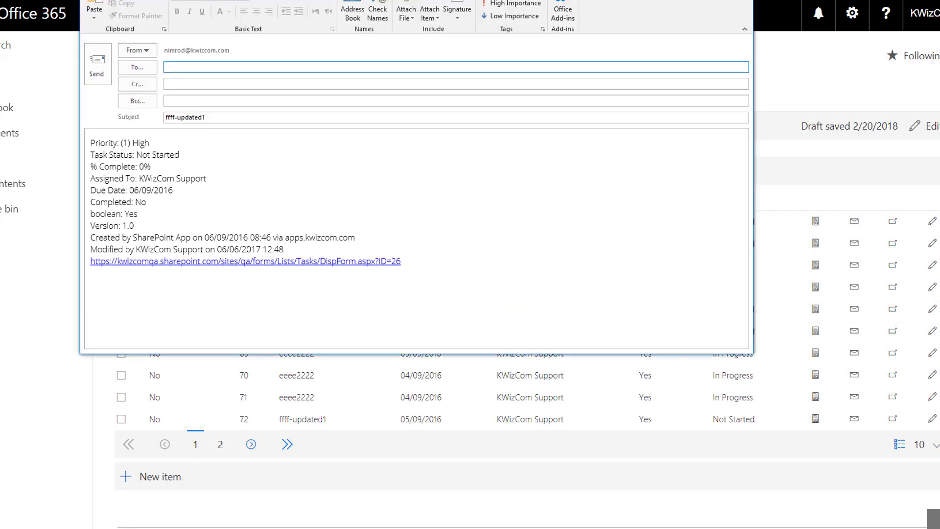
{"action": "left_click_drag", "start_coordinate": [473, 3], "coordinate": [488, 48]}
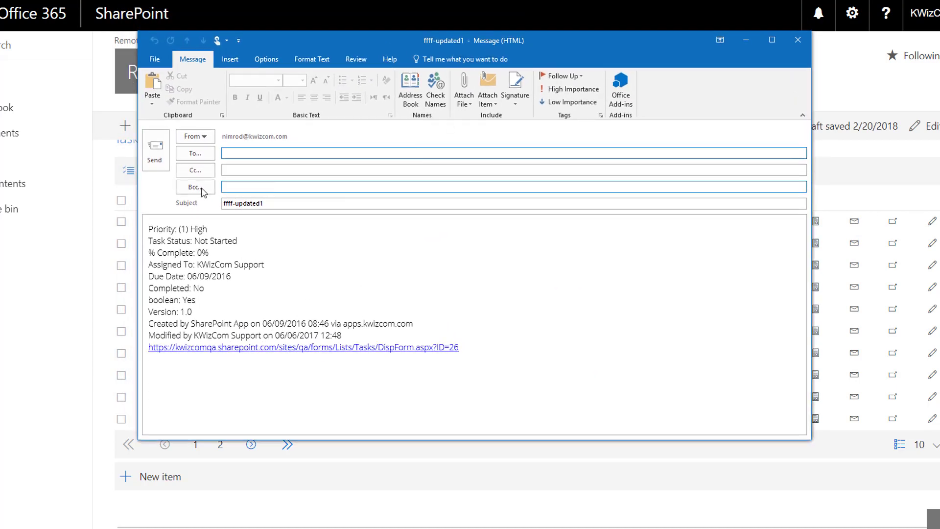
{"action": "left_click", "coordinate": [798, 41]}
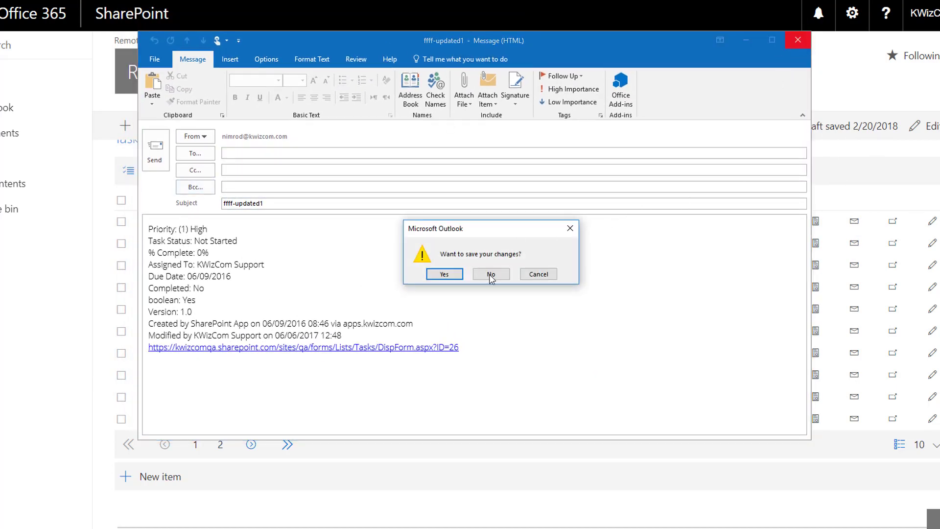
{"action": "left_click", "coordinate": [489, 272]}
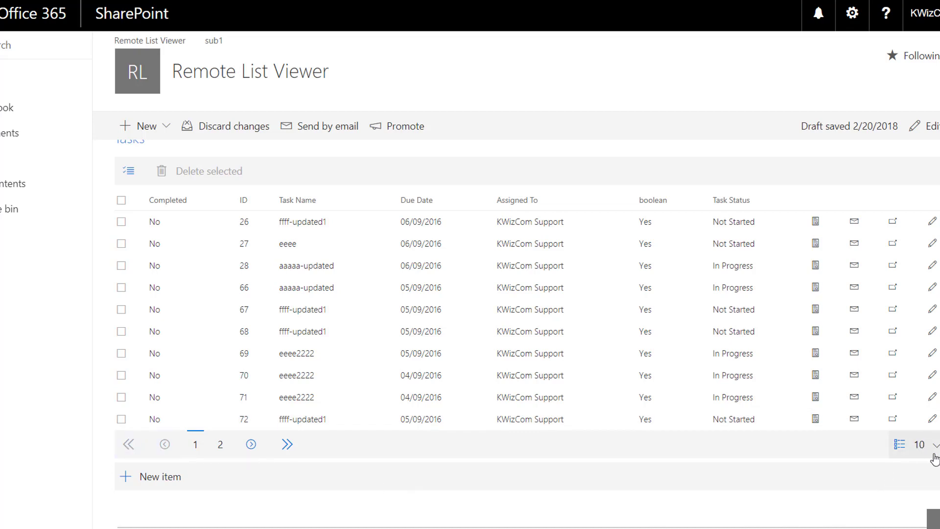
Examine the items-per-page options, view page 2 of the Tasks list and return to page 1
{"action": "left_click", "coordinate": [919, 445]}
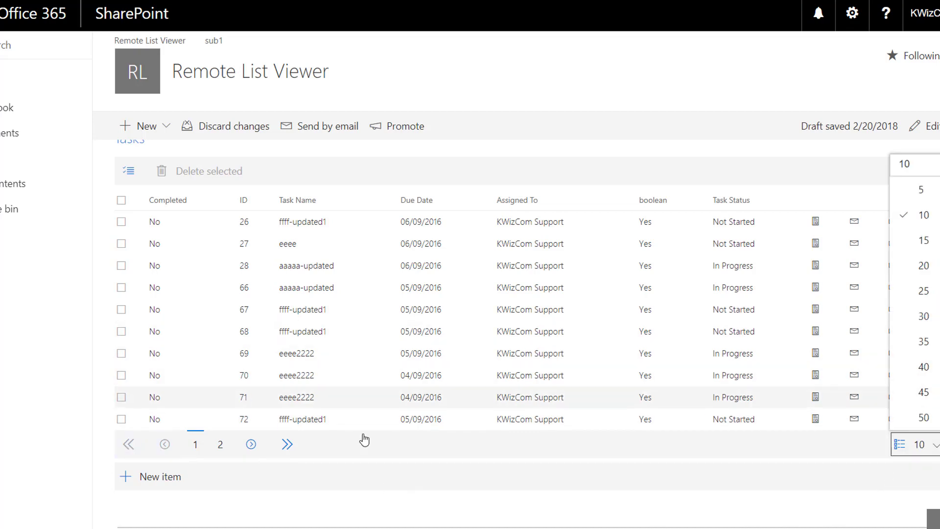
{"action": "left_click", "coordinate": [367, 451]}
{"action": "left_click", "coordinate": [221, 445]}
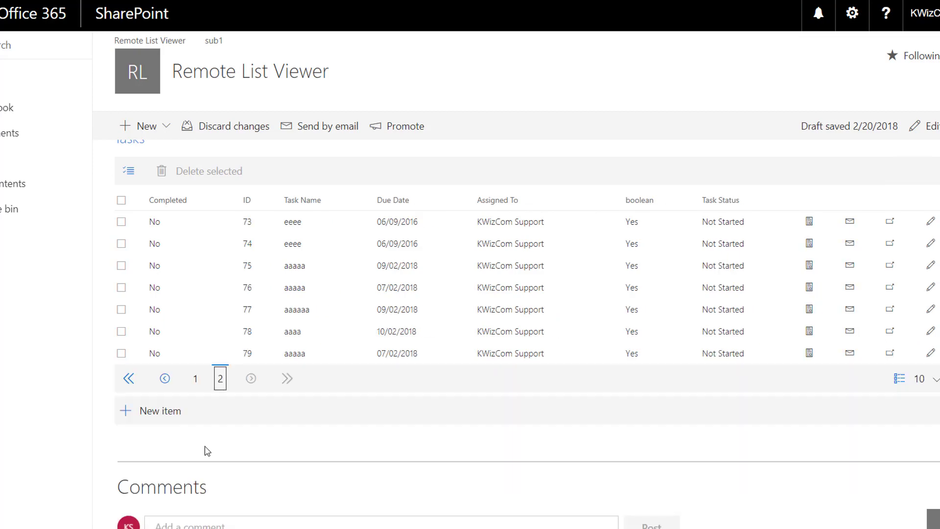
{"action": "left_click", "coordinate": [193, 377]}
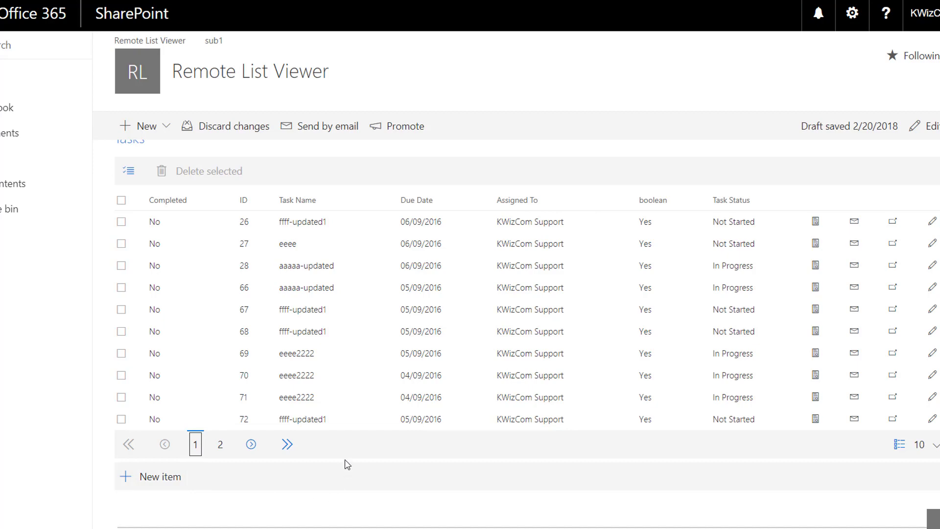
Switch the page to edit mode and open the web part's template designer, briefly widening its pane before restoring the normal width
{"action": "scroll", "coordinate": [348, 465], "scroll_direction": "up", "scroll_amount": 1}
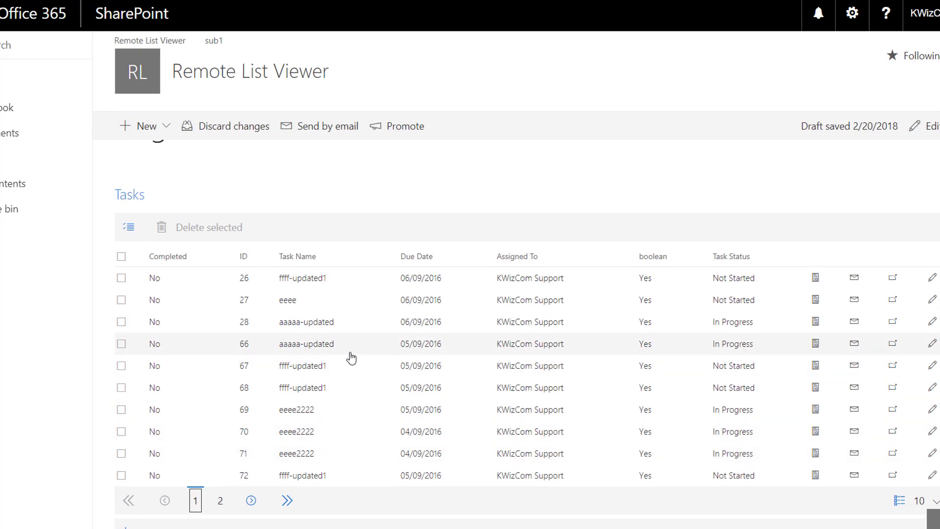
{"action": "key", "text": "ctrl+minus"}
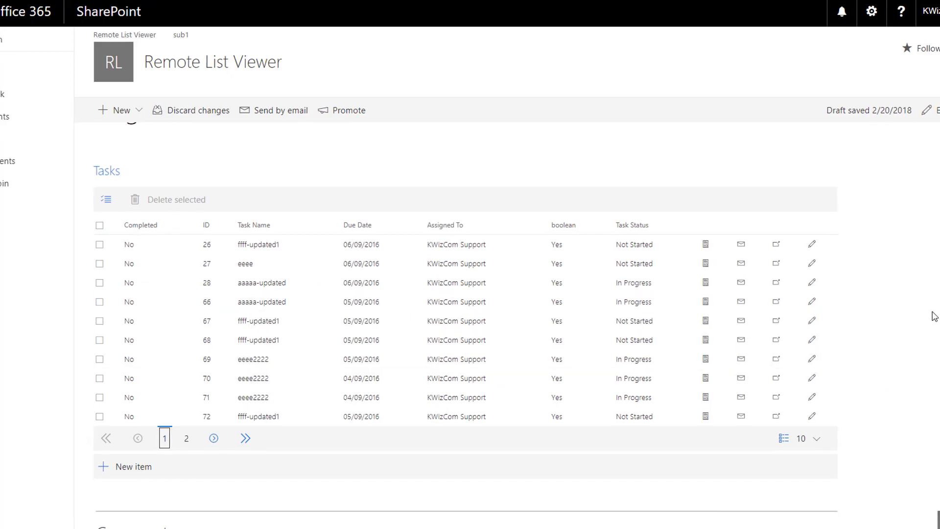
{"action": "left_click", "coordinate": [887, 108]}
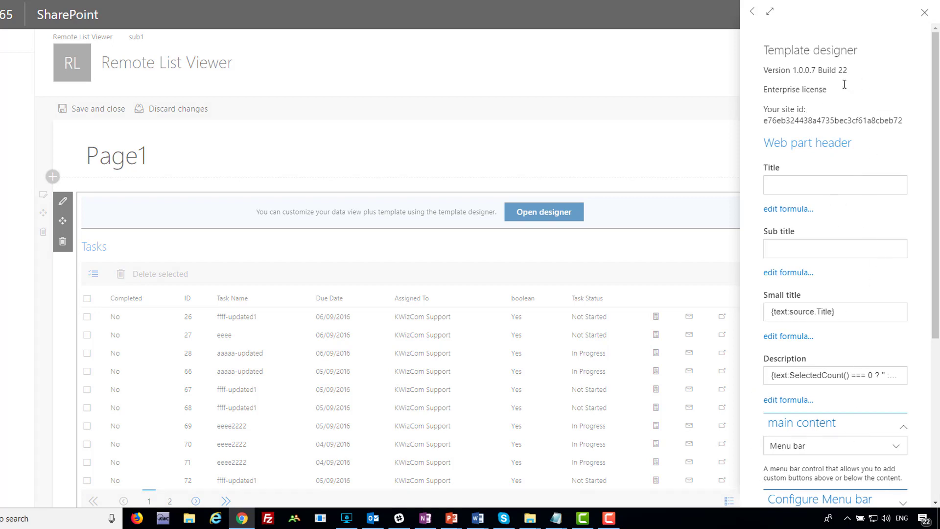
{"action": "left_click", "coordinate": [772, 13]}
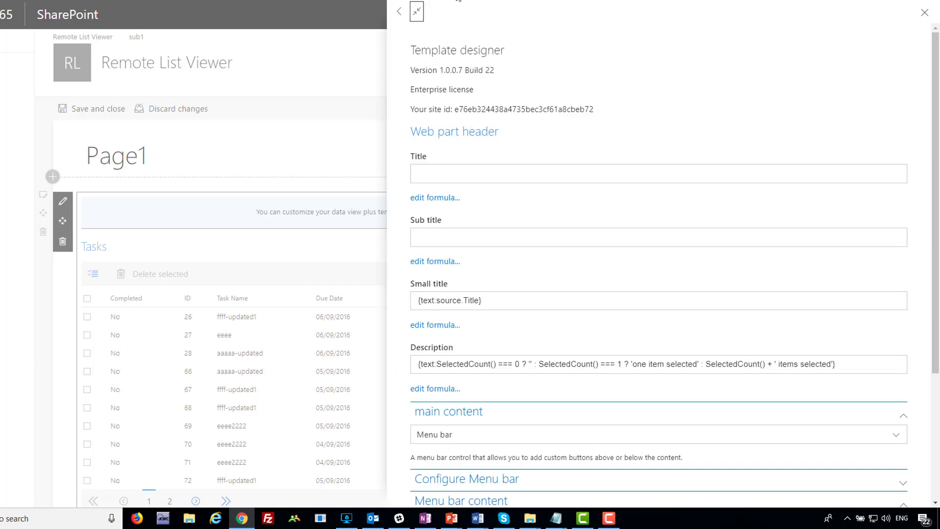
{"action": "left_click", "coordinate": [417, 11]}
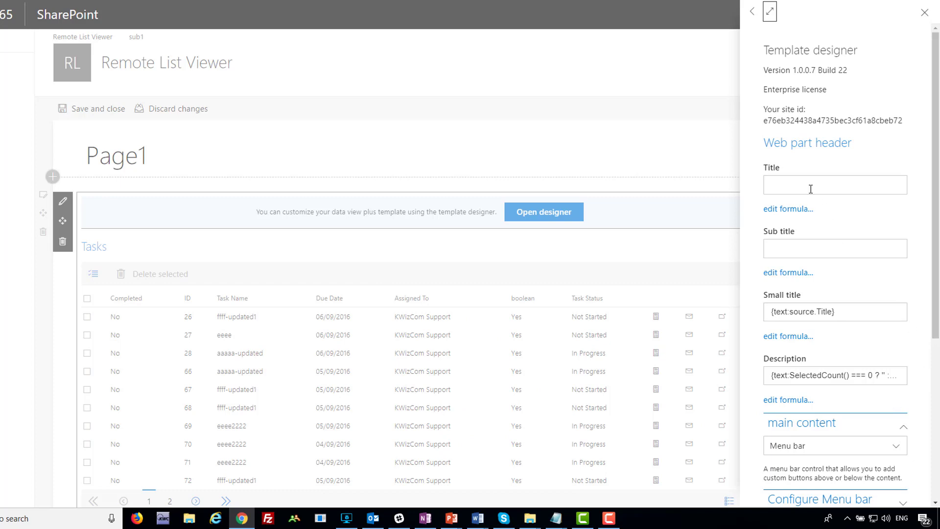
Examine the web part header settings in the template designer, especially the empty Title and the Small title formula {text:source.Title}
{"action": "left_click", "coordinate": [796, 181]}
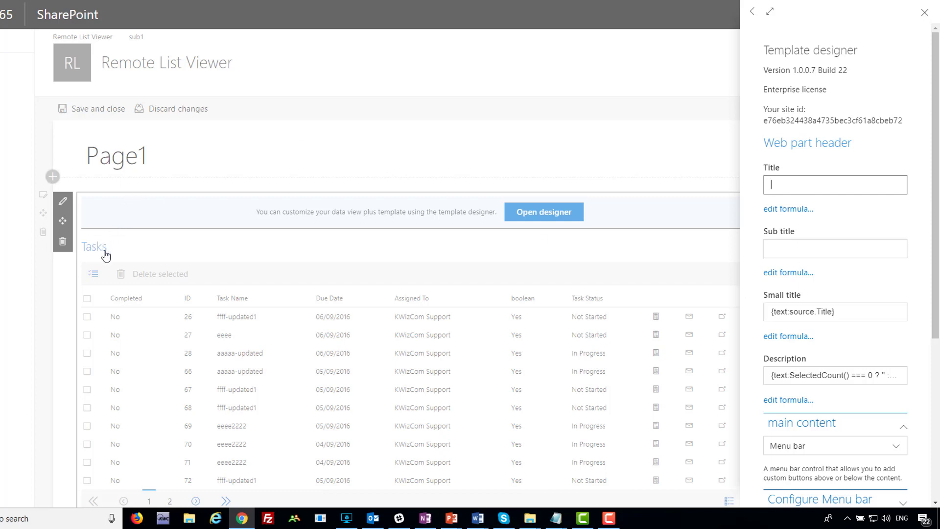
{"action": "scroll", "coordinate": [862, 338], "scroll_direction": "down", "scroll_amount": 1}
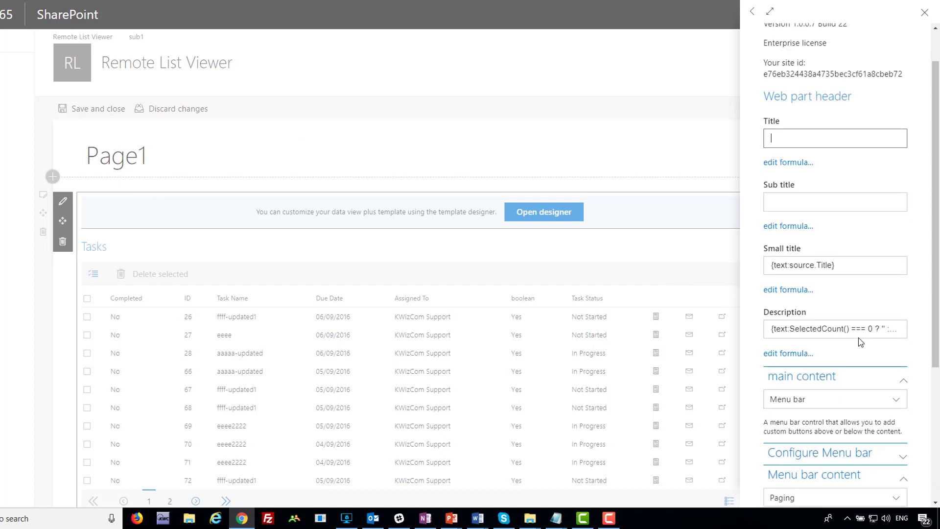
{"action": "left_click", "coordinate": [846, 259]}
{"action": "left_click_drag", "start_coordinate": [845, 259], "coordinate": [766, 251]}
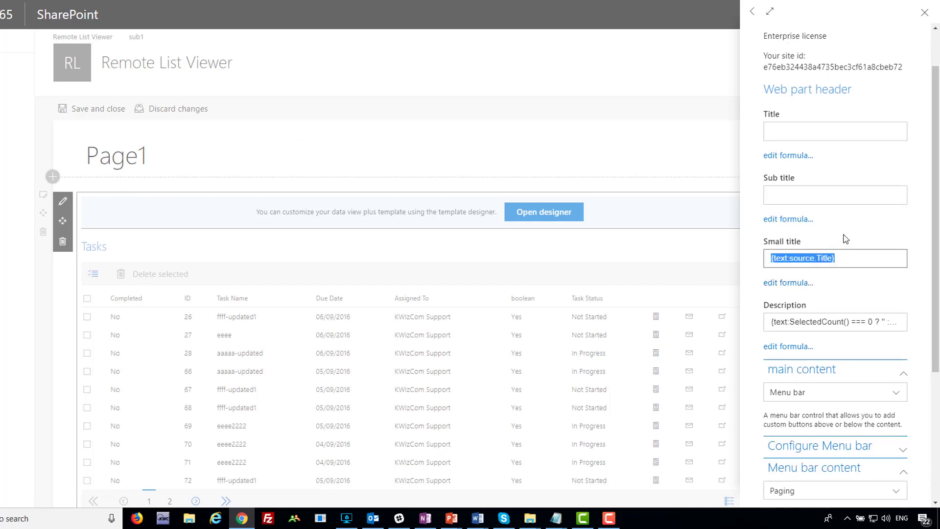
{"action": "left_click", "coordinate": [870, 291]}
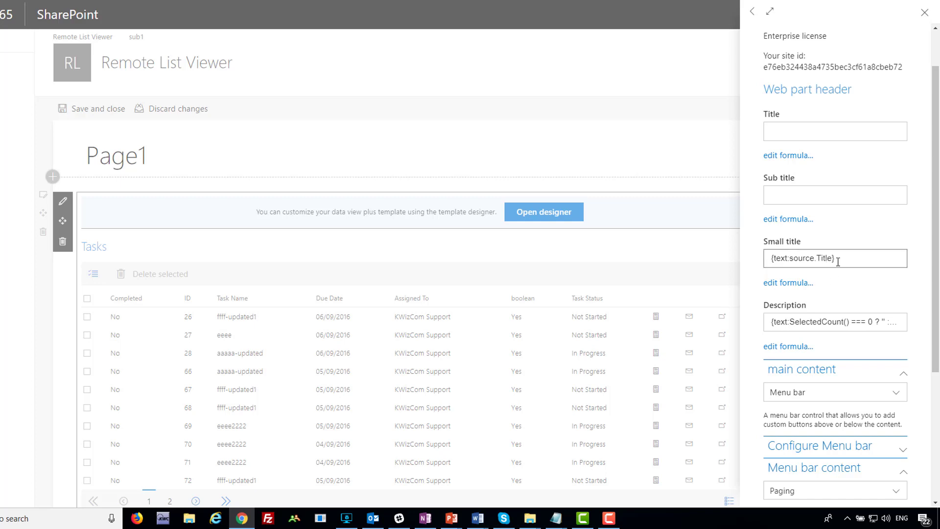
{"action": "left_click_drag", "start_coordinate": [837, 258], "coordinate": [764, 258]}
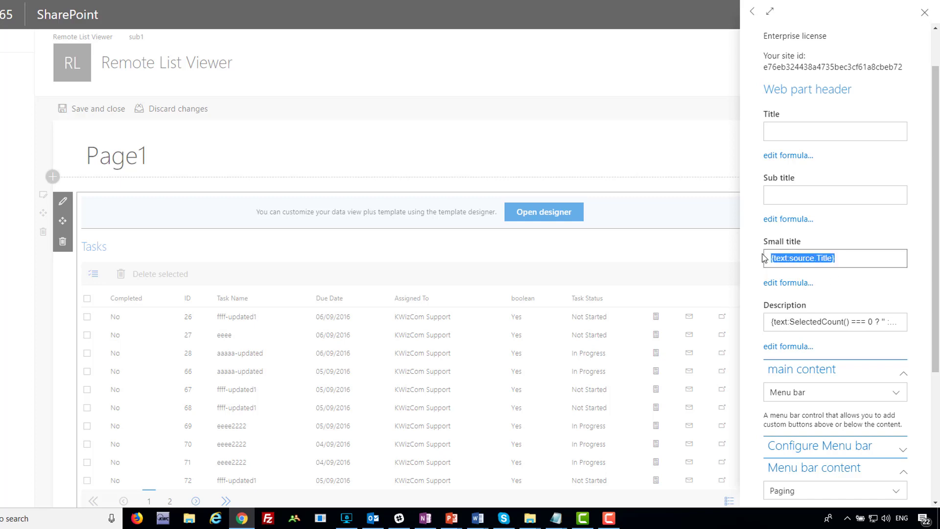
{"action": "left_click", "coordinate": [853, 294]}
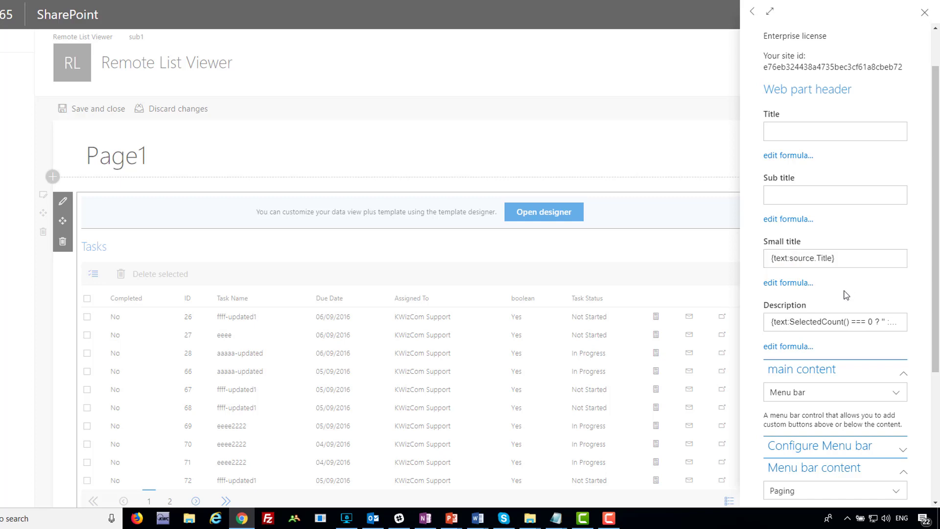
View the component snippets in the Small title's text formula editor and close the editor without changing the formula
{"action": "left_click", "coordinate": [780, 284]}
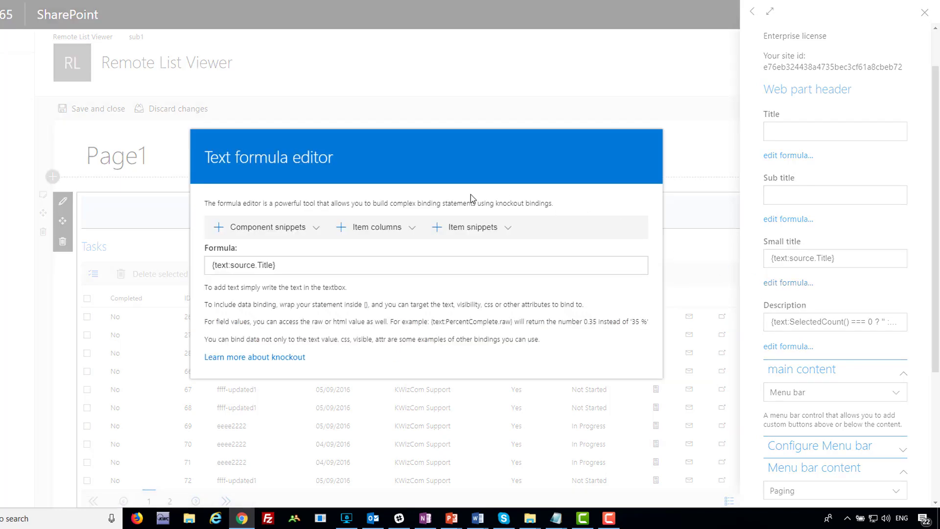
{"action": "left_click", "coordinate": [290, 230]}
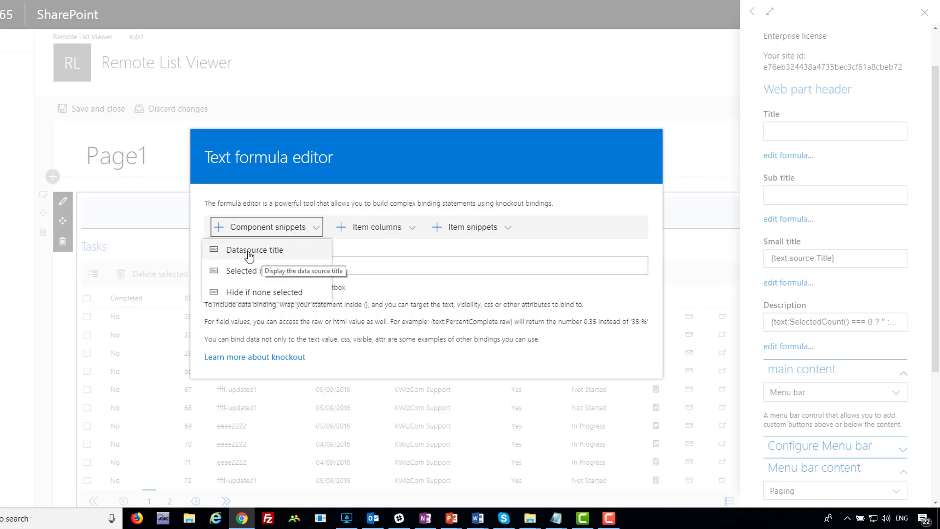
{"action": "left_click", "coordinate": [336, 168]}
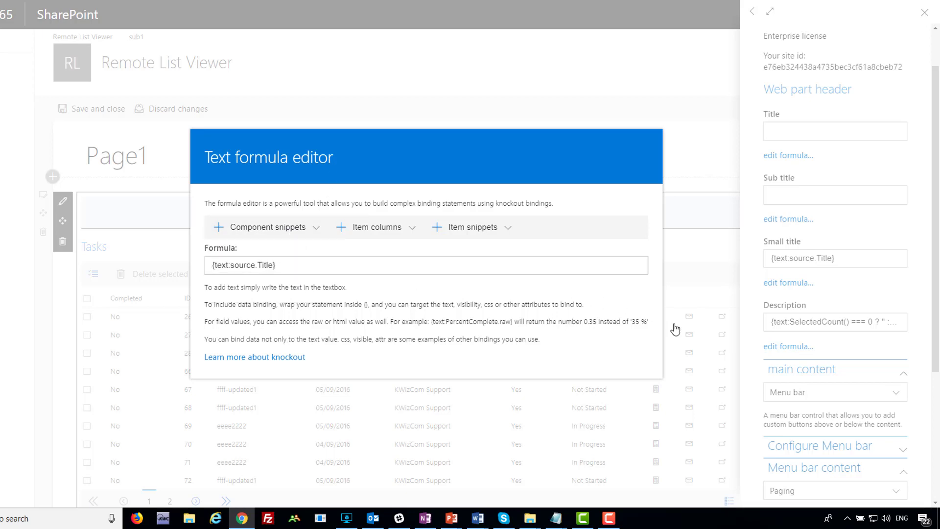
{"action": "left_click", "coordinate": [877, 291]}
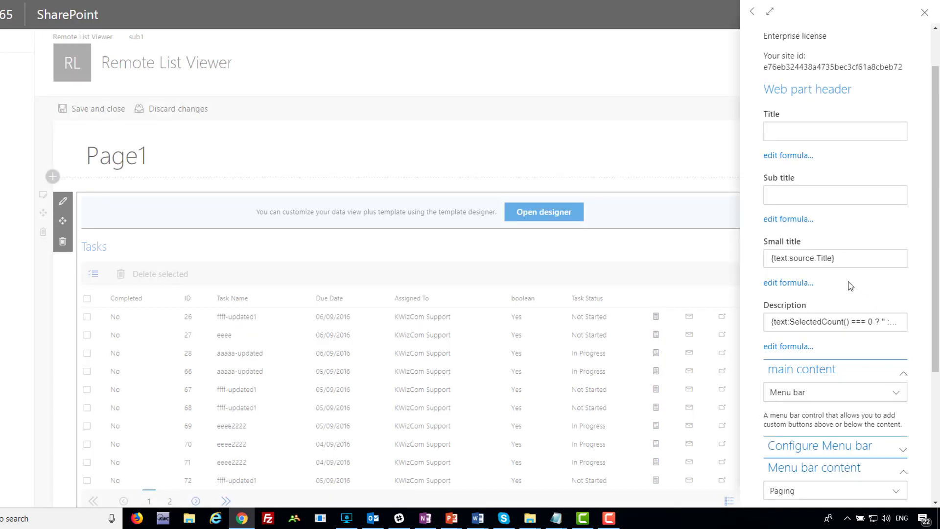
Expand the Menu bar configuration, review its top actions and close the designer to compare them with the Tasks list's toolbar
{"action": "scroll", "coordinate": [850, 286], "scroll_direction": "down", "scroll_amount": 3}
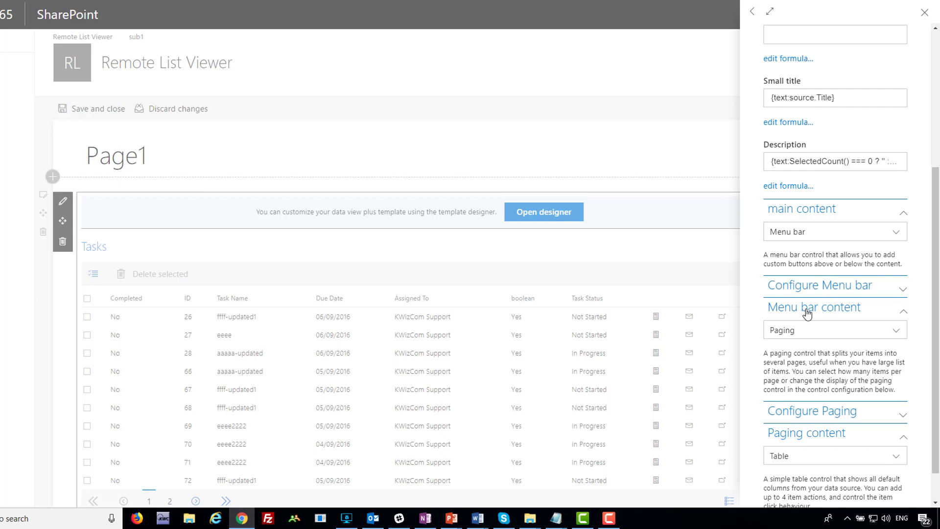
{"action": "left_click", "coordinate": [902, 292]}
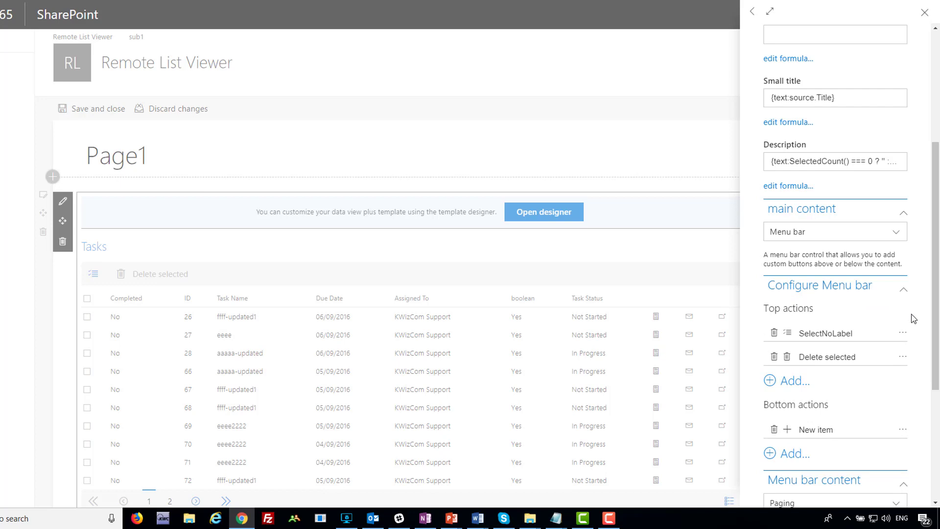
{"action": "scroll", "coordinate": [913, 319], "scroll_direction": "down", "scroll_amount": 1}
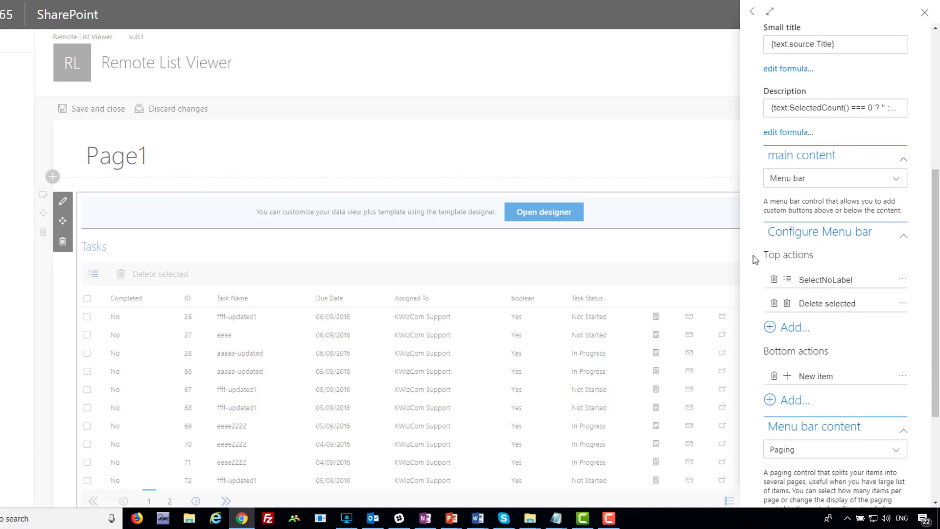
{"action": "left_click_drag", "start_coordinate": [766, 260], "coordinate": [806, 267]}
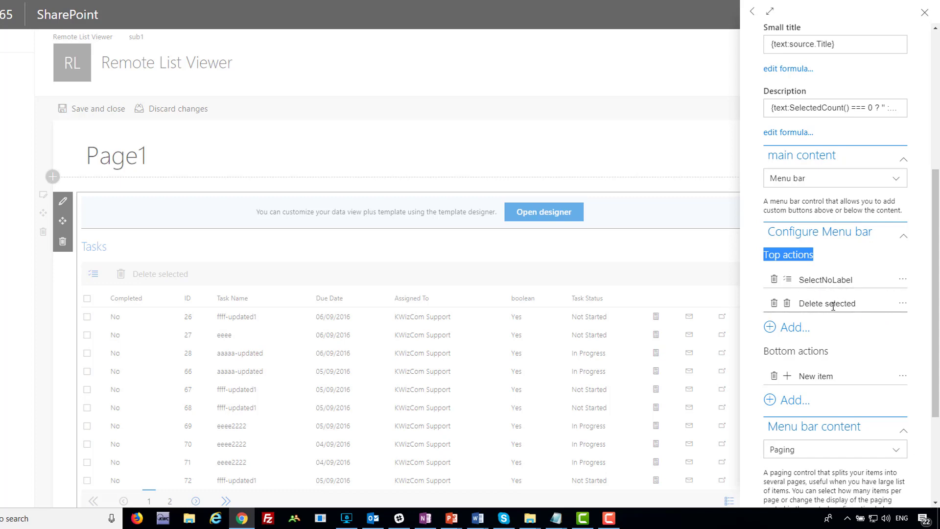
{"action": "left_click", "coordinate": [173, 212]}
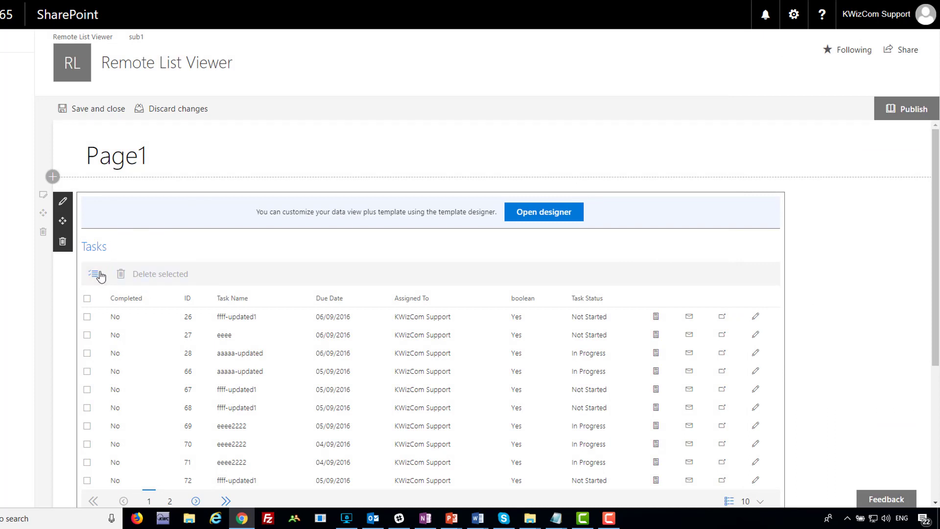
Reopen the template designer to review the menu bar's bottom actions, and compare them with the bar below the Tasks list
{"action": "left_click", "coordinate": [541, 215]}
{"action": "scroll", "coordinate": [827, 345], "scroll_direction": "down", "scroll_amount": 6}
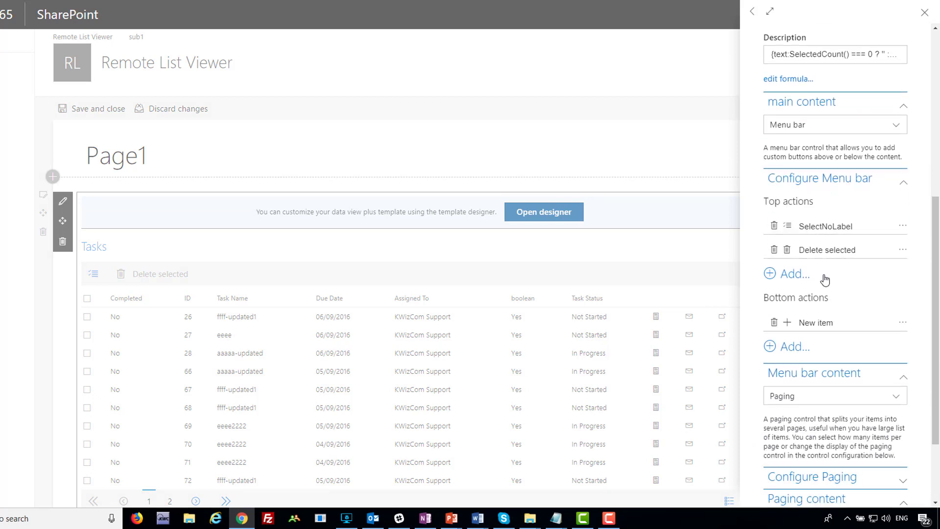
{"action": "left_click_drag", "start_coordinate": [772, 303], "coordinate": [833, 304]}
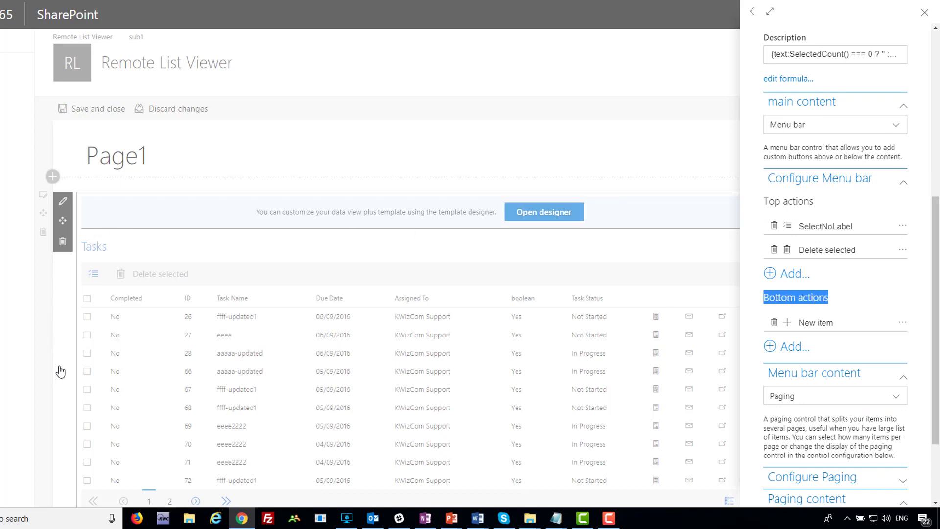
{"action": "left_click", "coordinate": [1, 350]}
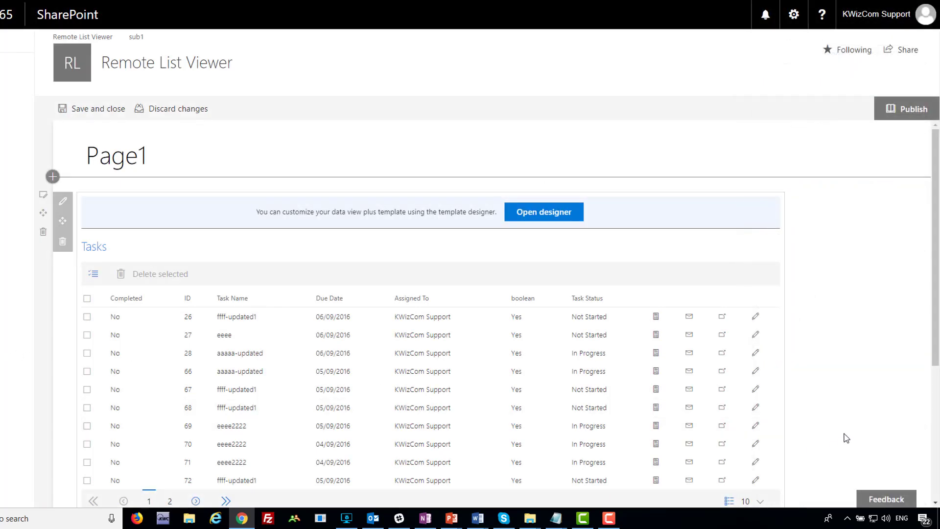
{"action": "scroll", "coordinate": [844, 436], "scroll_direction": "down", "scroll_amount": 3}
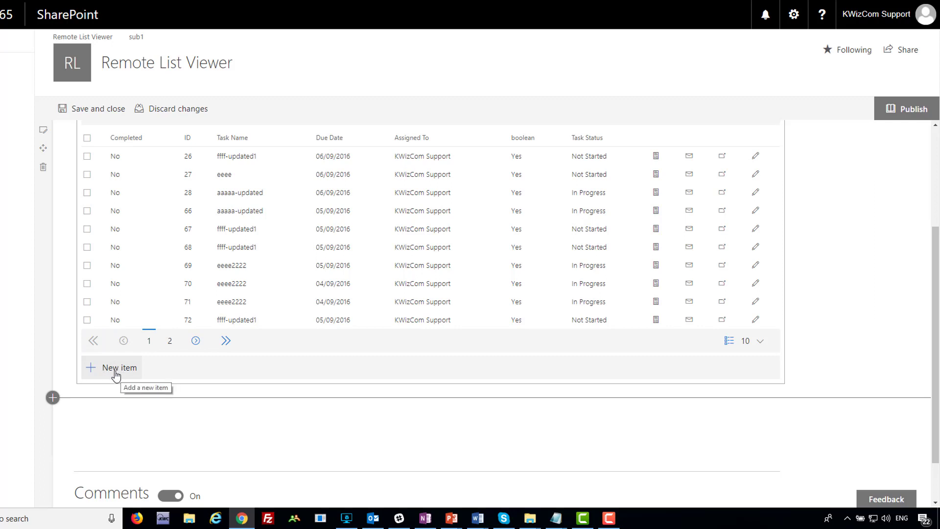
{"action": "left_click", "coordinate": [293, 381]}
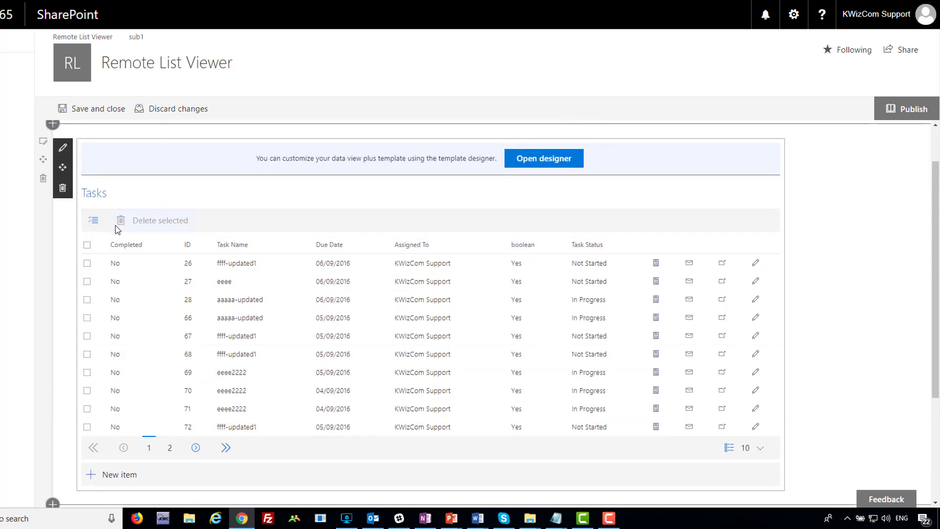
{"action": "left_click", "coordinate": [48, 242]}
{"action": "left_click", "coordinate": [78, 313]}
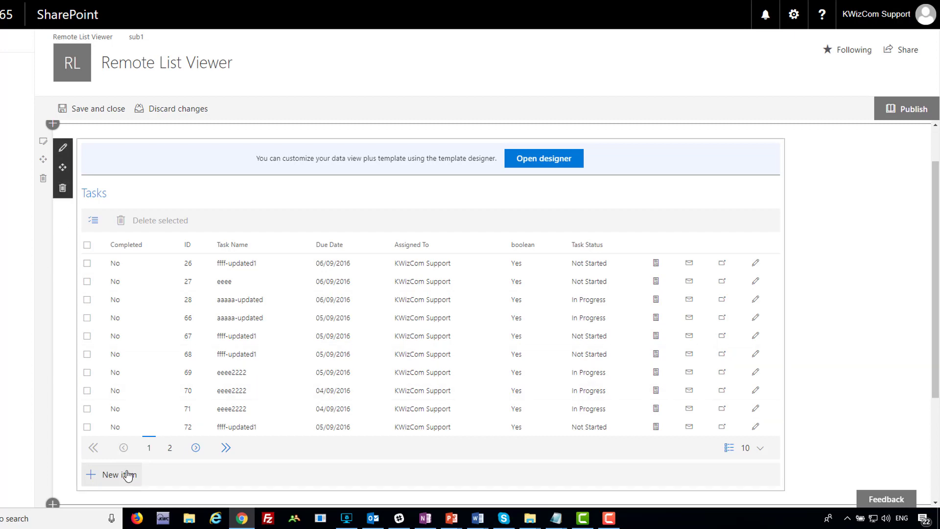
Reopen the template designer, examine the available Menu bar content controls keeping Paging selected, and close the designer
{"action": "left_click", "coordinate": [545, 168]}
{"action": "scroll", "coordinate": [887, 350], "scroll_direction": "down", "scroll_amount": 4}
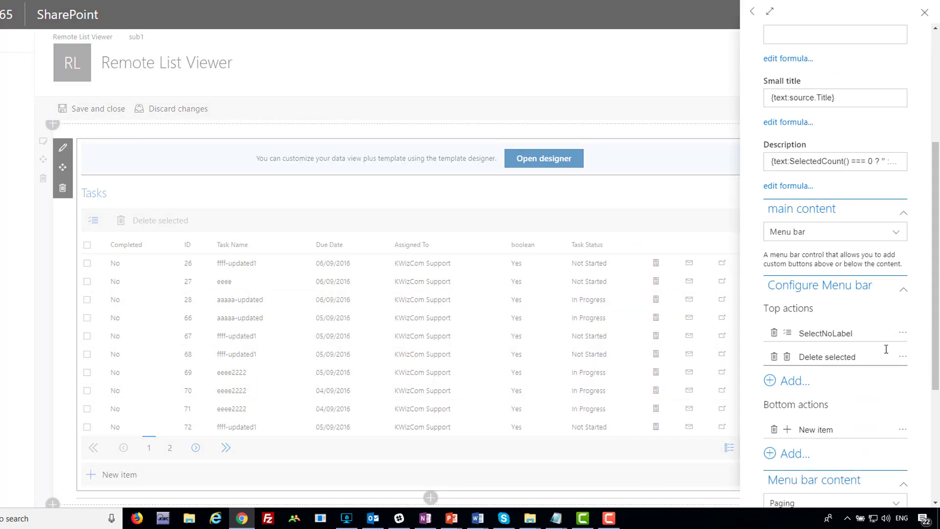
{"action": "scroll", "coordinate": [799, 426], "scroll_direction": "down", "scroll_amount": 2}
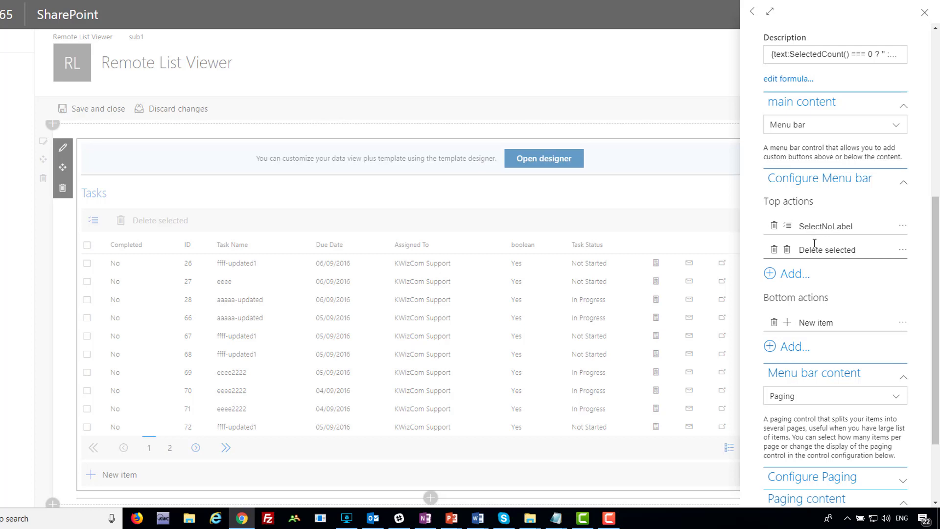
{"action": "scroll", "coordinate": [814, 243], "scroll_direction": "down", "scroll_amount": 2}
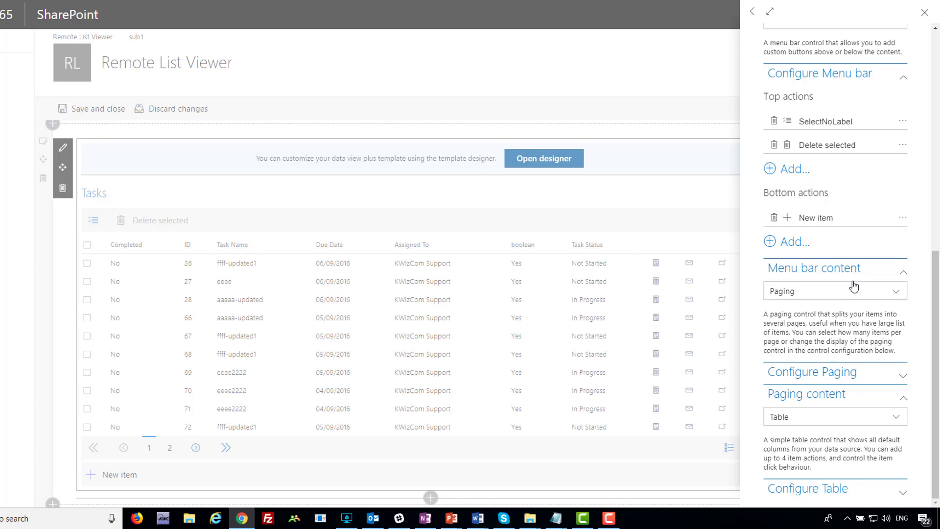
{"action": "left_click", "coordinate": [897, 293]}
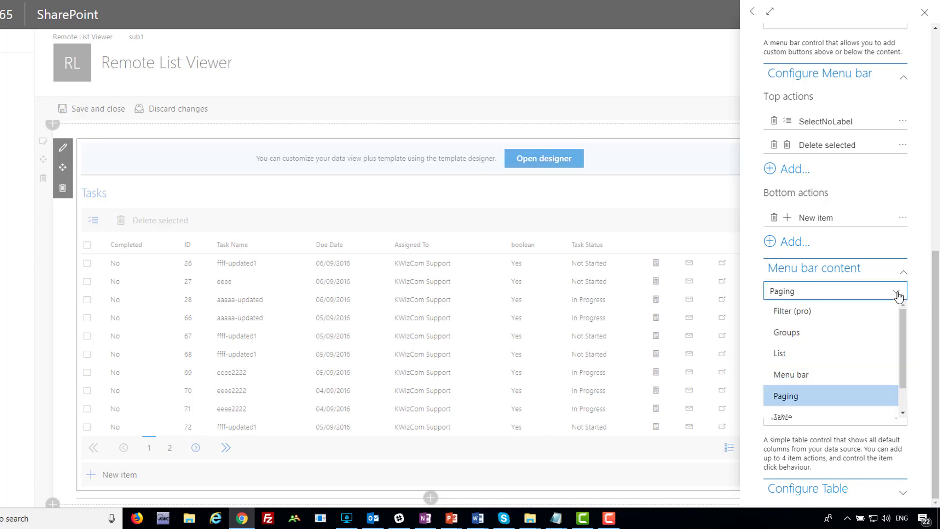
{"action": "left_click", "coordinate": [806, 402]}
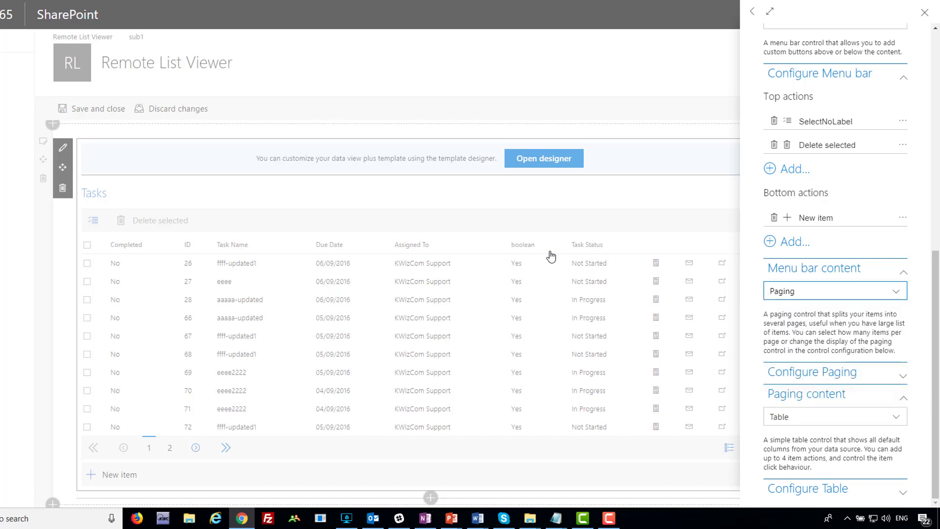
{"action": "left_click", "coordinate": [67, 248]}
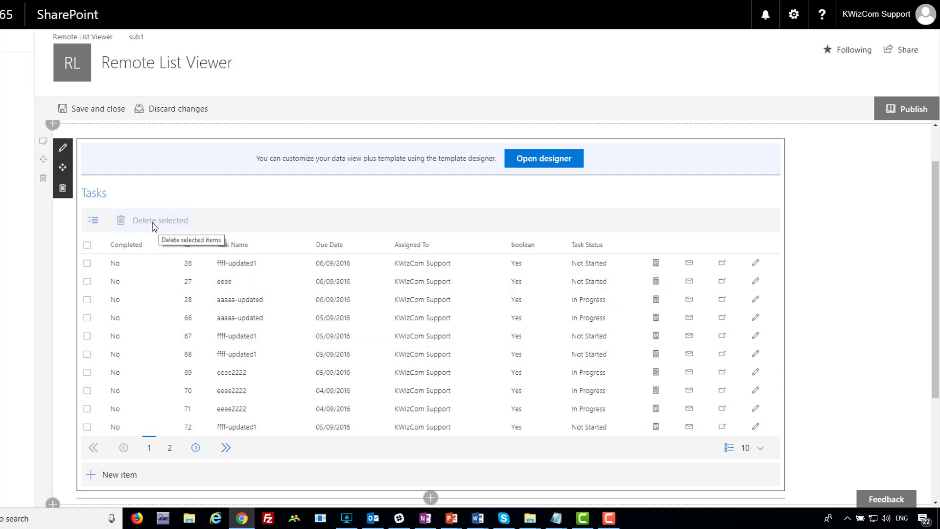
Reopen the template designer and turn on Show paging above content in the Paging configuration
{"action": "left_click", "coordinate": [543, 161]}
{"action": "scroll", "coordinate": [844, 360], "scroll_direction": "down", "scroll_amount": 9}
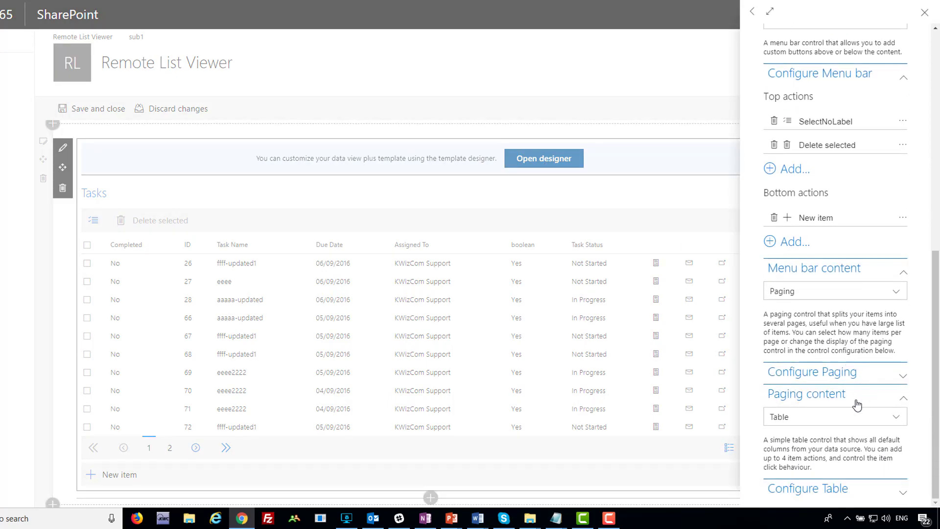
{"action": "left_click", "coordinate": [904, 376]}
{"action": "scroll", "coordinate": [890, 360], "scroll_direction": "down", "scroll_amount": 5}
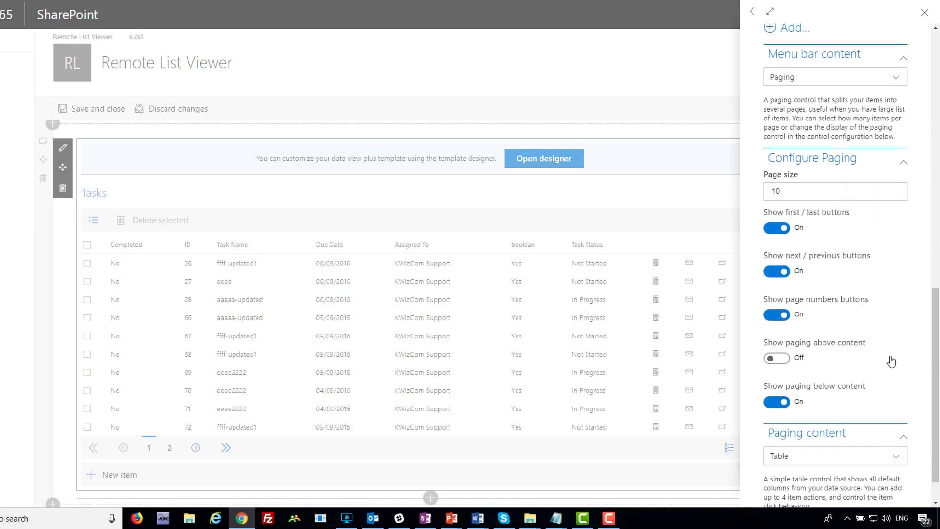
{"action": "left_click", "coordinate": [784, 361]}
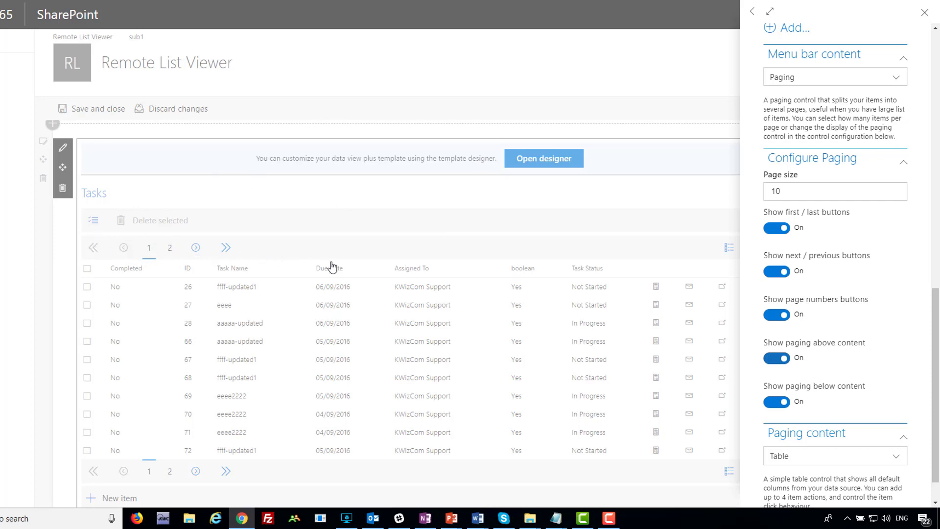
Turn off Show paging above content and collapse the Paging configuration
{"action": "left_click", "coordinate": [774, 358]}
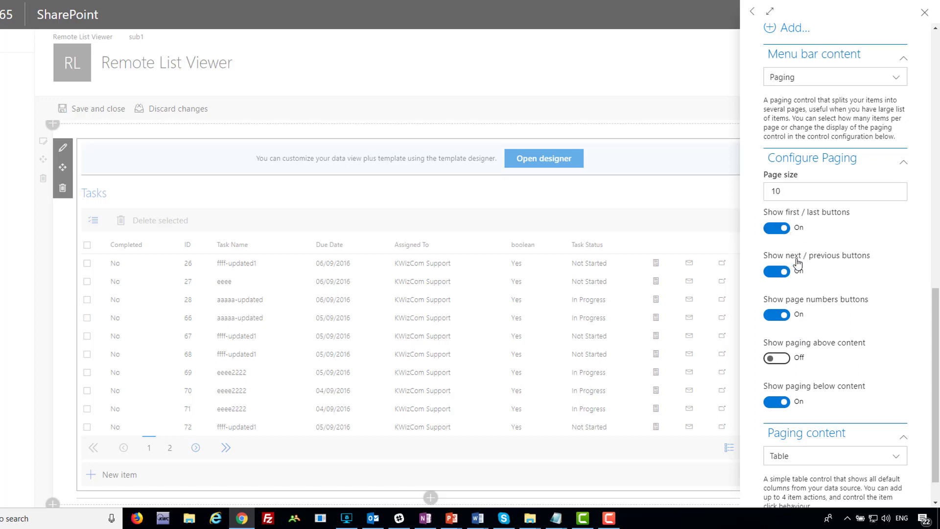
{"action": "left_click", "coordinate": [903, 164]}
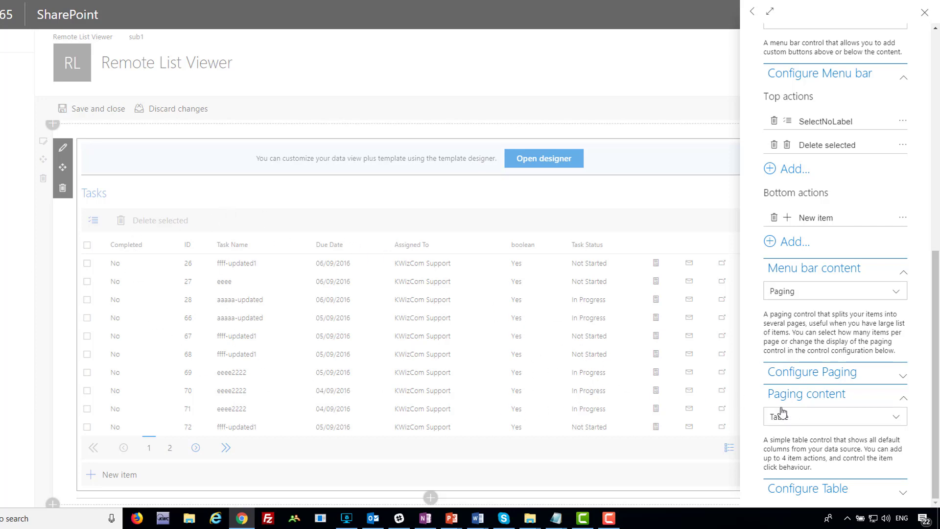
Expand the Table configuration, review its column and item action settings, and close the designer to compare them with the Tasks rows
{"action": "left_click", "coordinate": [905, 498]}
{"action": "scroll", "coordinate": [902, 468], "scroll_direction": "down", "scroll_amount": 4}
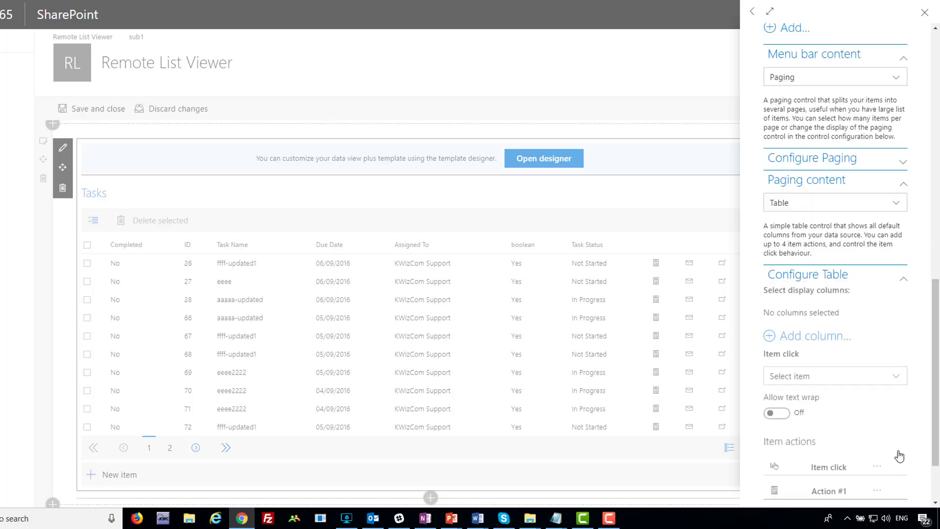
{"action": "scroll", "coordinate": [871, 398], "scroll_direction": "down", "scroll_amount": 2}
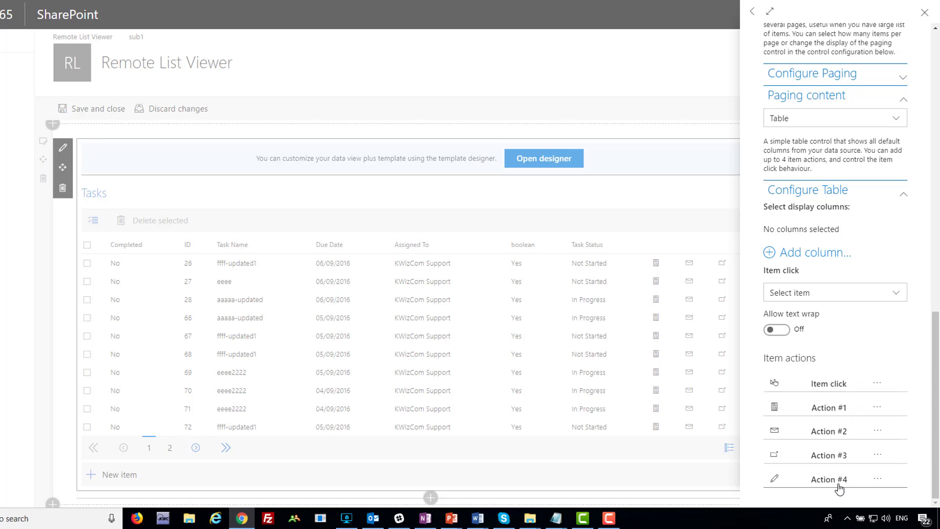
{"action": "left_click", "coordinate": [631, 190]}
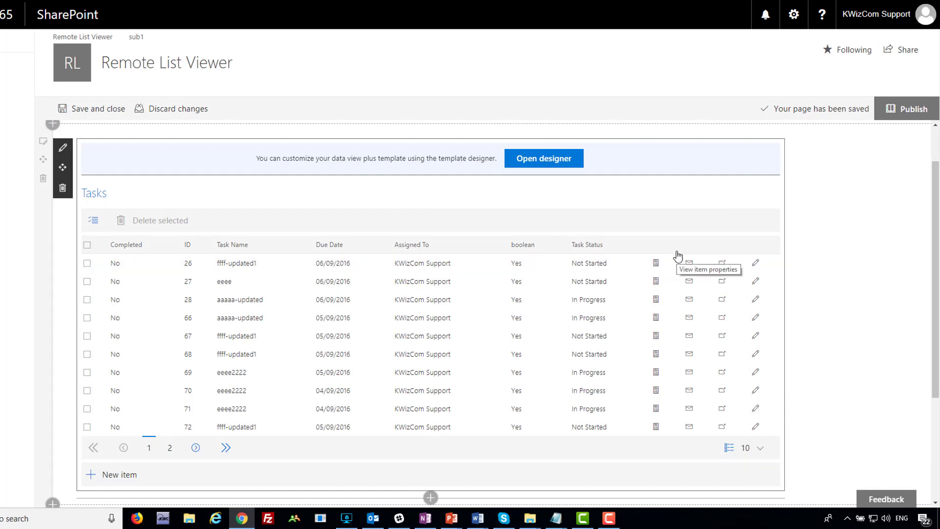
Reopen the template designer, change the Menu bar content from Paging to Filter (pro), and close the designer
{"action": "left_click", "coordinate": [546, 158]}
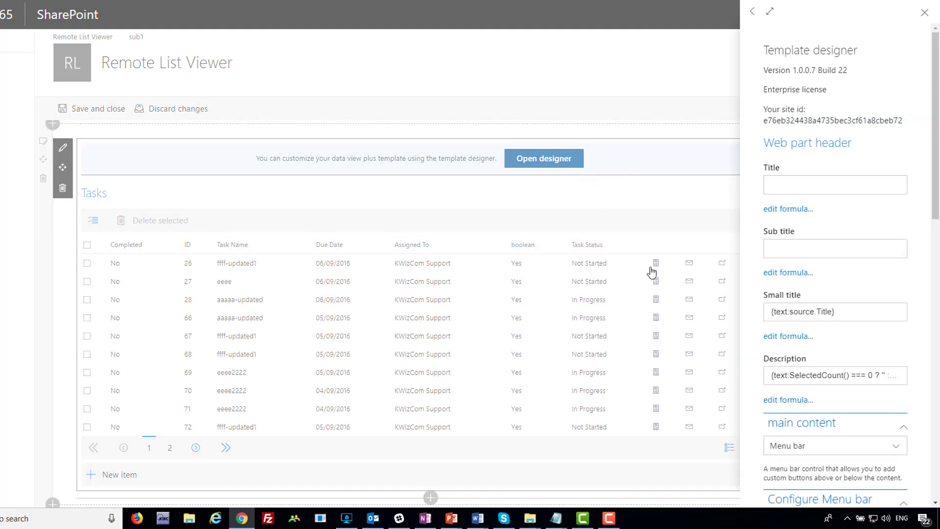
{"action": "scroll", "coordinate": [887, 320], "scroll_direction": "down", "scroll_amount": 1}
{"action": "scroll", "coordinate": [886, 321], "scroll_direction": "down", "scroll_amount": 1}
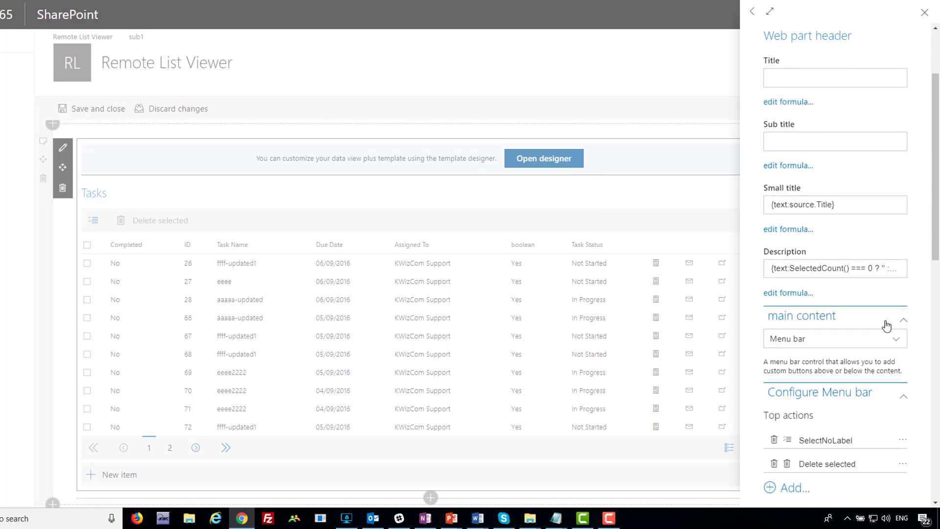
{"action": "scroll", "coordinate": [886, 325], "scroll_direction": "down", "scroll_amount": 1}
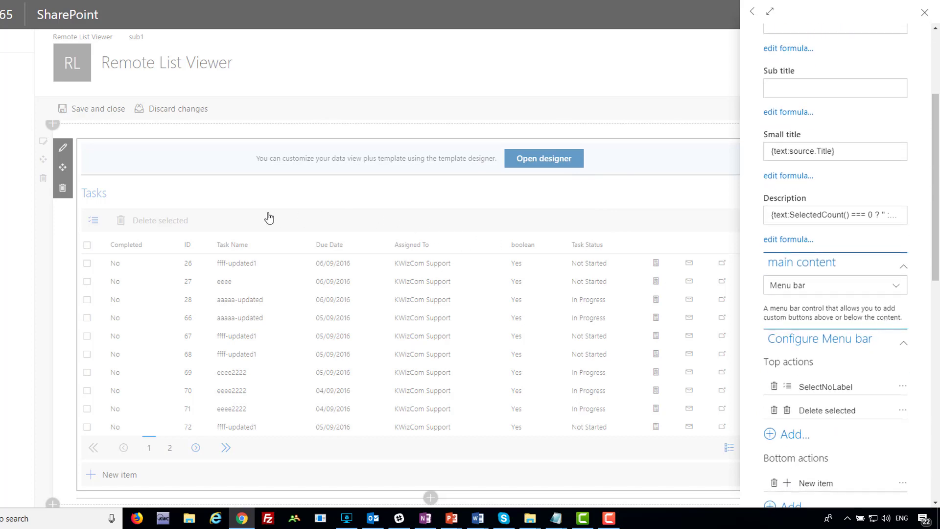
{"action": "scroll", "coordinate": [890, 296], "scroll_direction": "down", "scroll_amount": 3}
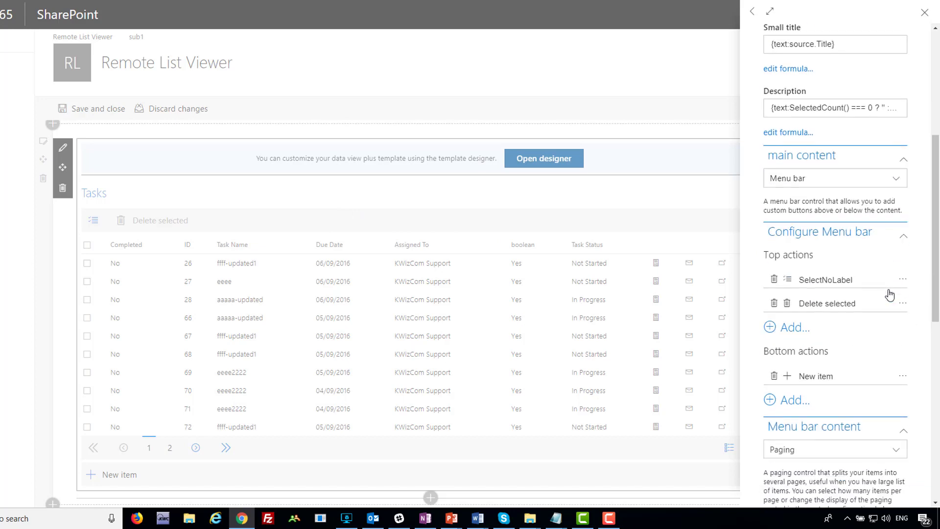
{"action": "scroll", "coordinate": [889, 296], "scroll_direction": "down", "scroll_amount": 3}
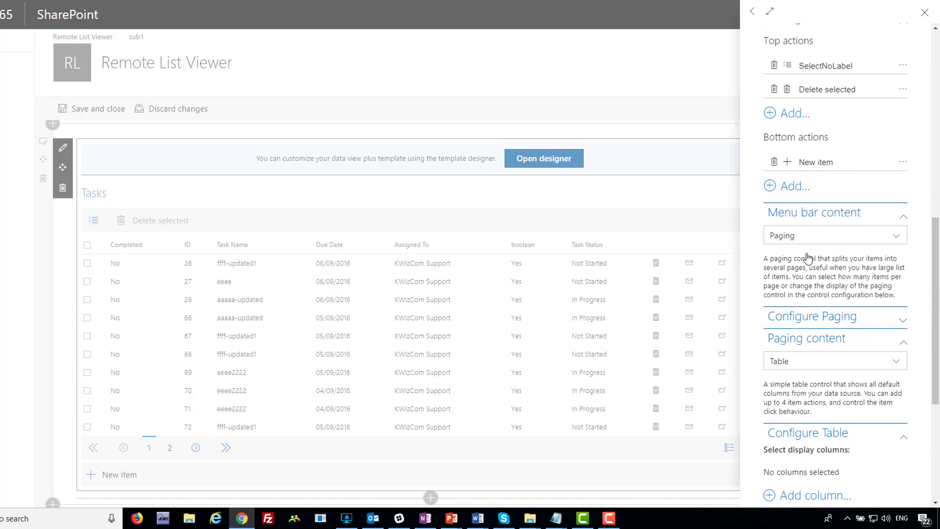
{"action": "left_click", "coordinate": [811, 240]}
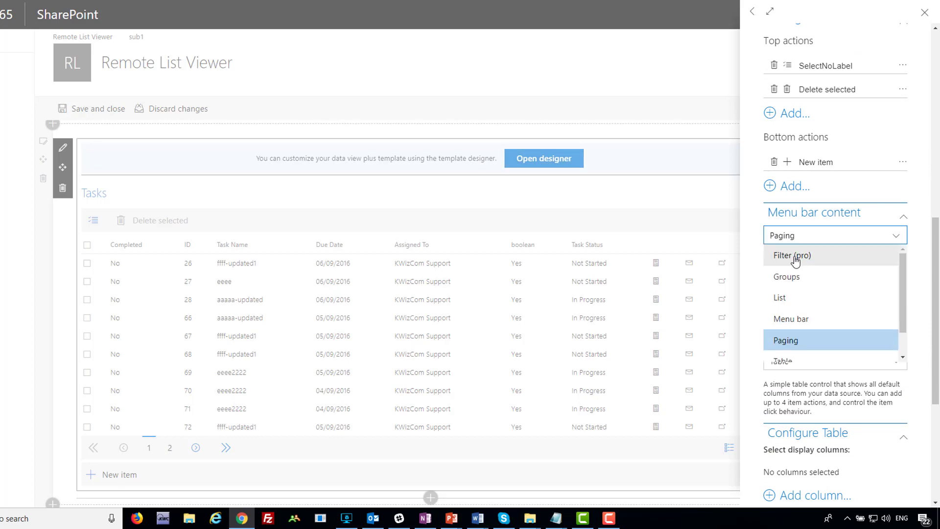
{"action": "left_click", "coordinate": [794, 260]}
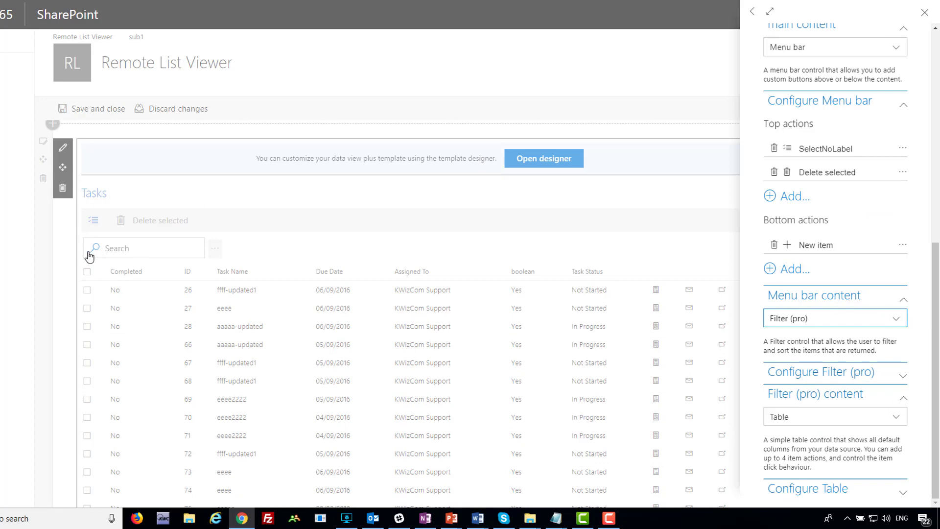
{"action": "left_click", "coordinate": [19, 271]}
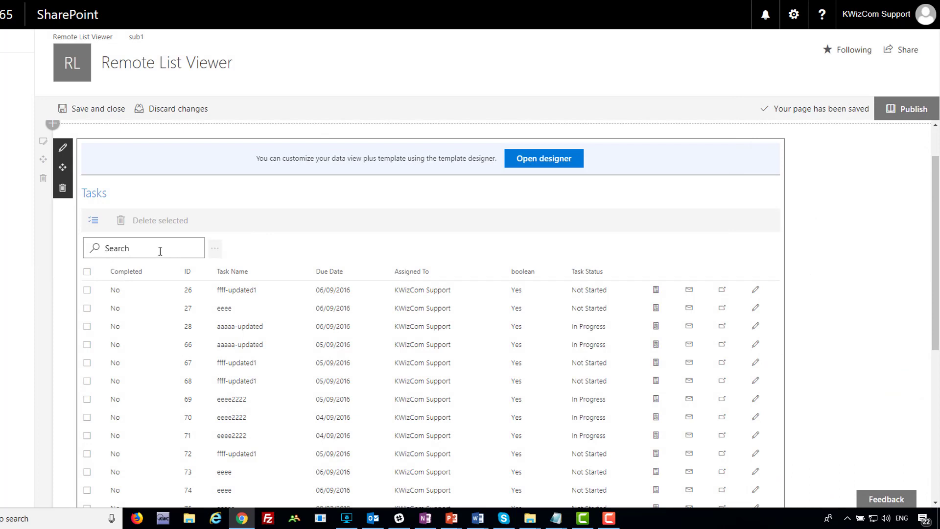
Test the free text filter by searching the Tasks list for "aaaa", and clear the search
{"action": "left_click", "coordinate": [160, 251]}
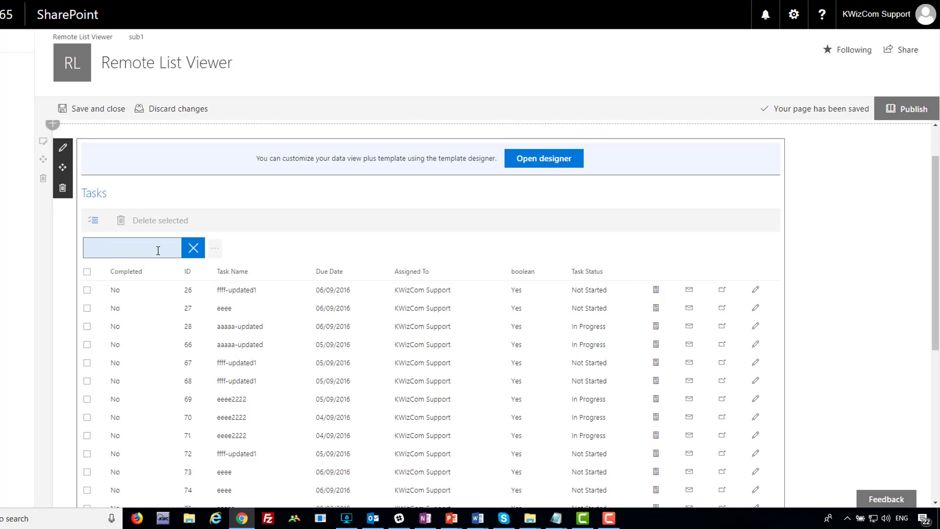
{"action": "type", "text": "aaaa"}
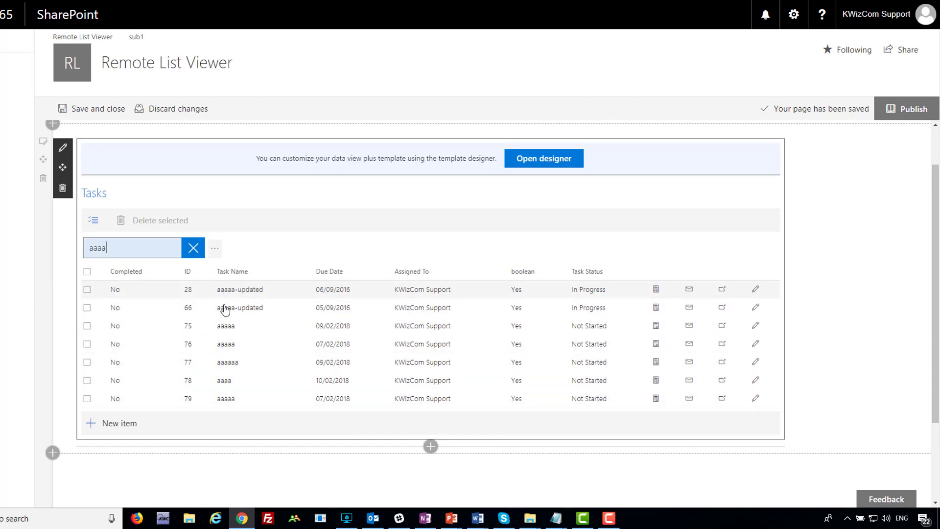
{"action": "left_click", "coordinate": [194, 248]}
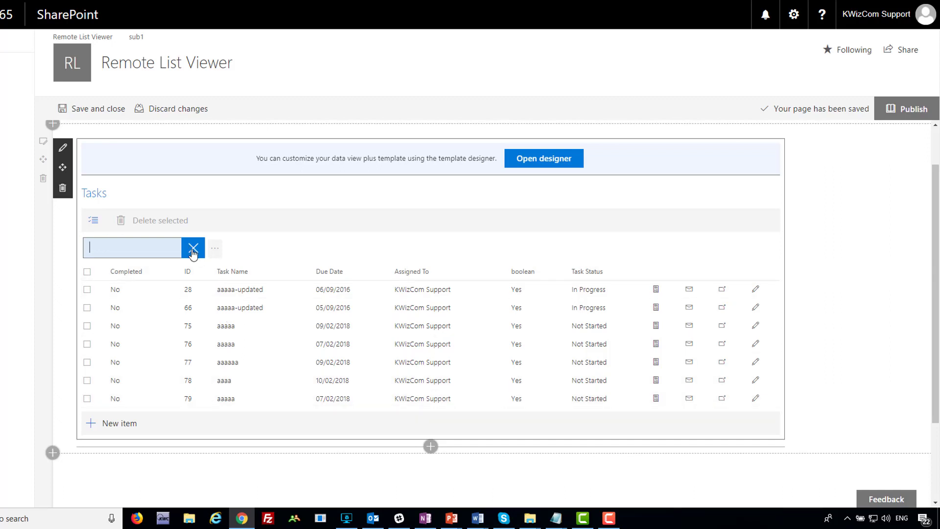
{"action": "left_click", "coordinate": [327, 254]}
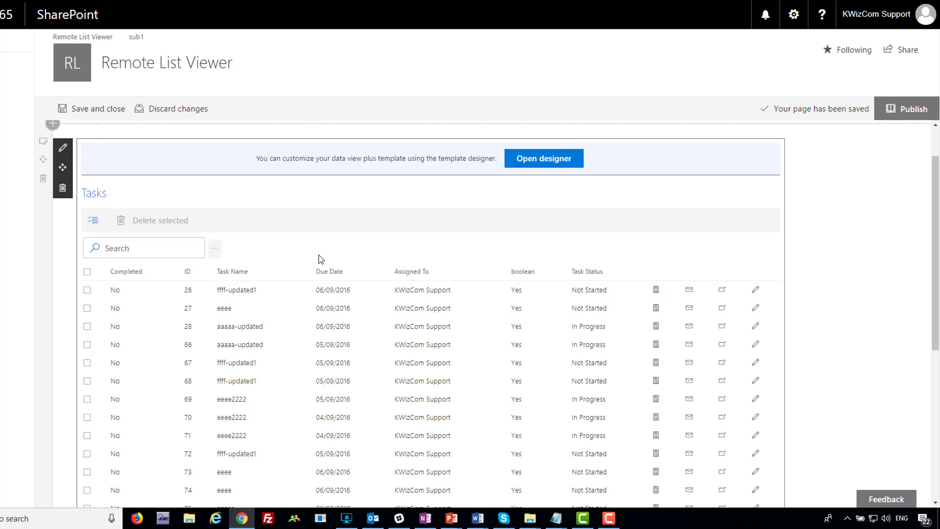
Reopen the template designer and expand the Filter (pro) configuration, leaving the Table configuration collapsed
{"action": "left_click", "coordinate": [539, 167]}
{"action": "scroll", "coordinate": [865, 365], "scroll_direction": "down", "scroll_amount": 1}
{"action": "scroll", "coordinate": [865, 364], "scroll_direction": "down", "scroll_amount": 8}
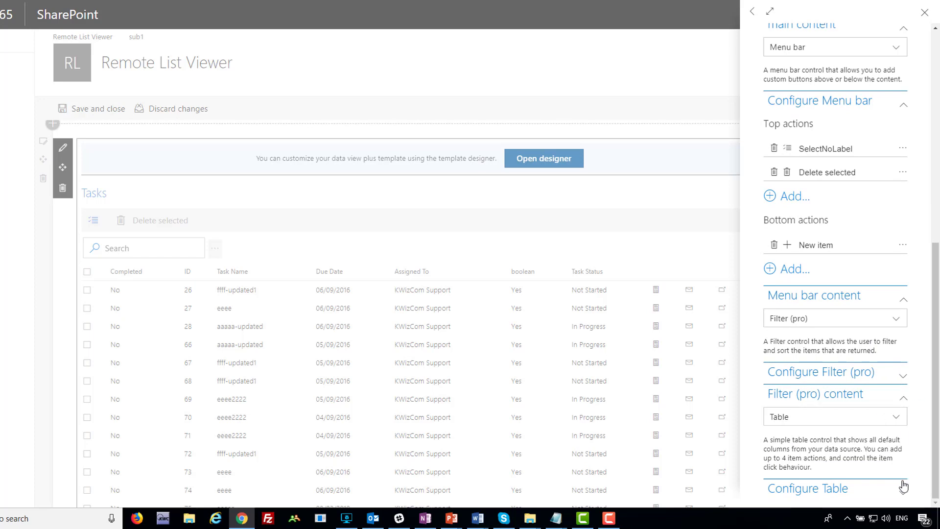
{"action": "left_click", "coordinate": [903, 493]}
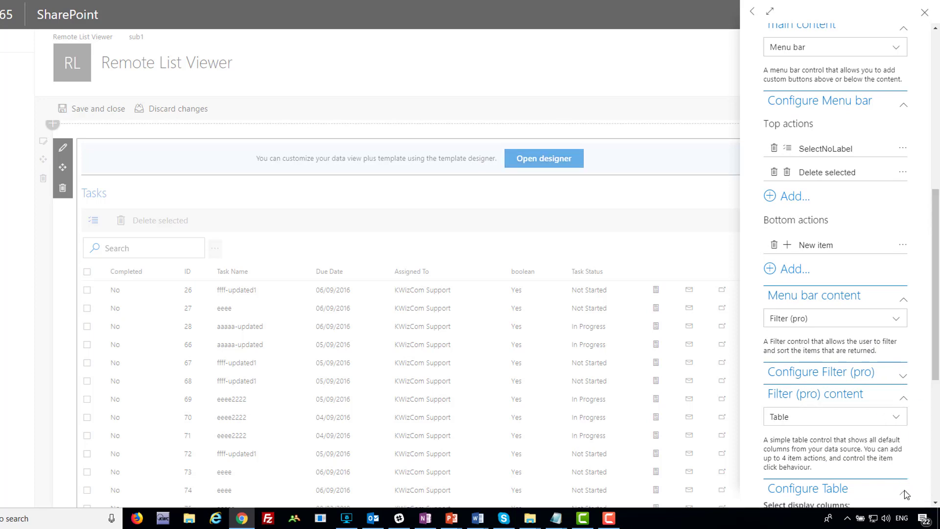
{"action": "left_click", "coordinate": [903, 493]}
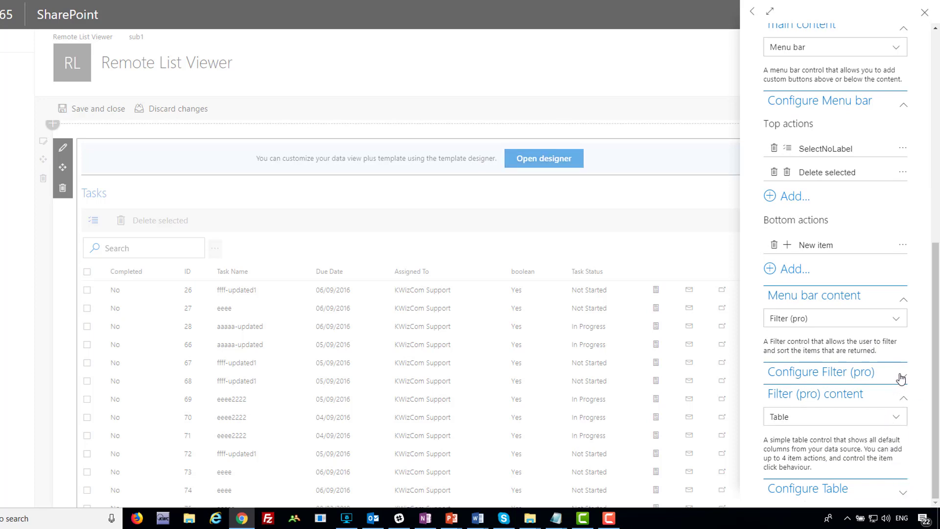
{"action": "left_click", "coordinate": [903, 378]}
{"action": "scroll", "coordinate": [902, 375], "scroll_direction": "down", "scroll_amount": 2}
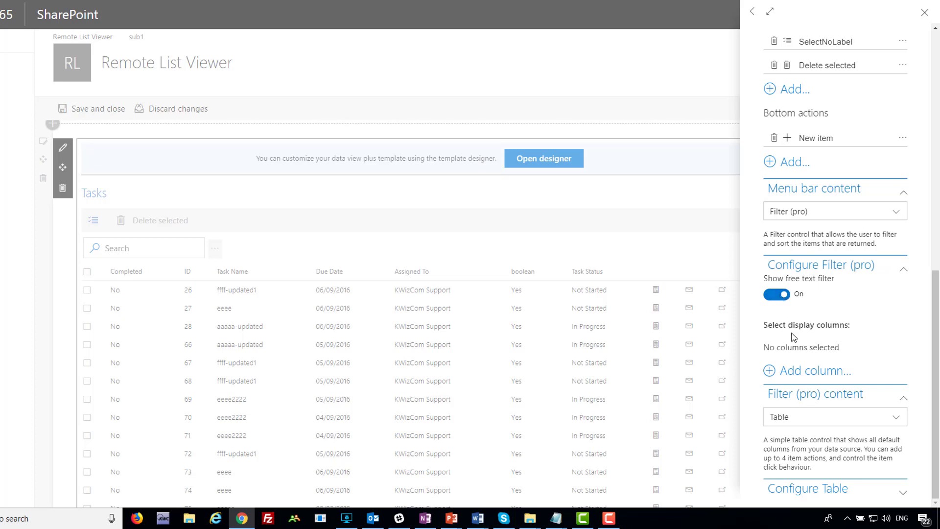
Add a display column to the Filter (pro) configuration and set it to Task Status
{"action": "left_click", "coordinate": [788, 374]}
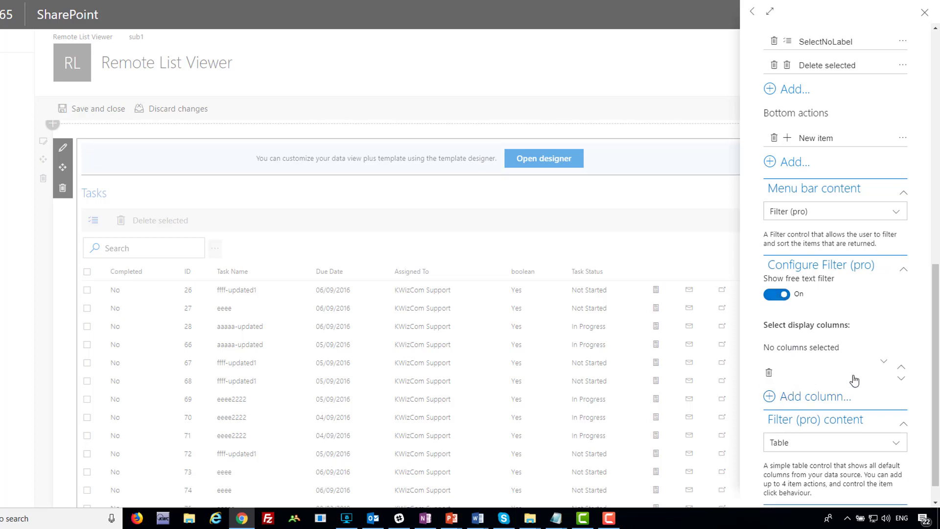
{"action": "left_click", "coordinate": [880, 375]}
{"action": "scroll", "coordinate": [862, 432], "scroll_direction": "down", "scroll_amount": 3}
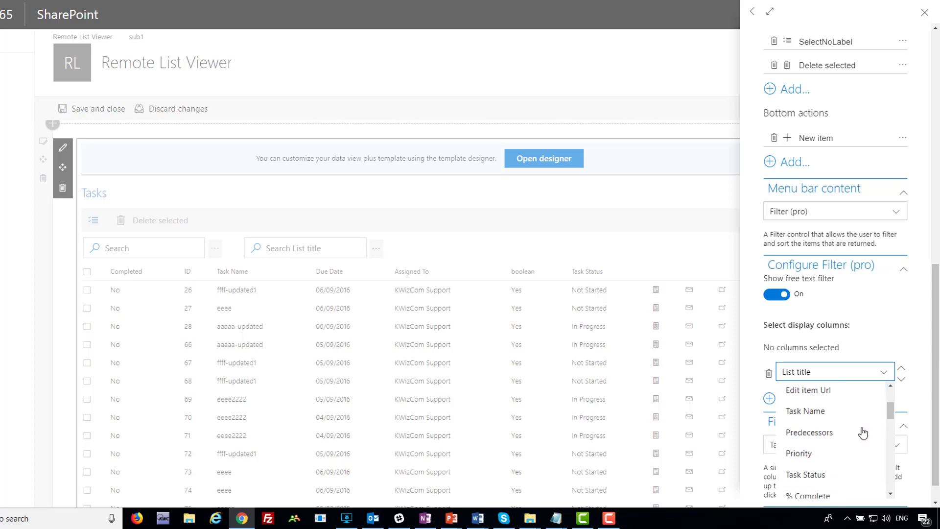
{"action": "left_click", "coordinate": [846, 455]}
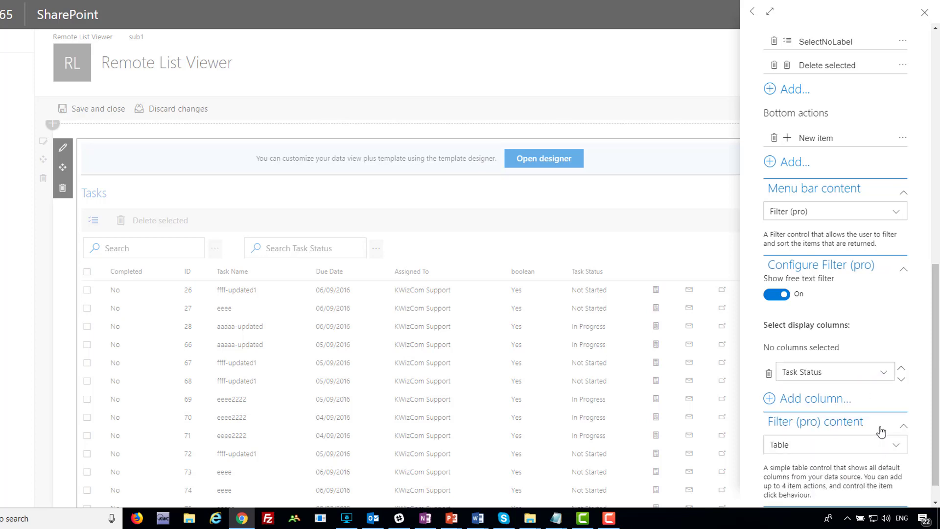
Add a second Filter (pro) display column below Task Status and set it to Due Date
{"action": "left_click", "coordinate": [821, 399]}
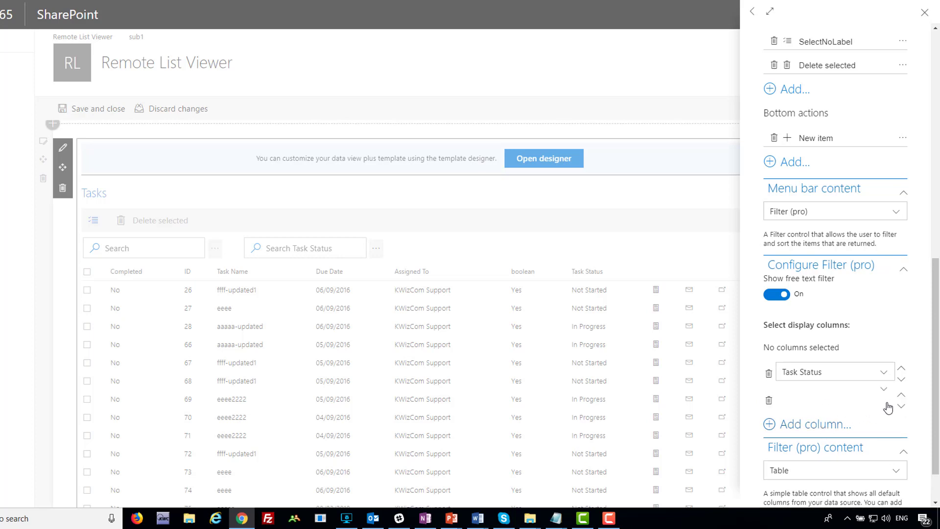
{"action": "left_click", "coordinate": [886, 405]}
{"action": "scroll", "coordinate": [848, 441], "scroll_direction": "down", "scroll_amount": 3}
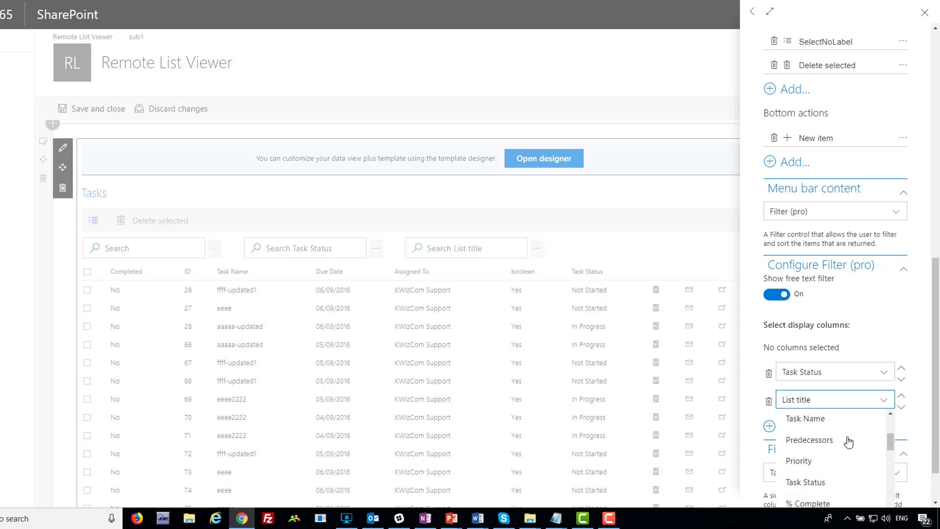
{"action": "scroll", "coordinate": [849, 442], "scroll_direction": "down", "scroll_amount": 1}
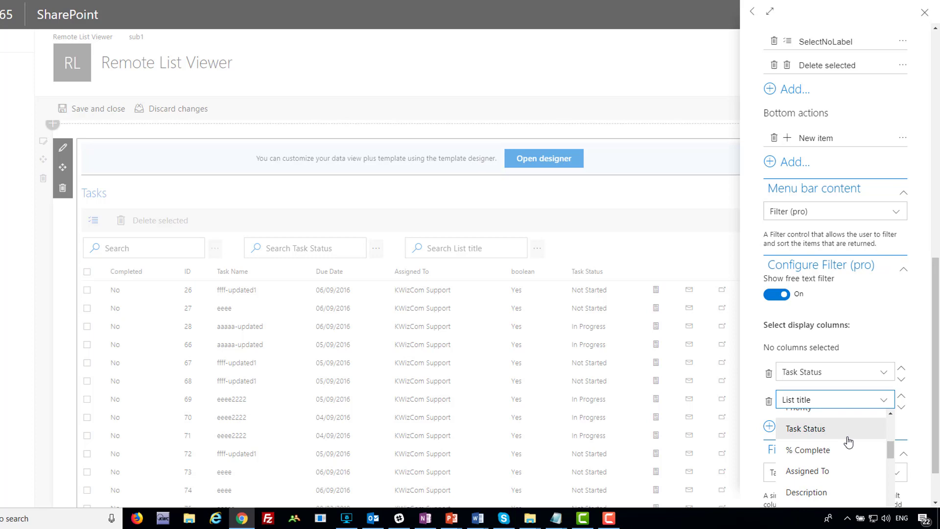
{"action": "scroll", "coordinate": [849, 442], "scroll_direction": "down", "scroll_amount": 1}
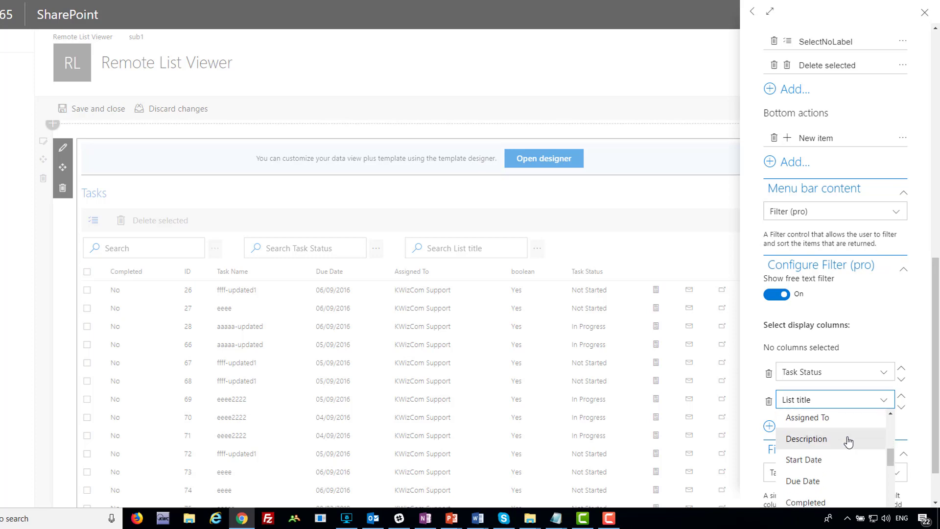
{"action": "left_click", "coordinate": [836, 482]}
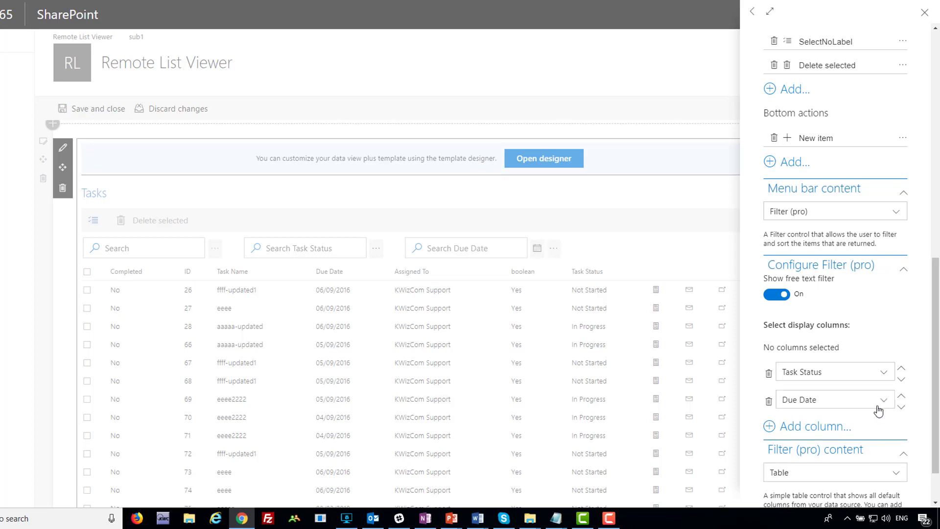
Close the template designer, then save the page and leave edit mode
{"action": "left_click", "coordinate": [710, 204]}
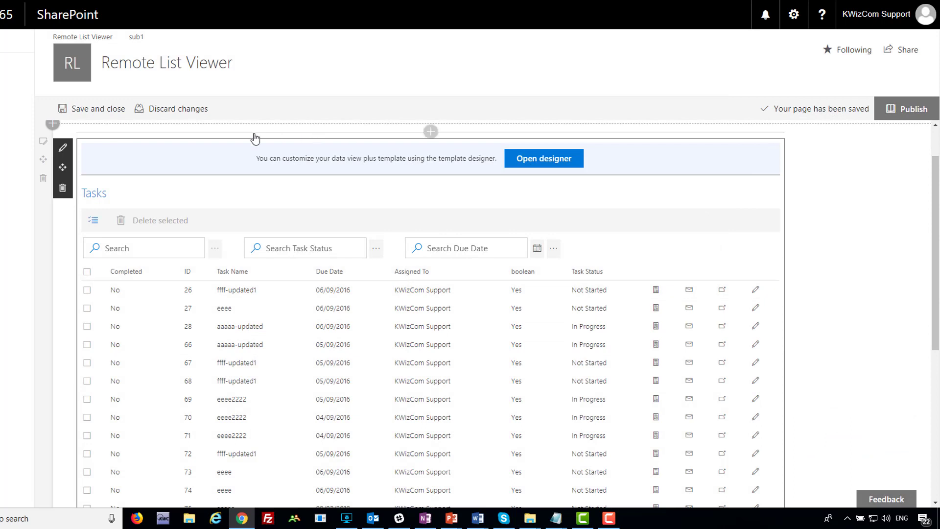
{"action": "left_click", "coordinate": [101, 110]}
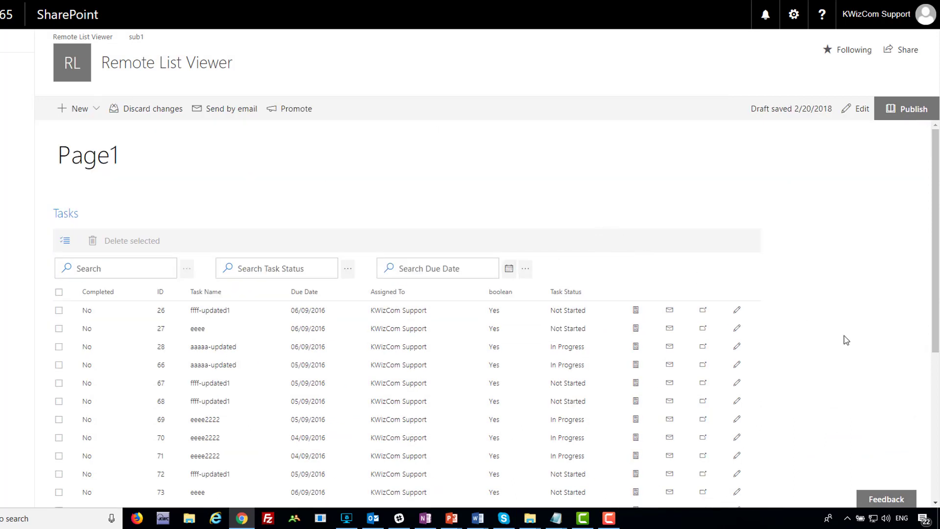
Filter the tasks by the Task Status value In Progress, then enable multiple selection and add Not Started
{"action": "scroll", "coordinate": [863, 360], "scroll_direction": "down", "scroll_amount": 1}
{"action": "scroll", "coordinate": [862, 361], "scroll_direction": "up", "scroll_amount": 1}
{"action": "scroll", "coordinate": [863, 361], "scroll_direction": "down", "scroll_amount": 1}
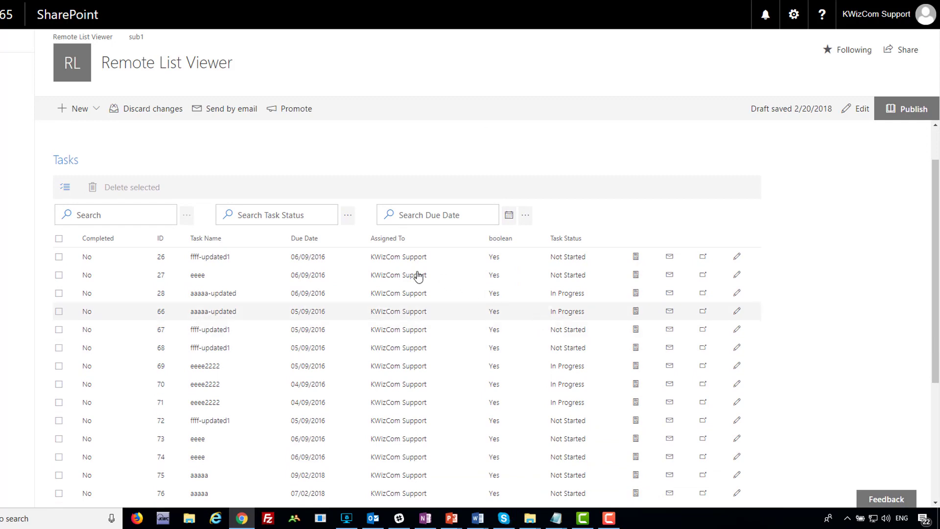
{"action": "left_click", "coordinate": [348, 218]}
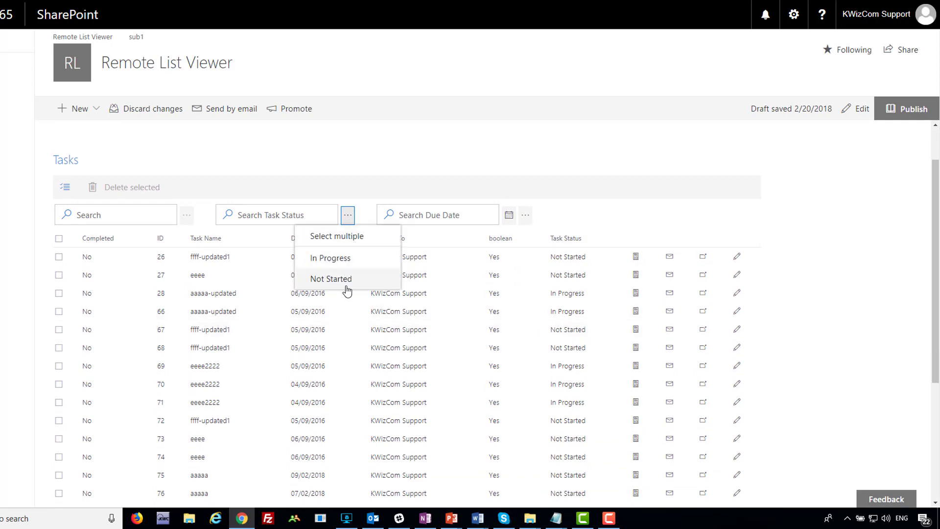
{"action": "left_click", "coordinate": [343, 264]}
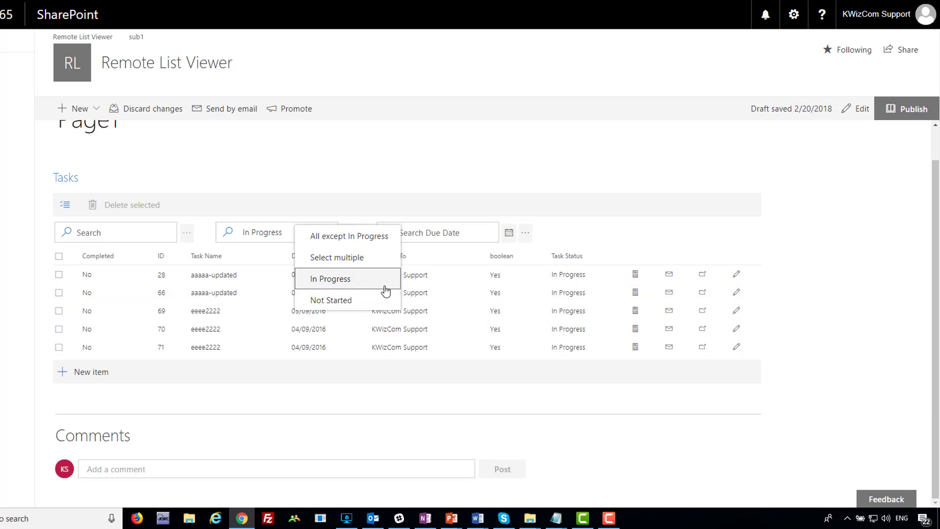
{"action": "left_click", "coordinate": [341, 264]}
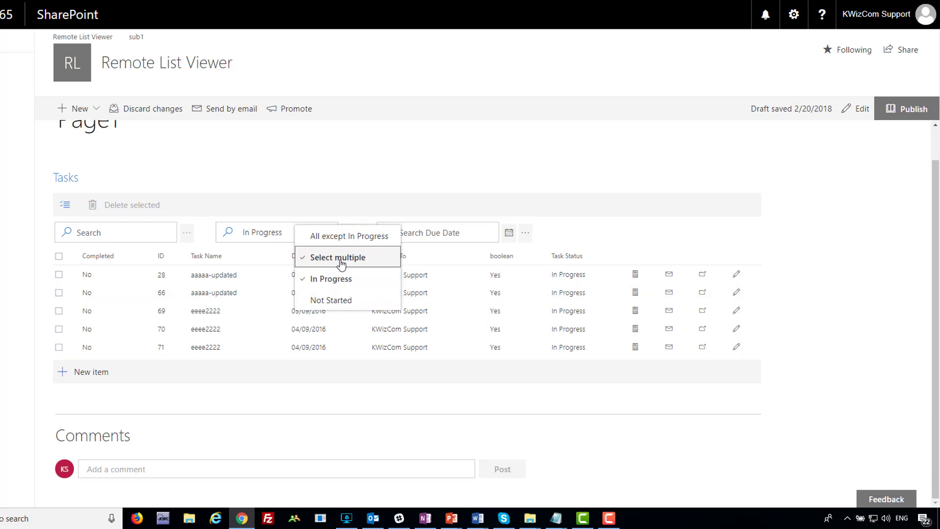
{"action": "left_click", "coordinate": [337, 300]}
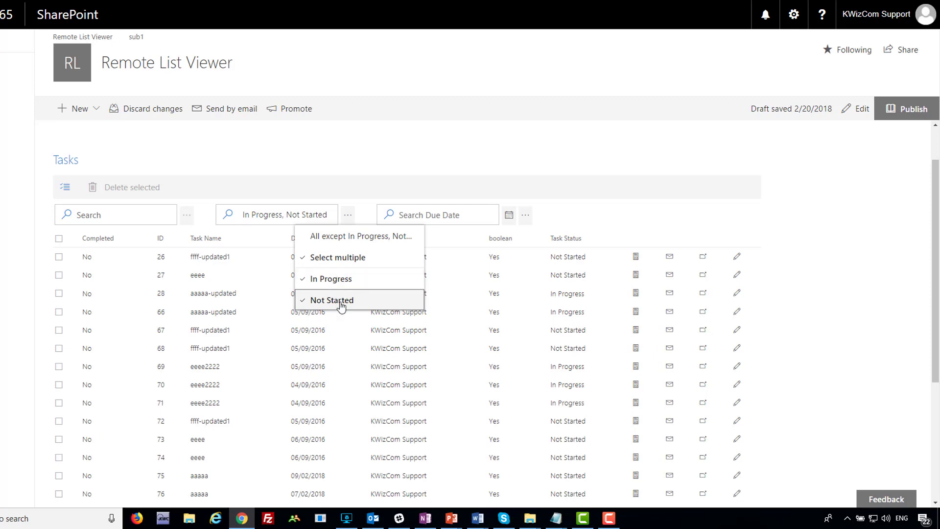
Turn off multiple selection in the Task Status filter, choose In Progress and switch the filter to all except that value
{"action": "left_click", "coordinate": [338, 257]}
{"action": "left_click", "coordinate": [343, 278]}
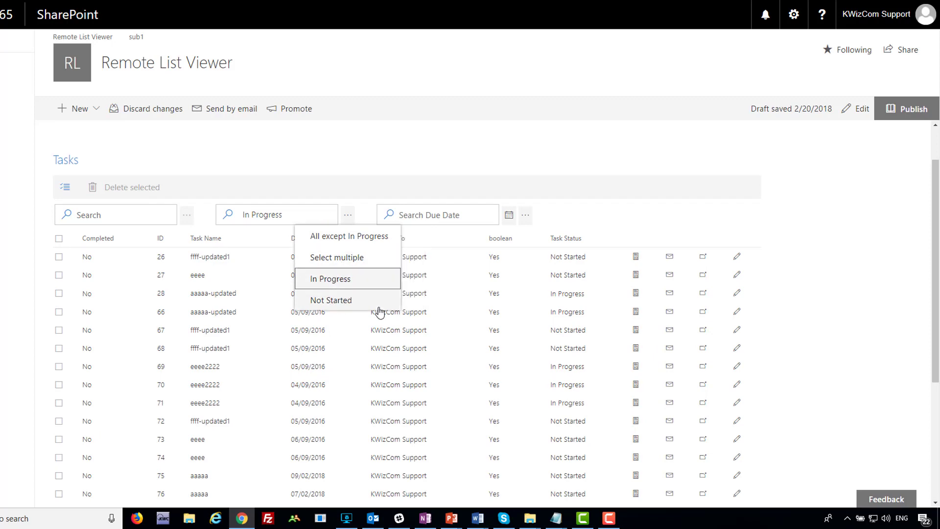
{"action": "left_click", "coordinate": [332, 240]}
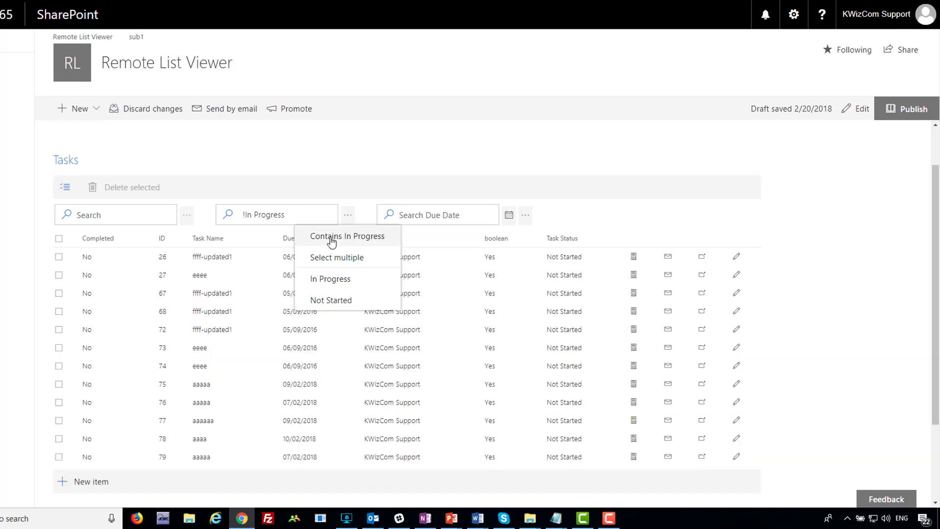
{"action": "left_click", "coordinate": [363, 146]}
Clear the Task Status filter, search it for "not", and clear it again
{"action": "left_click", "coordinate": [308, 219]}
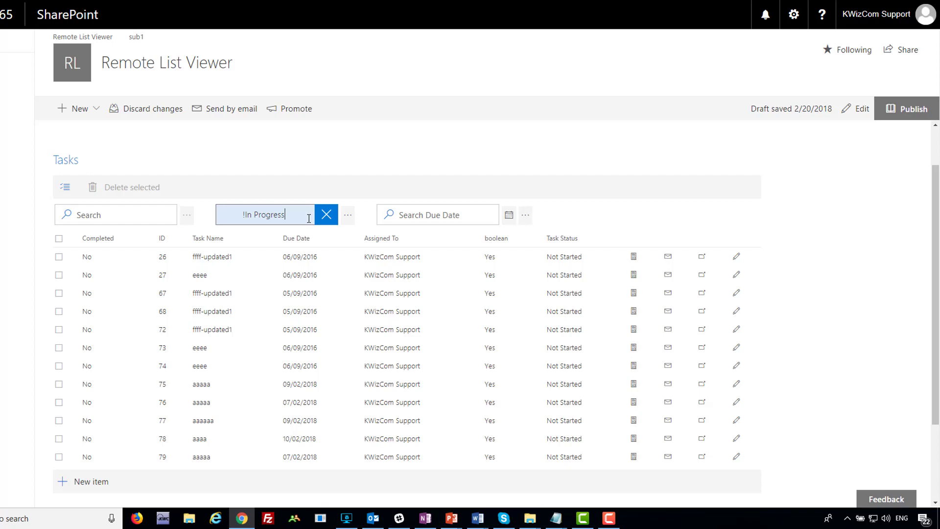
{"action": "left_click", "coordinate": [319, 220]}
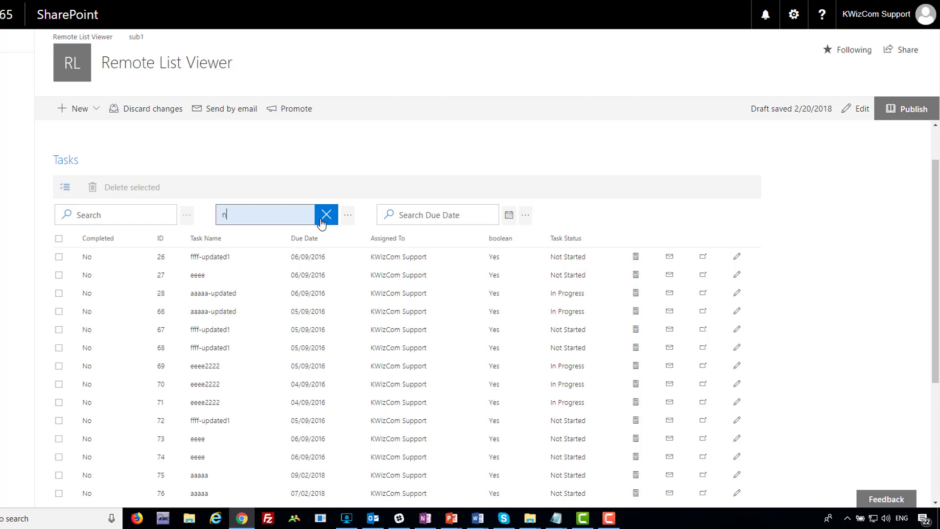
{"action": "type", "text": "ot"}
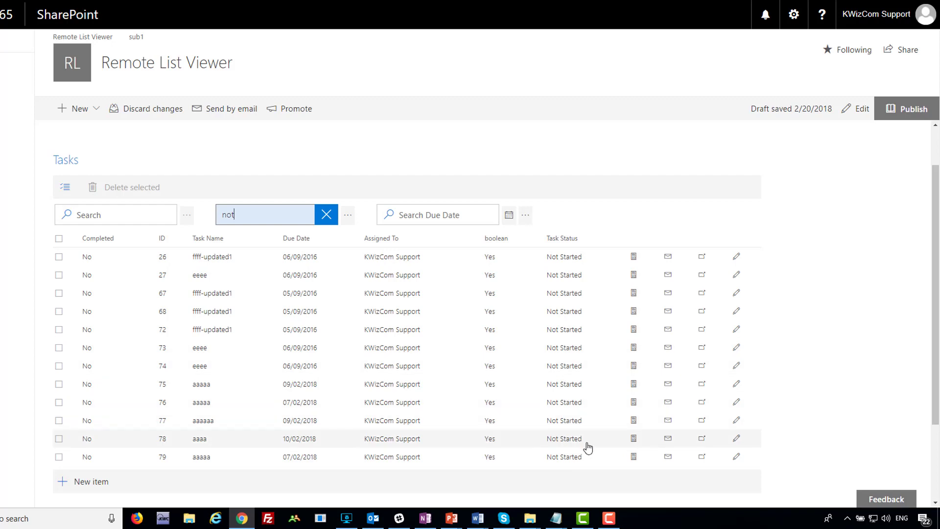
{"action": "left_click", "coordinate": [326, 215]}
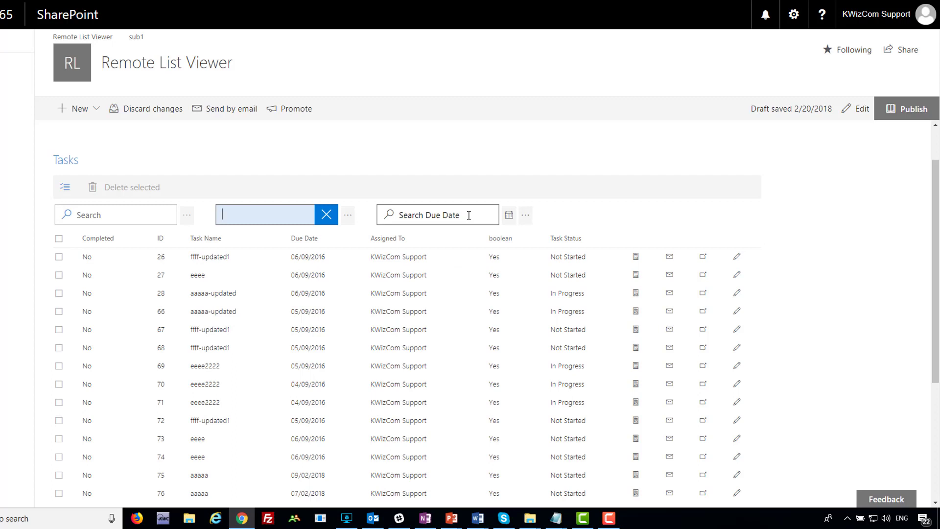
Filter Due Date by multiple values 06/09/2016, 07/02/2018 and 09/02/2018, then clear the filter
{"action": "left_click", "coordinate": [526, 215]}
{"action": "left_click", "coordinate": [541, 299]}
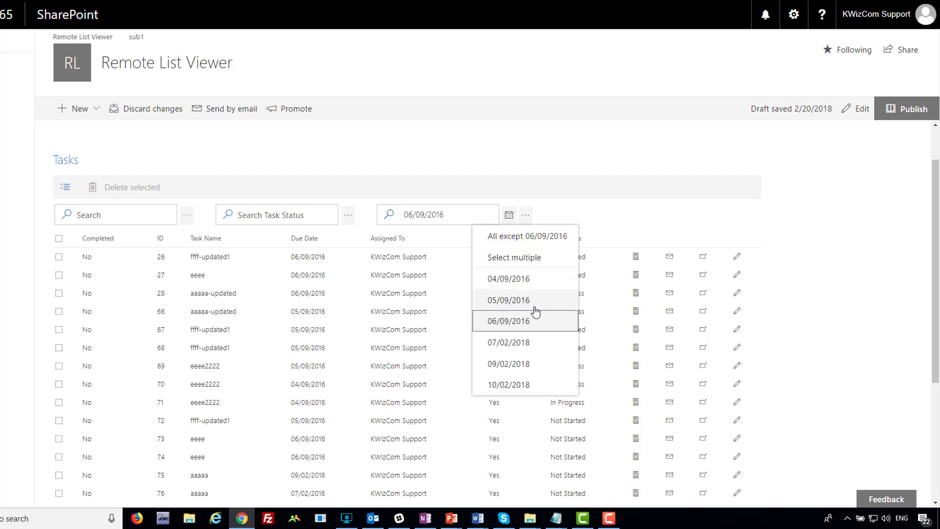
{"action": "left_click", "coordinate": [512, 258]}
{"action": "left_click", "coordinate": [523, 353]}
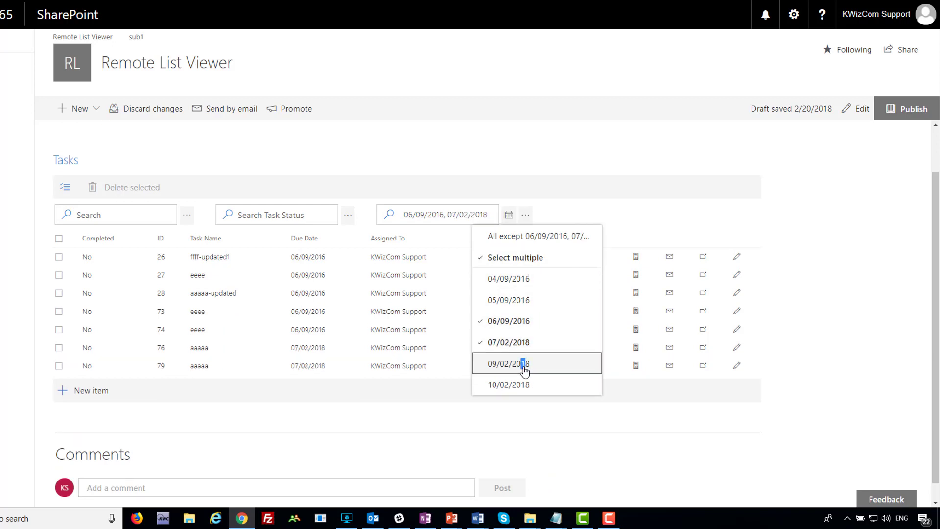
{"action": "left_click", "coordinate": [525, 364]}
{"action": "left_click_drag", "start_coordinate": [425, 205], "coordinate": [451, 218]}
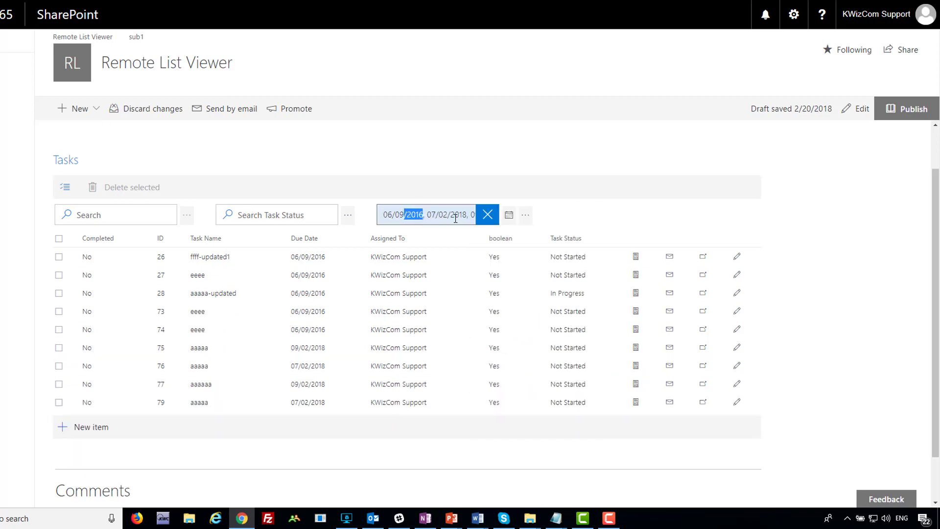
{"action": "left_click", "coordinate": [488, 220]}
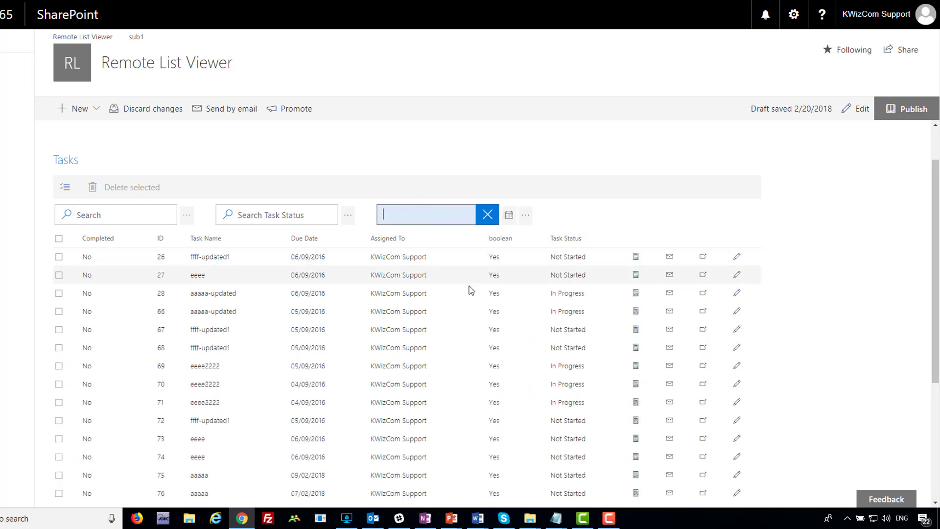
Start a Due Date filter range at April 3, 2016 in the date picker
{"action": "left_click", "coordinate": [509, 216]}
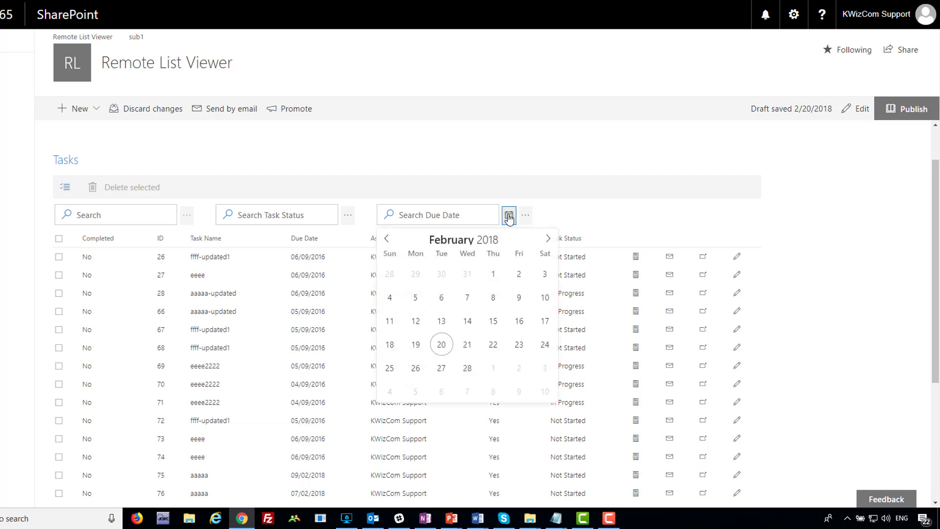
{"action": "left_click", "coordinate": [387, 238]}
{"action": "left_click", "coordinate": [387, 239]}
{"action": "left_click", "coordinate": [388, 240]}
{"action": "left_click", "coordinate": [386, 238]}
{"action": "left_click", "coordinate": [386, 239]}
{"action": "left_click", "coordinate": [386, 239]}
{"action": "left_click", "coordinate": [387, 238]}
{"action": "left_click", "coordinate": [387, 239]}
{"action": "left_click", "coordinate": [387, 238]}
{"action": "left_click", "coordinate": [387, 239]}
{"action": "left_click", "coordinate": [387, 239]}
{"action": "left_click", "coordinate": [387, 239]}
{"action": "left_click", "coordinate": [387, 239]}
{"action": "left_click", "coordinate": [387, 239]}
{"action": "left_click", "coordinate": [386, 238]}
{"action": "left_click", "coordinate": [386, 238]}
{"action": "left_click", "coordinate": [387, 239]}
{"action": "left_click", "coordinate": [387, 239]}
{"action": "left_click", "coordinate": [387, 239]}
{"action": "left_click", "coordinate": [390, 297]}
{"action": "left_click", "coordinate": [519, 297]}
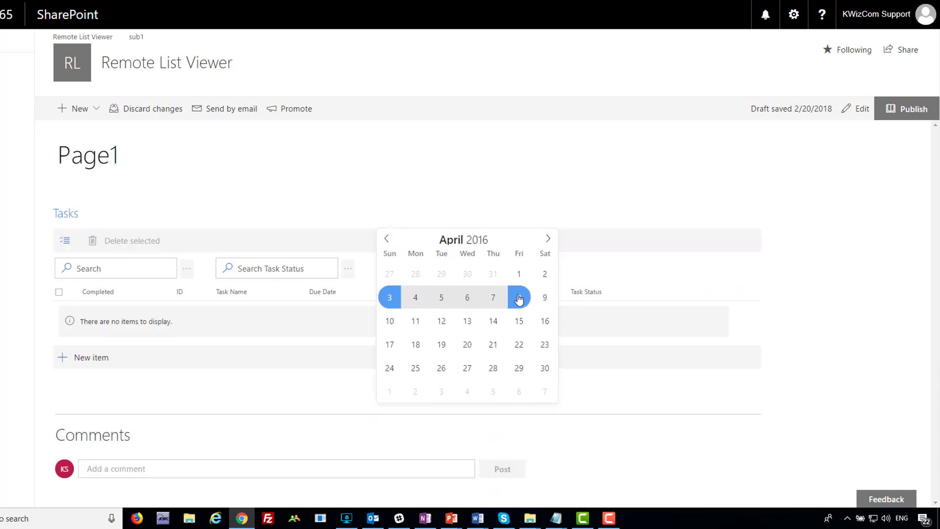
End the Due Date filter range at April 22, 2017 and check the filtered tasks
{"action": "left_click", "coordinate": [547, 239]}
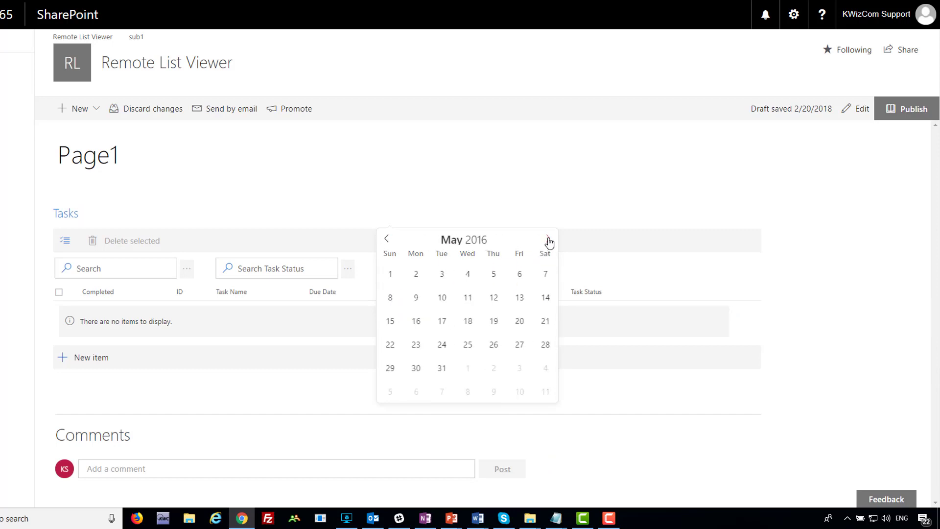
{"action": "left_click", "coordinate": [547, 239]}
{"action": "left_click", "coordinate": [548, 239]}
{"action": "left_click", "coordinate": [548, 240]}
{"action": "left_click", "coordinate": [547, 239]}
{"action": "left_click", "coordinate": [548, 240]}
{"action": "left_click", "coordinate": [548, 239]}
{"action": "left_click", "coordinate": [548, 239]}
{"action": "left_click", "coordinate": [548, 240]}
{"action": "left_click", "coordinate": [545, 344]}
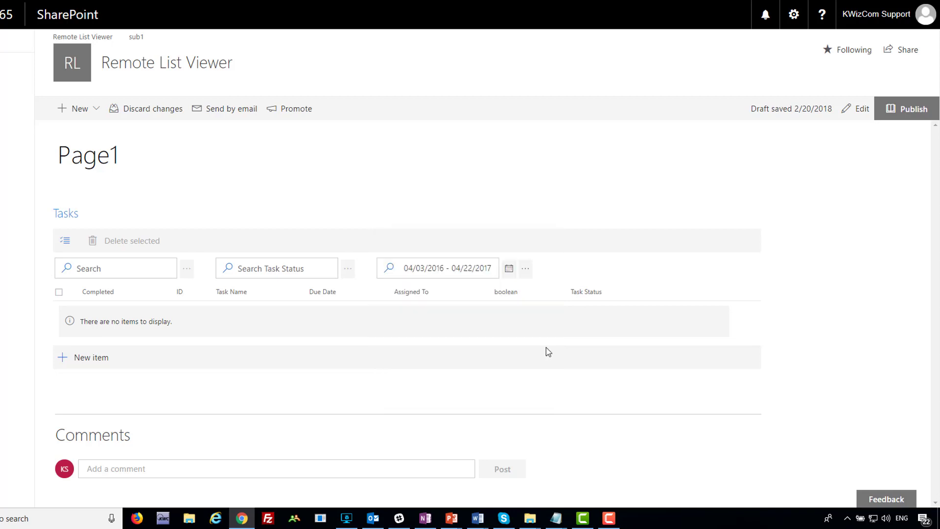
{"action": "scroll", "coordinate": [555, 189], "scroll_direction": "down", "scroll_amount": 2}
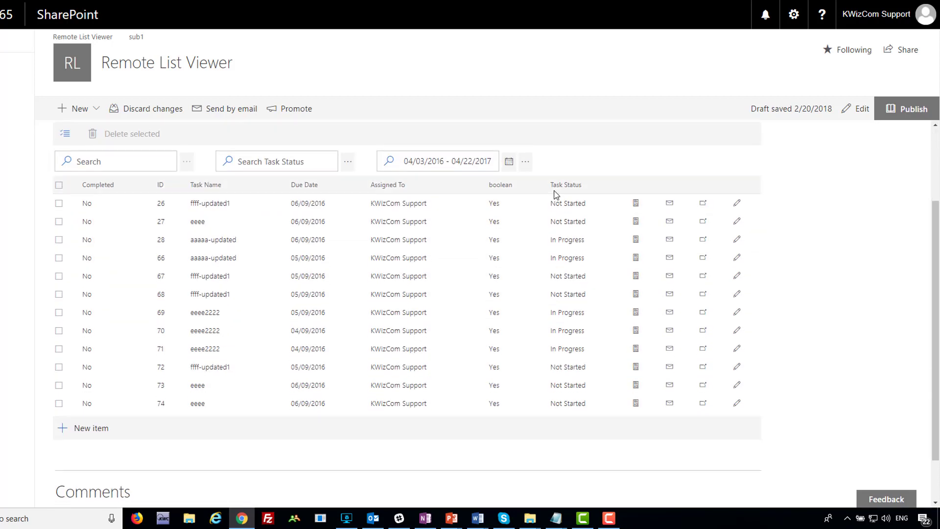
{"action": "left_click", "coordinate": [431, 161]}
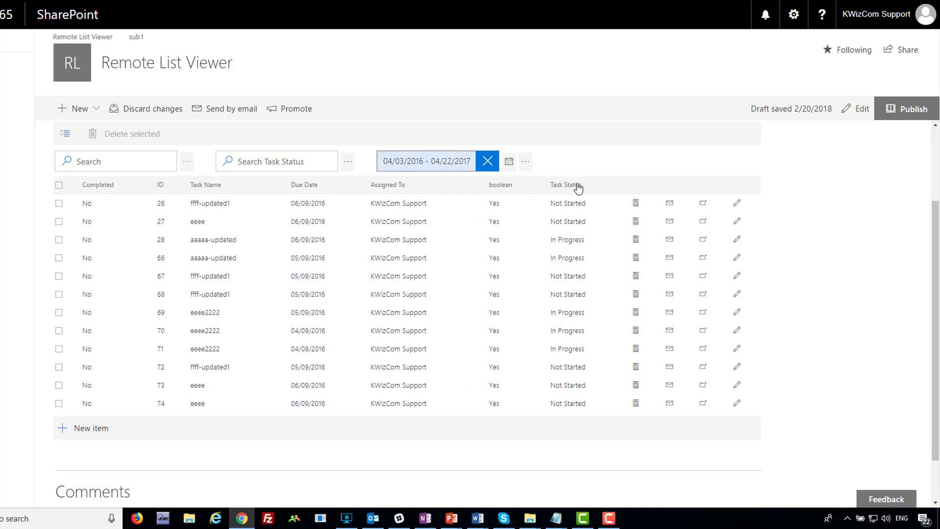
{"action": "left_click", "coordinate": [795, 285]}
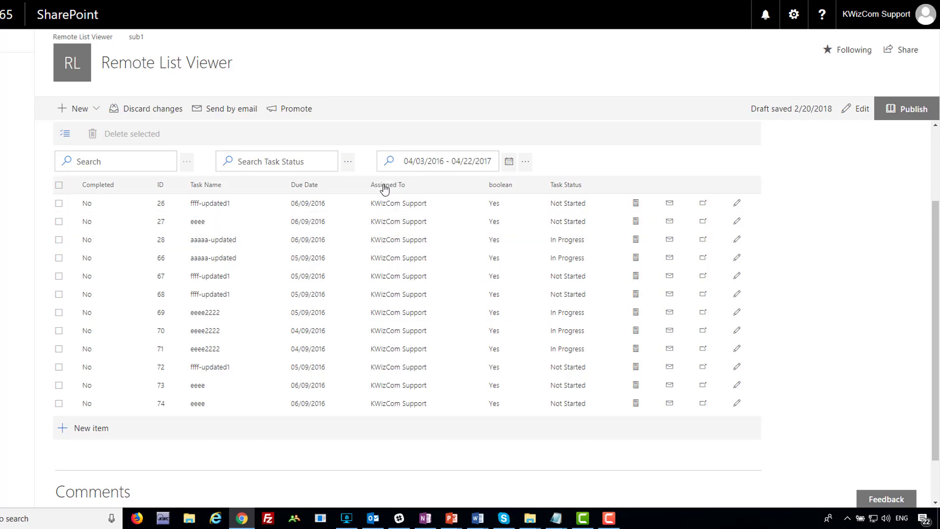
Add the Assigned To column to the filter bar and filter it by KWizCom Support
{"action": "left_click_drag", "start_coordinate": [385, 187], "coordinate": [577, 170]}
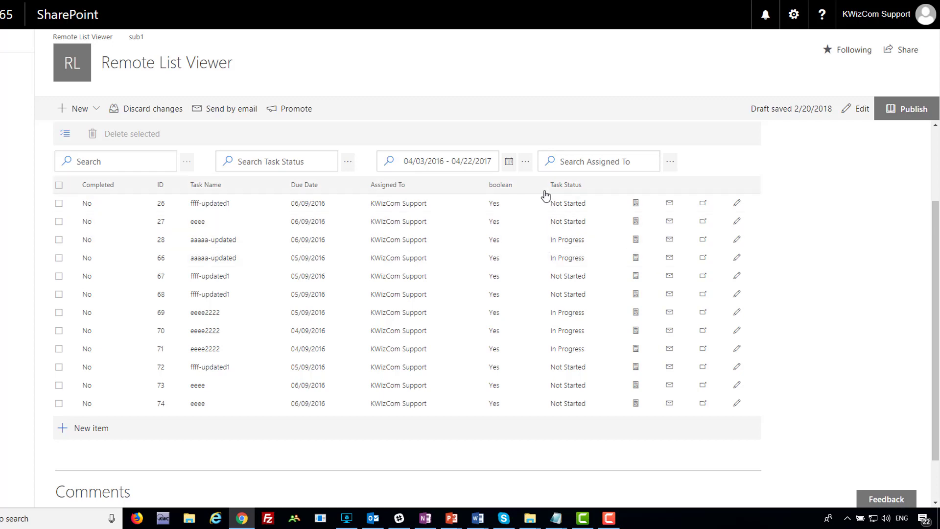
{"action": "left_click", "coordinate": [632, 165]}
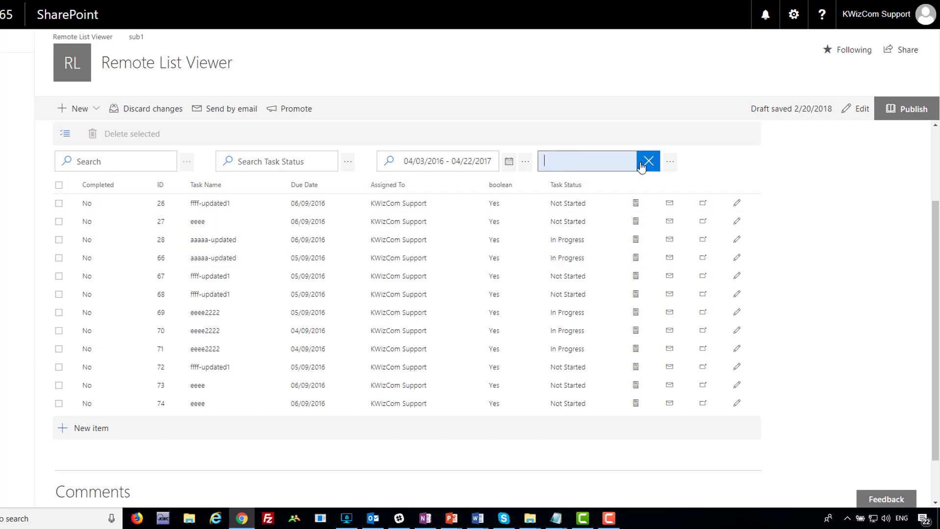
{"action": "left_click", "coordinate": [669, 163]}
{"action": "left_click", "coordinate": [679, 203]}
{"action": "left_click", "coordinate": [799, 179]}
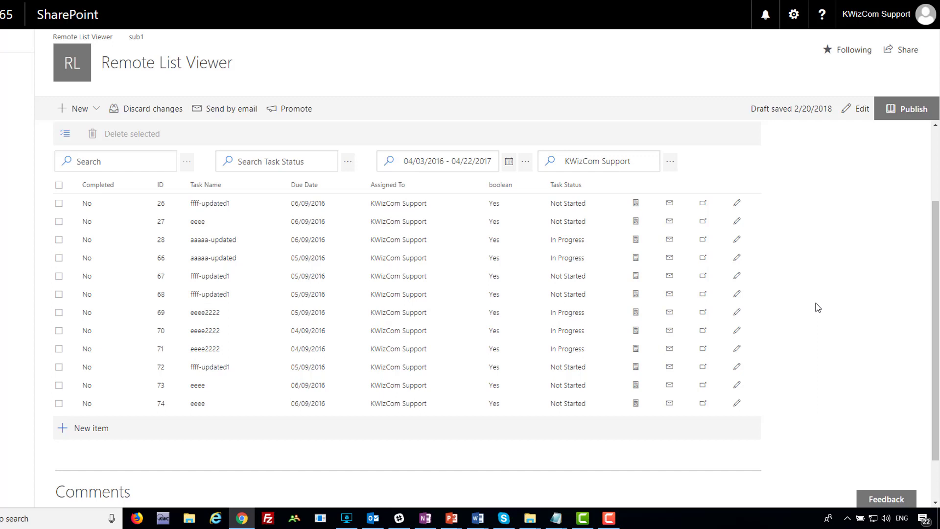
Put the page back into edit mode and open the template designer at the Filter (pro) content settings
{"action": "scroll", "coordinate": [505, 336], "scroll_direction": "up", "scroll_amount": 2}
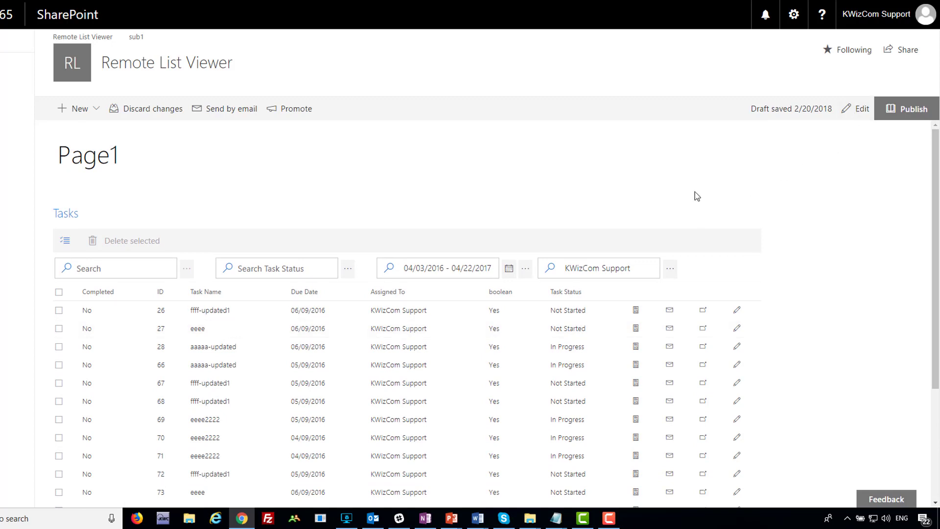
{"action": "left_click", "coordinate": [147, 163]}
{"action": "left_click", "coordinate": [177, 231]}
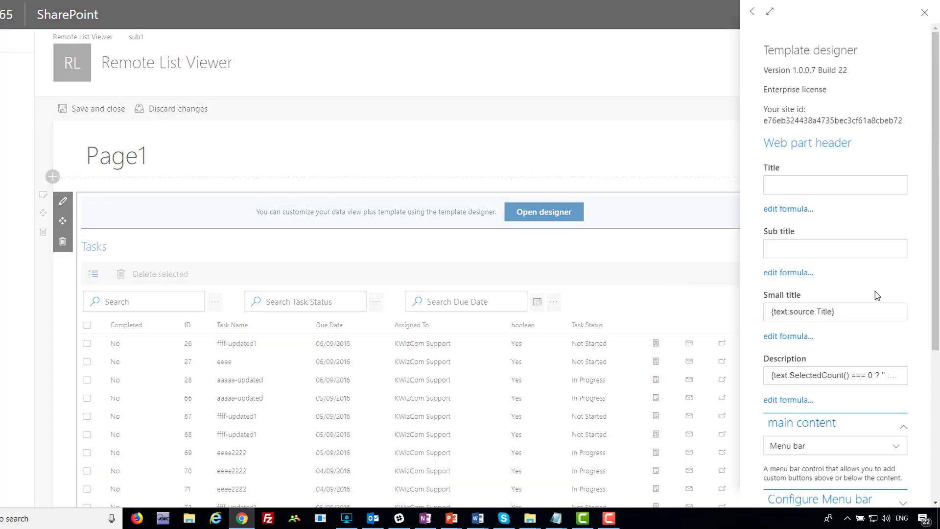
{"action": "scroll", "coordinate": [876, 293], "scroll_direction": "down", "scroll_amount": 3}
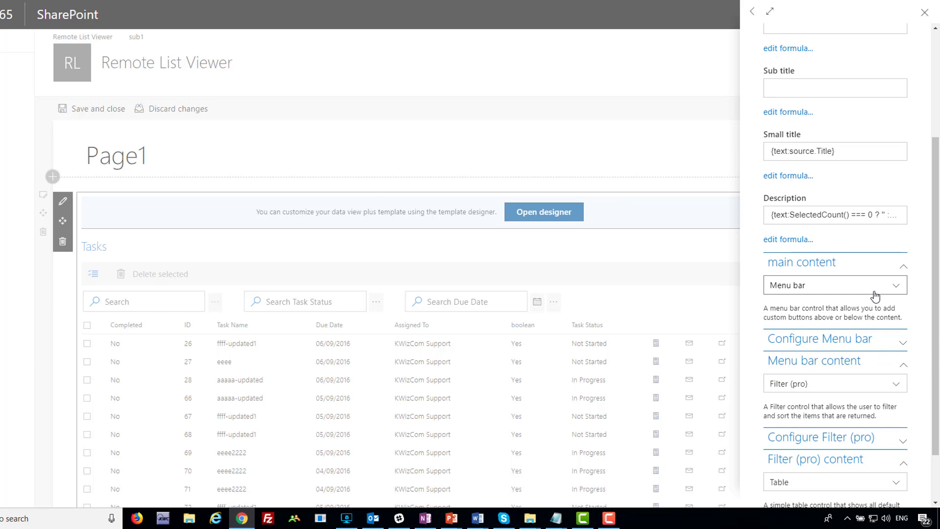
{"action": "scroll", "coordinate": [876, 308], "scroll_direction": "down", "scroll_amount": 1}
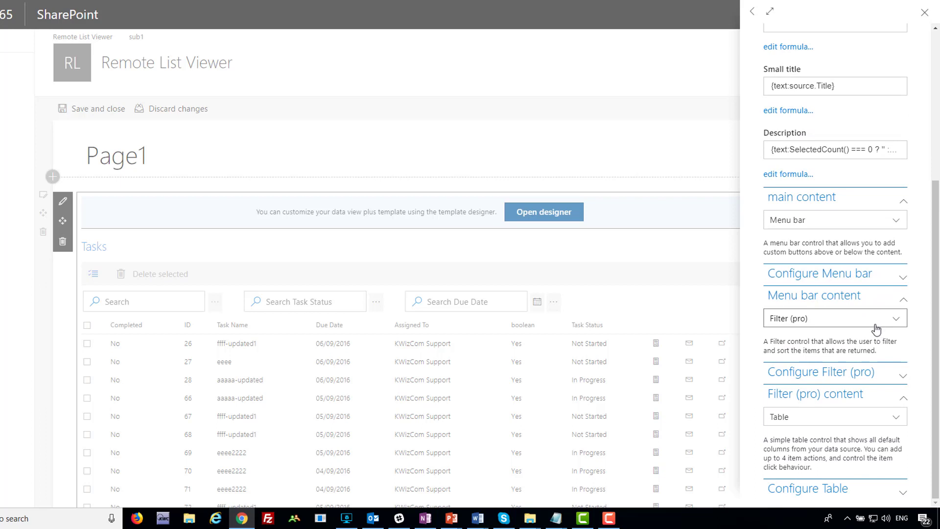
Set the Filter (pro) content control to Tabs, with the table nested inside it
{"action": "left_click", "coordinate": [862, 417]}
{"action": "scroll", "coordinate": [864, 445], "scroll_direction": "down", "scroll_amount": 3}
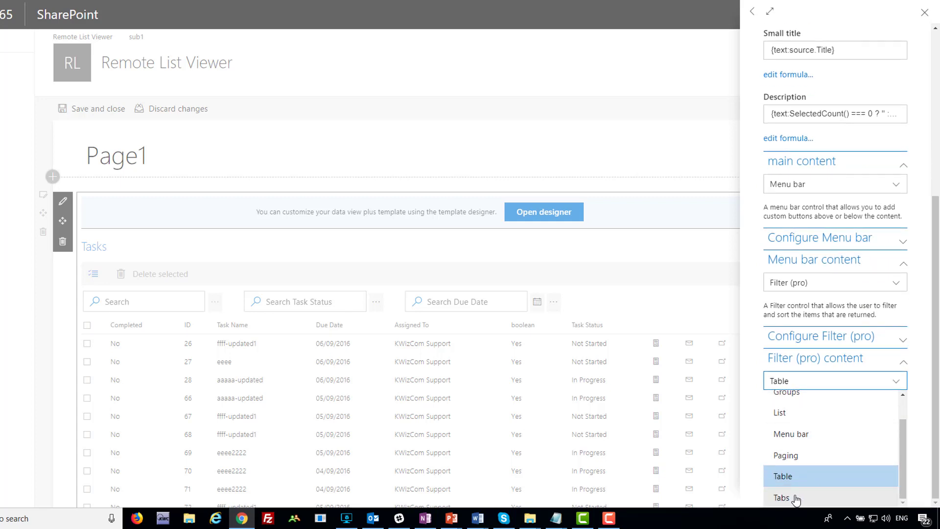
{"action": "left_click", "coordinate": [796, 499]}
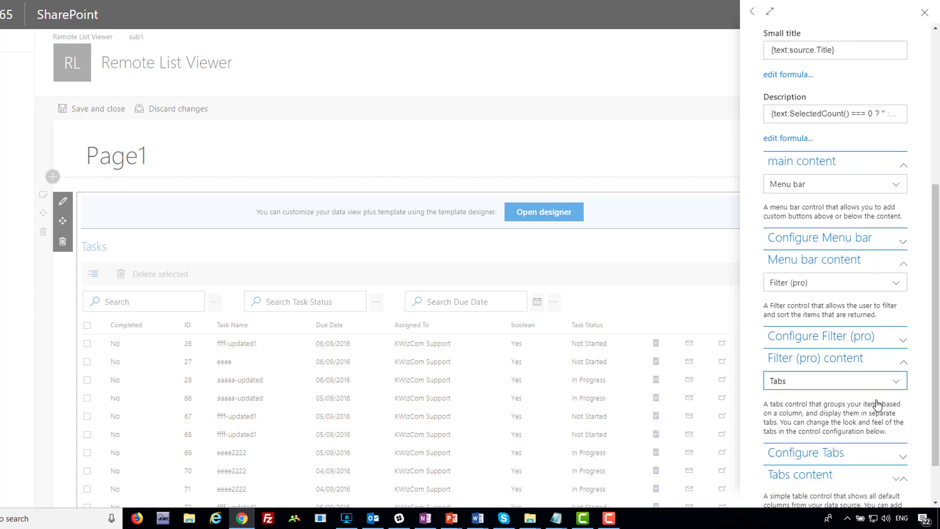
{"action": "scroll", "coordinate": [877, 404], "scroll_direction": "down", "scroll_amount": 2}
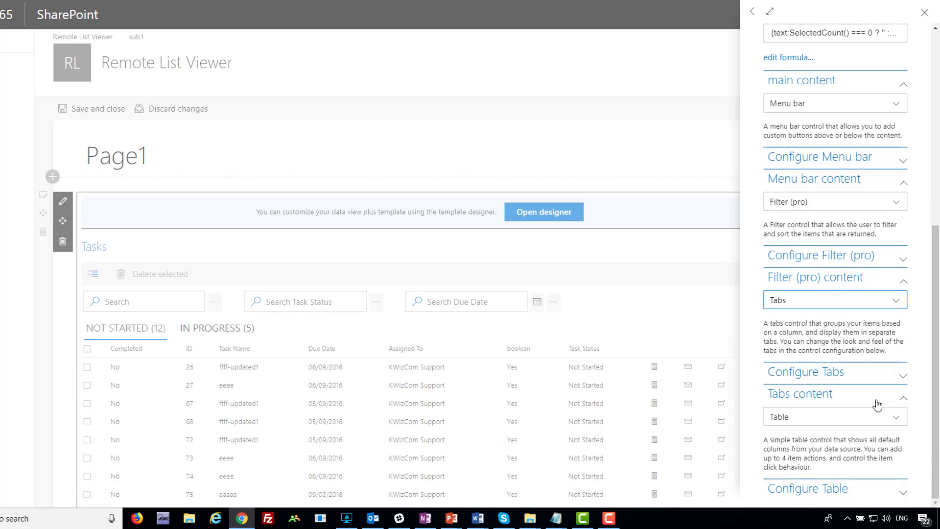
Close the template designer and view the tasks under the Not Started and In Progress tabs
{"action": "left_click", "coordinate": [83, 348]}
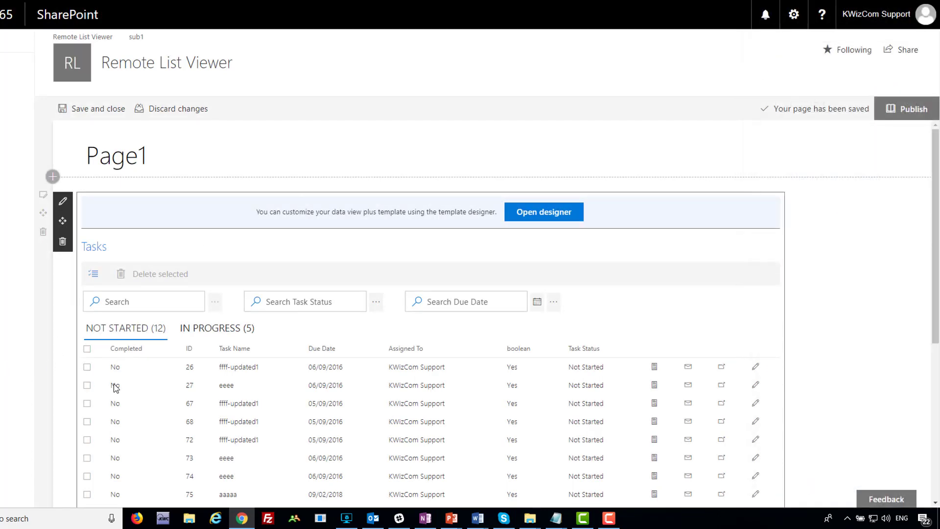
{"action": "left_click", "coordinate": [128, 337]}
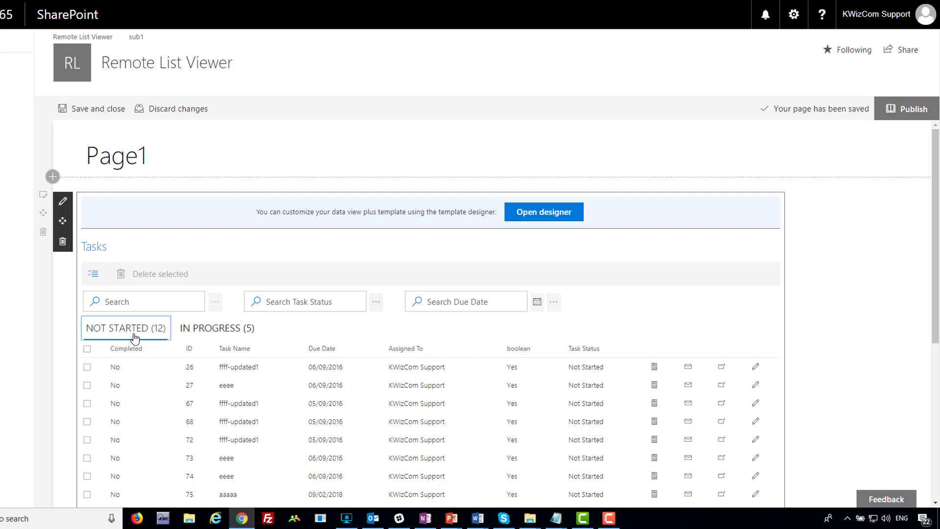
{"action": "left_click", "coordinate": [214, 333]}
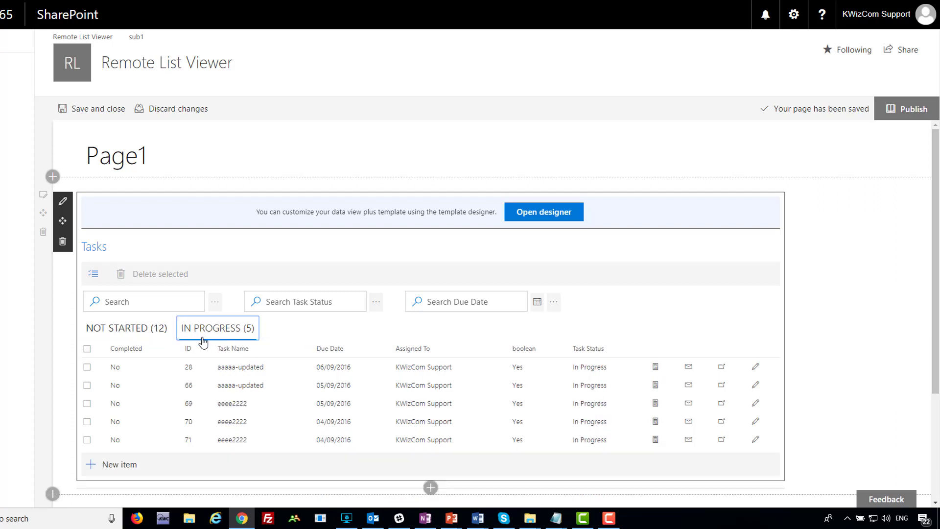
View the Not Started tab, reopen the template designer and group the Tabs control by Priority
{"action": "left_click", "coordinate": [130, 332]}
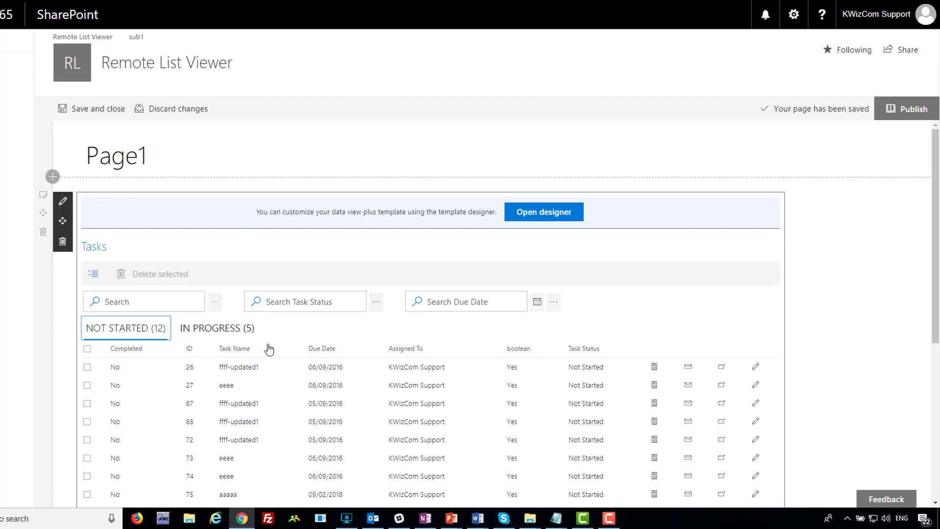
{"action": "left_click", "coordinate": [534, 224]}
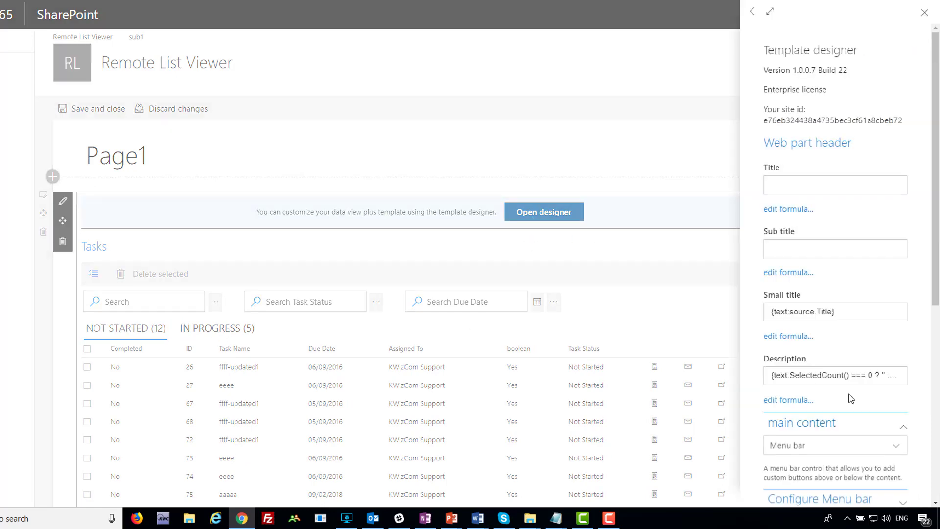
{"action": "scroll", "coordinate": [847, 372], "scroll_direction": "down", "scroll_amount": 5}
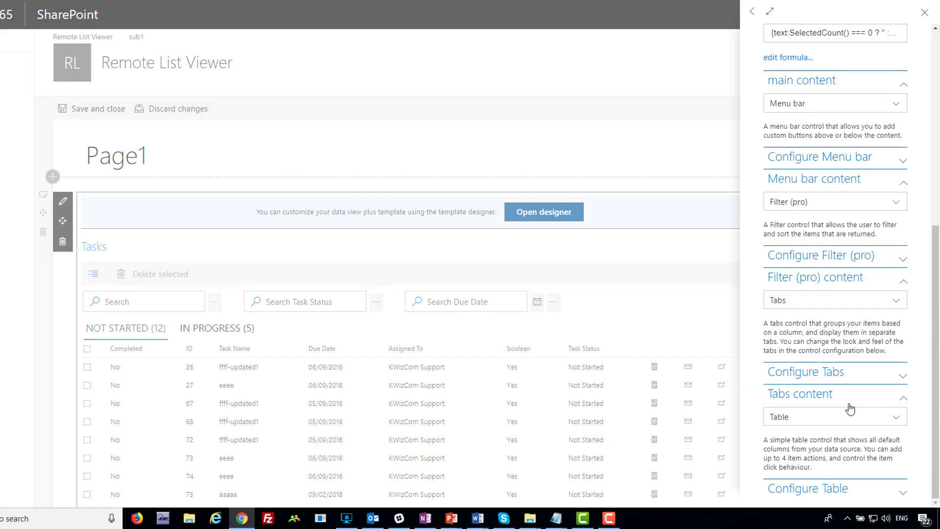
{"action": "left_click", "coordinate": [903, 378]}
{"action": "scroll", "coordinate": [864, 370], "scroll_direction": "down", "scroll_amount": 3}
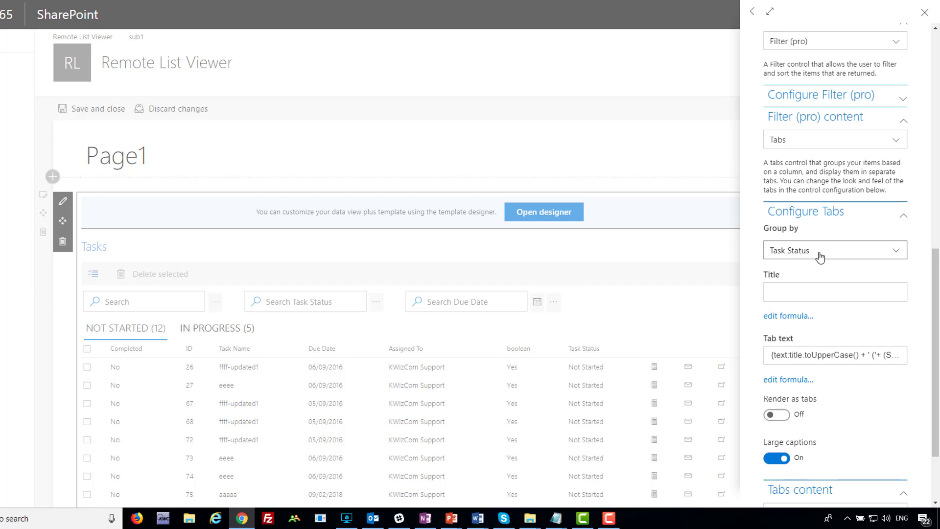
{"action": "left_click", "coordinate": [821, 258]}
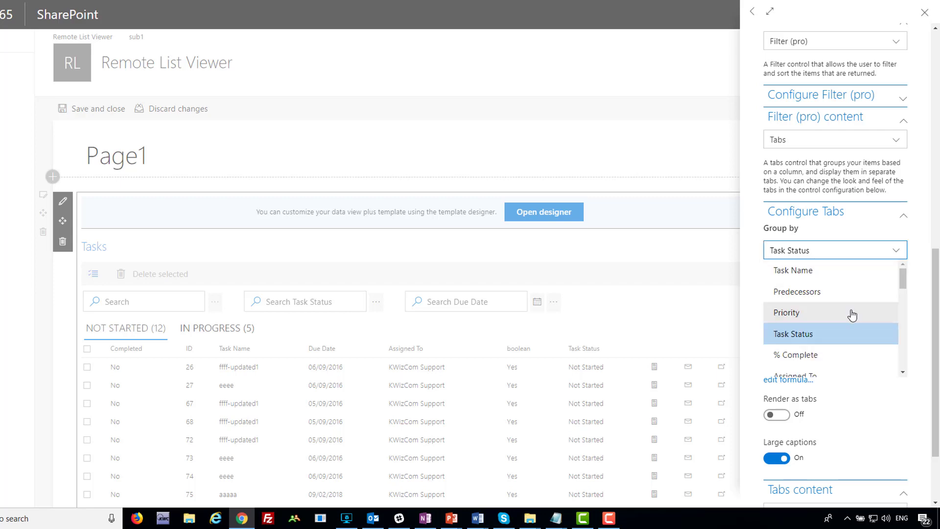
{"action": "left_click", "coordinate": [817, 313]}
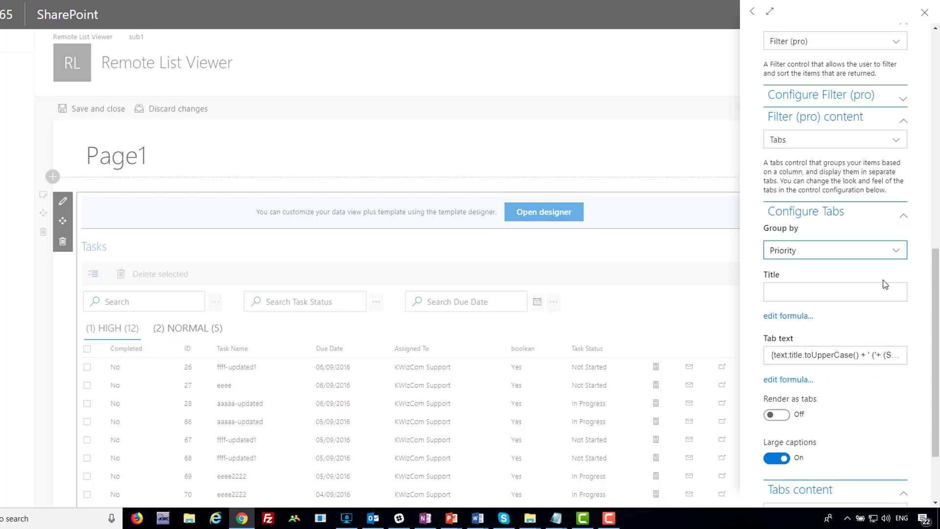
Open the Tab text formula of the Tabs control for review and close the formula editor without editing
{"action": "scroll", "coordinate": [885, 284], "scroll_direction": "down", "scroll_amount": 2}
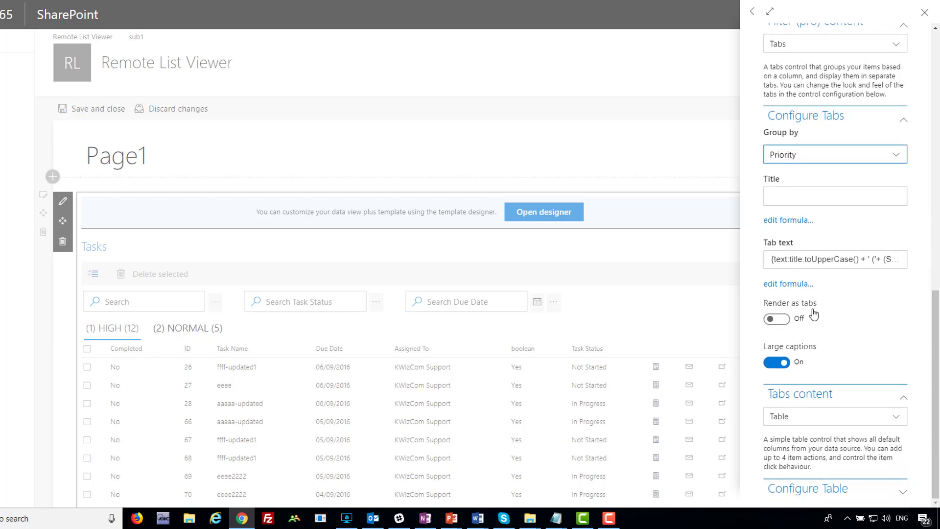
{"action": "left_click", "coordinate": [787, 260]}
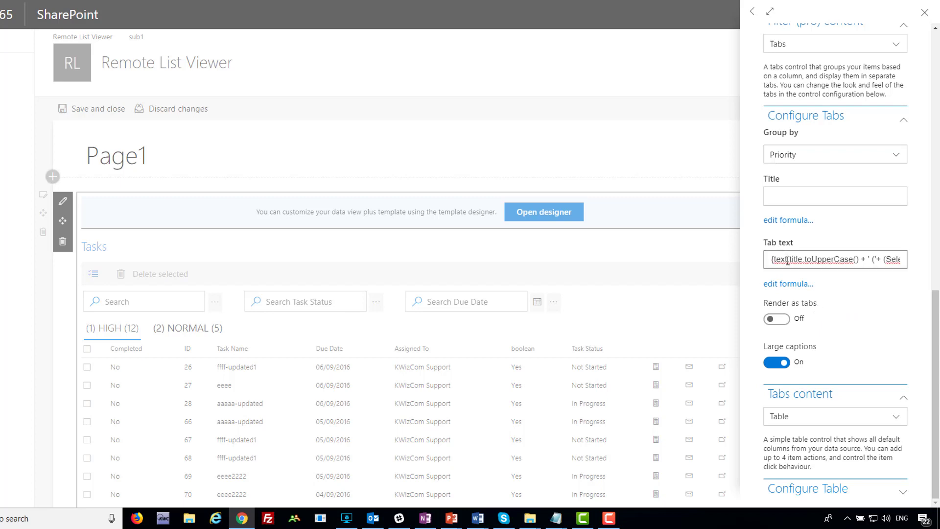
{"action": "left_click", "coordinate": [791, 285]}
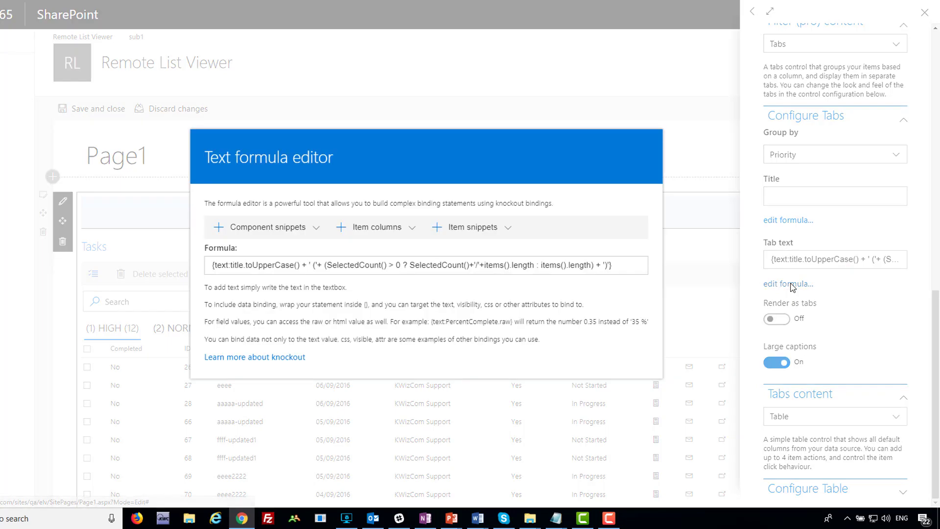
{"action": "key", "text": "Escape"}
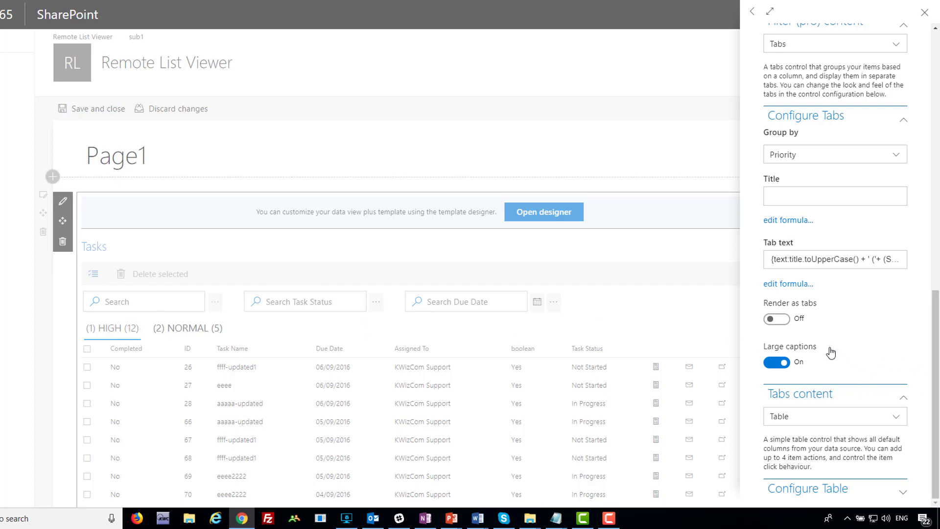
Turn on Render as tabs for the Tabs control and view the High and Normal tabs on the page
{"action": "left_click_drag", "start_coordinate": [760, 304], "coordinate": [818, 308]}
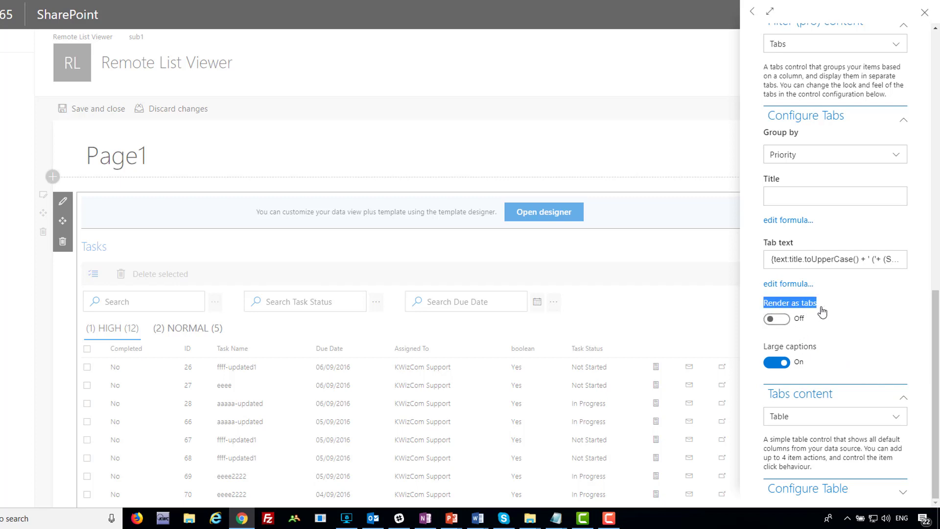
{"action": "left_click", "coordinate": [777, 320]}
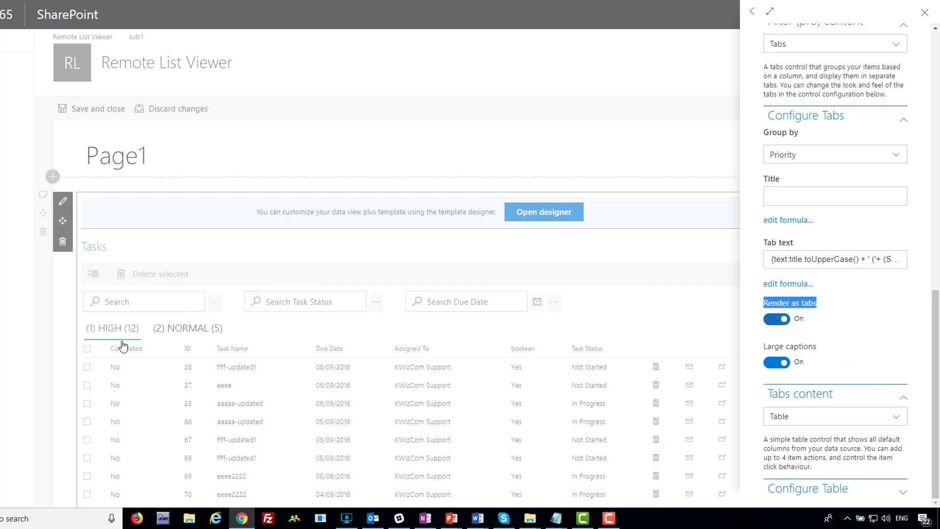
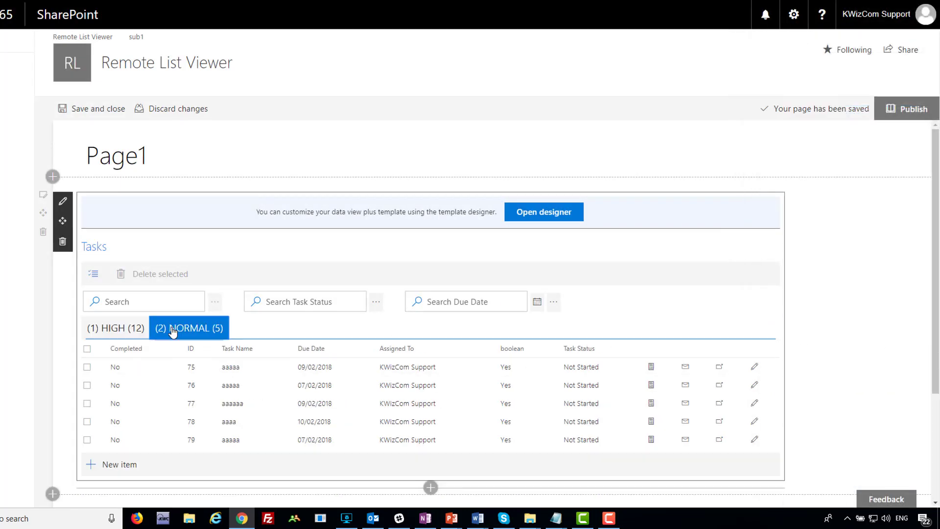
{"action": "left_click", "coordinate": [122, 329]}
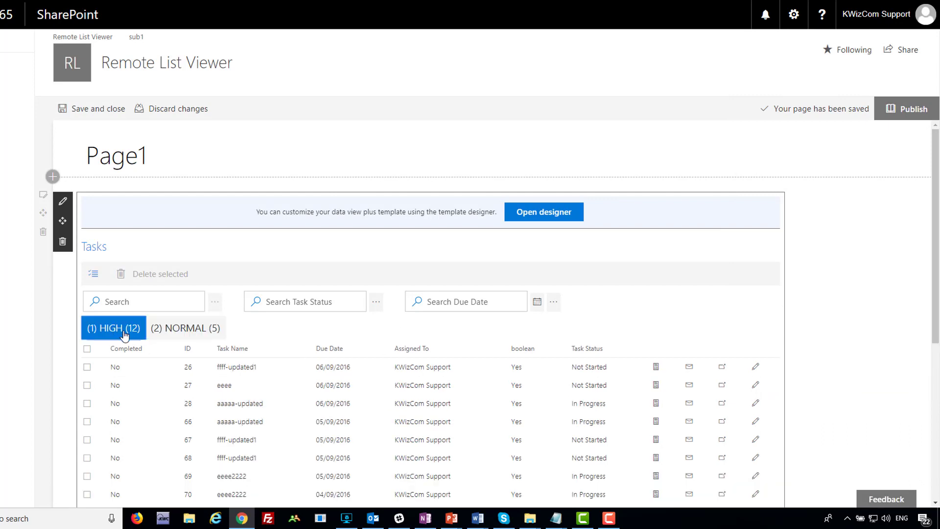
{"action": "left_click", "coordinate": [170, 332]}
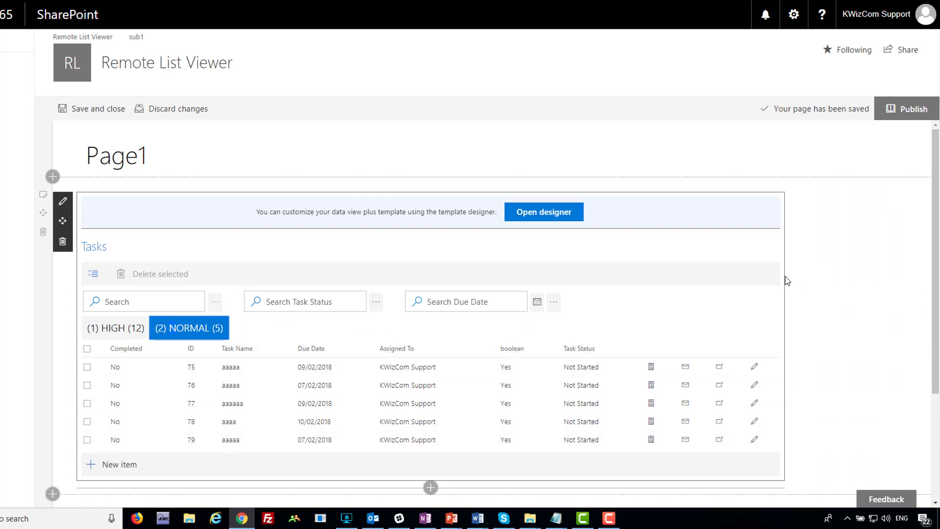
Set the Tabs content control to List in the template designer and close the designer
{"action": "left_click", "coordinate": [541, 218]}
{"action": "scroll", "coordinate": [850, 361], "scroll_direction": "down", "scroll_amount": 12}
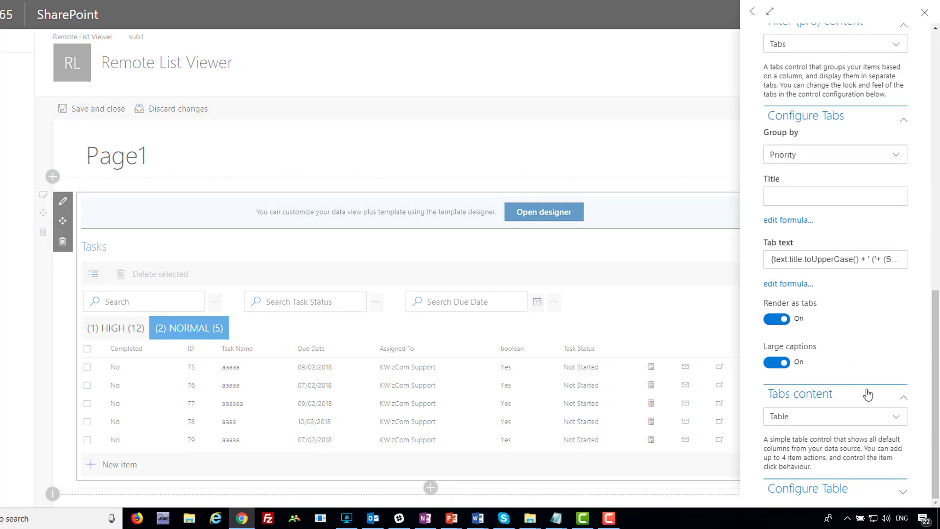
{"action": "left_click", "coordinate": [842, 417]}
{"action": "scroll", "coordinate": [843, 438], "scroll_direction": "down", "scroll_amount": 1}
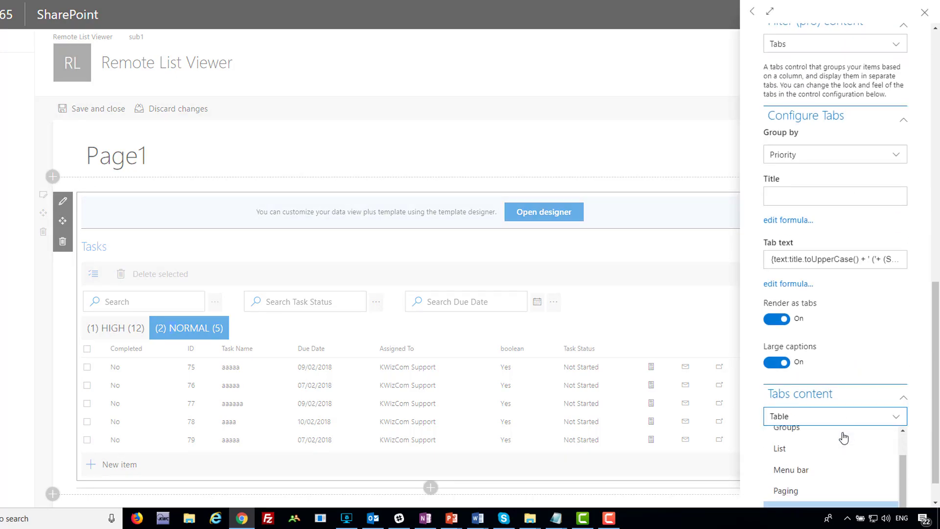
{"action": "left_click", "coordinate": [790, 453]}
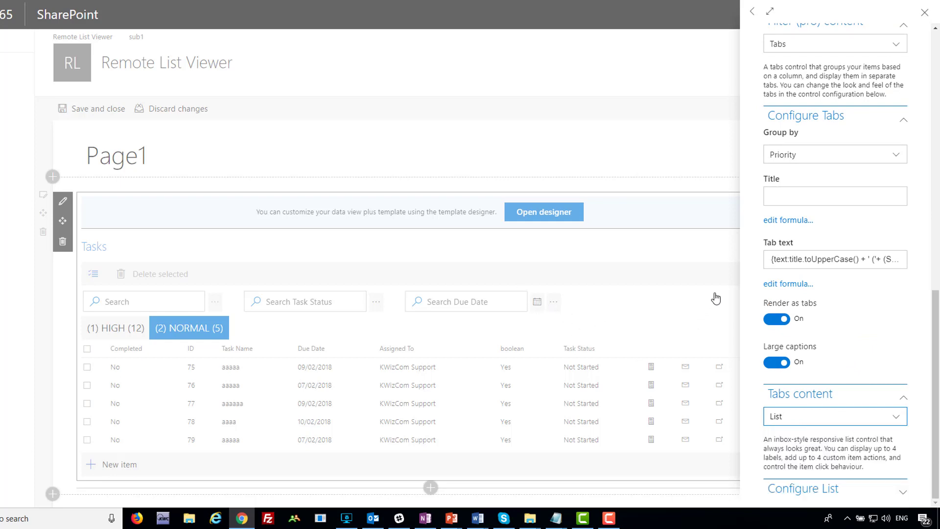
{"action": "left_click", "coordinate": [684, 155]}
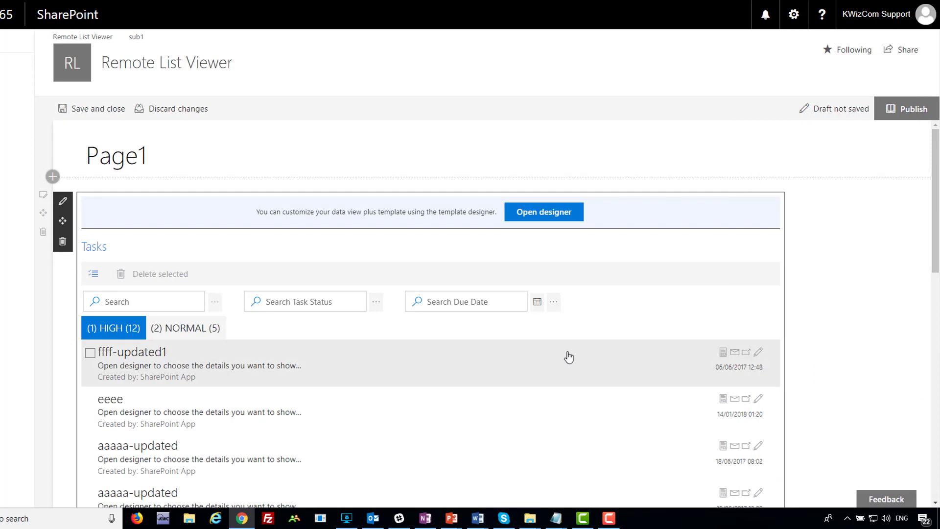
Look through the tasks under the High tab to examine the inbox-style list layout
{"action": "scroll", "coordinate": [568, 357], "scroll_direction": "down", "scroll_amount": 3}
{"action": "scroll", "coordinate": [176, 325], "scroll_direction": "up", "scroll_amount": 3}
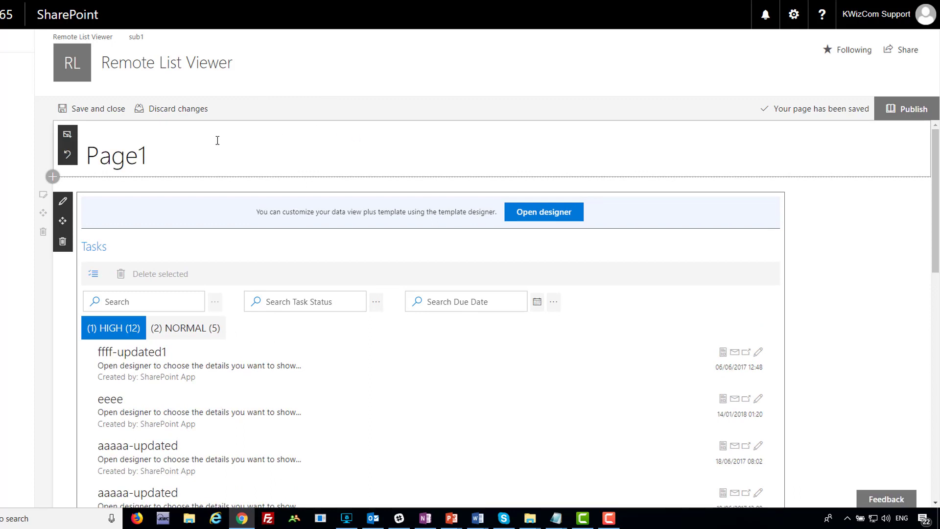
{"action": "scroll", "coordinate": [388, 299], "scroll_direction": "down", "scroll_amount": 3}
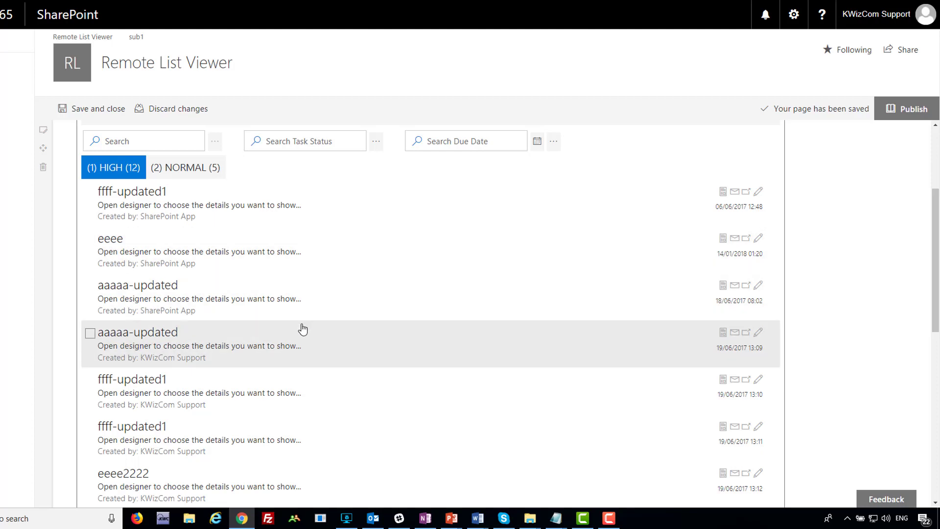
{"action": "scroll", "coordinate": [401, 287], "scroll_direction": "up", "scroll_amount": 3}
{"action": "scroll", "coordinate": [386, 380], "scroll_direction": "down", "scroll_amount": 2}
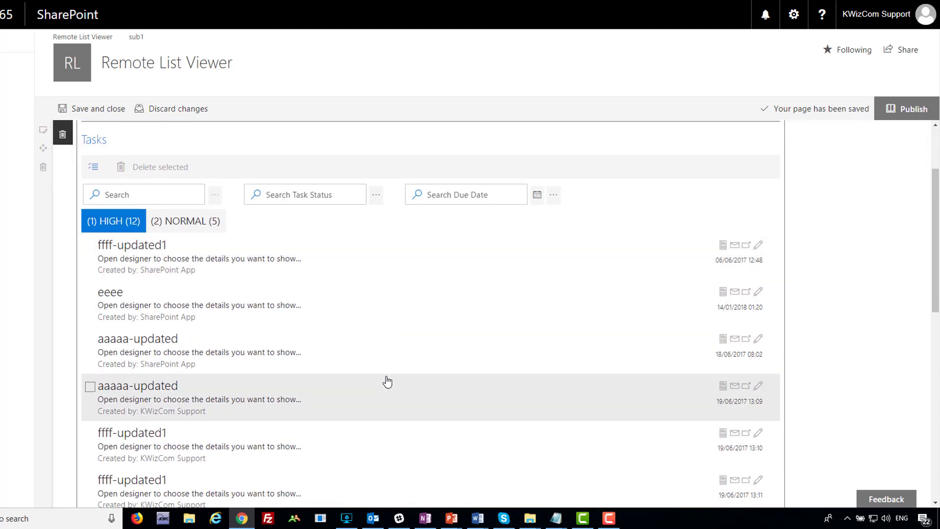
{"action": "scroll", "coordinate": [387, 381], "scroll_direction": "up", "scroll_amount": 1}
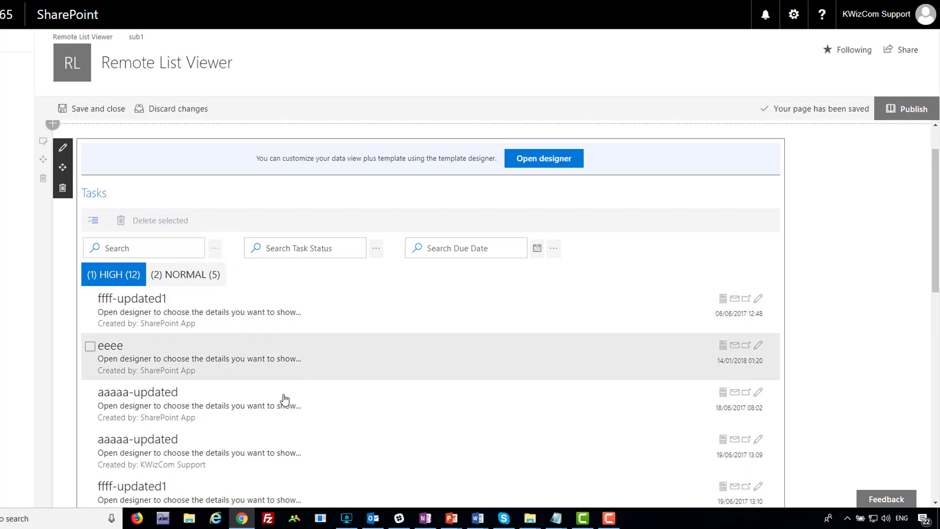
{"action": "scroll", "coordinate": [443, 321], "scroll_direction": "down", "scroll_amount": 3}
{"action": "scroll", "coordinate": [451, 323], "scroll_direction": "down", "scroll_amount": 2}
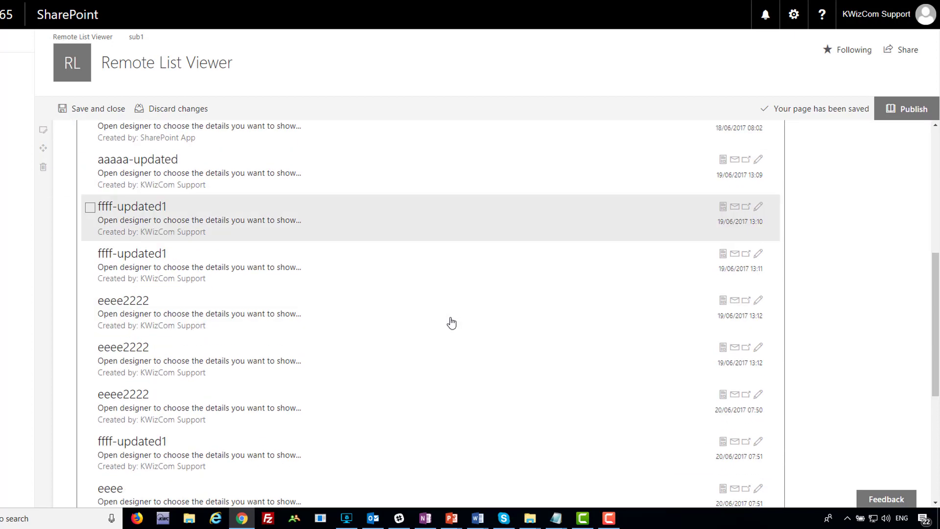
{"action": "scroll", "coordinate": [448, 309], "scroll_direction": "up", "scroll_amount": 6}
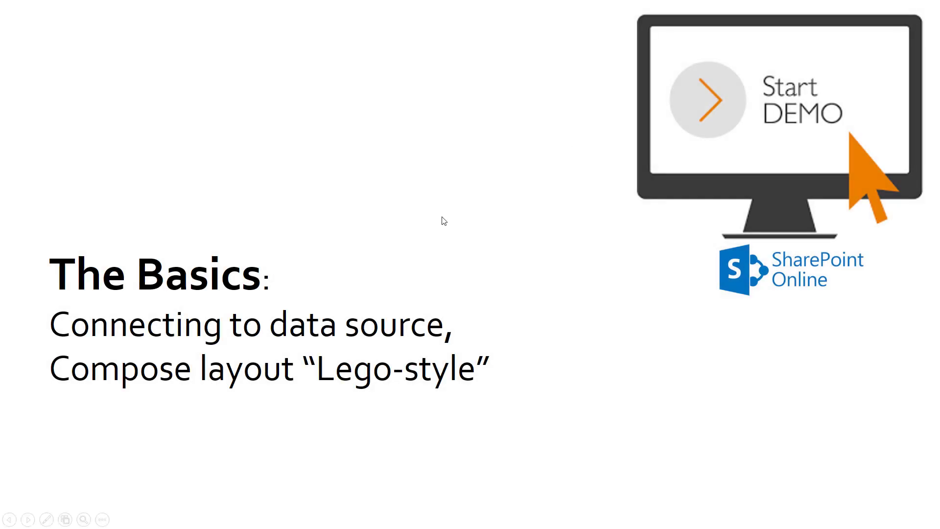
{"action": "left_click", "coordinate": [443, 221]}
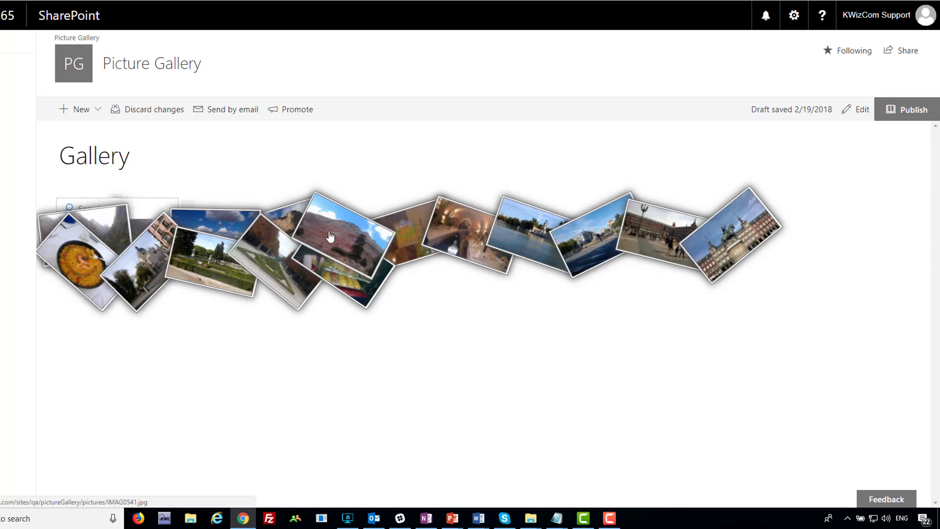
Enlarge the lake monument and Pink Dune pictures in the Gallery page and close each one
{"action": "left_click", "coordinate": [352, 275]}
{"action": "left_click", "coordinate": [351, 275]}
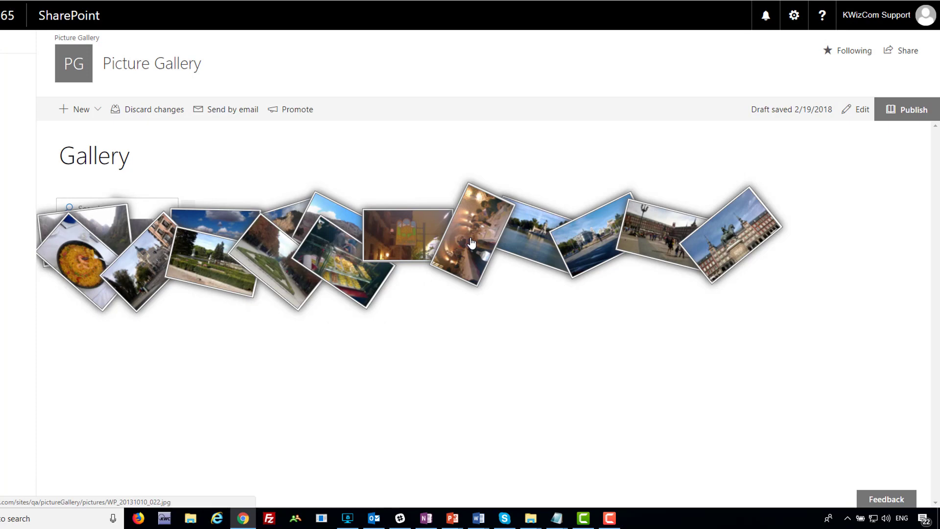
{"action": "left_click", "coordinate": [528, 237]}
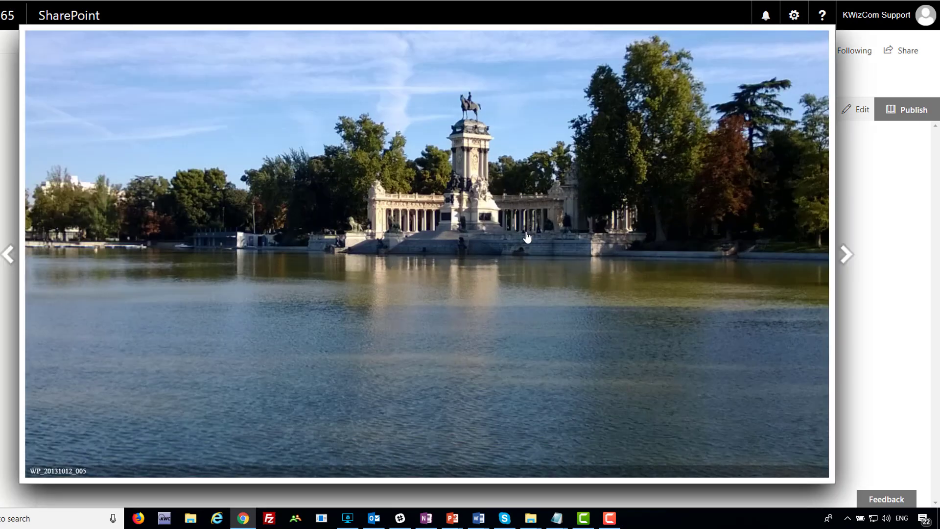
{"action": "left_click", "coordinate": [525, 231]}
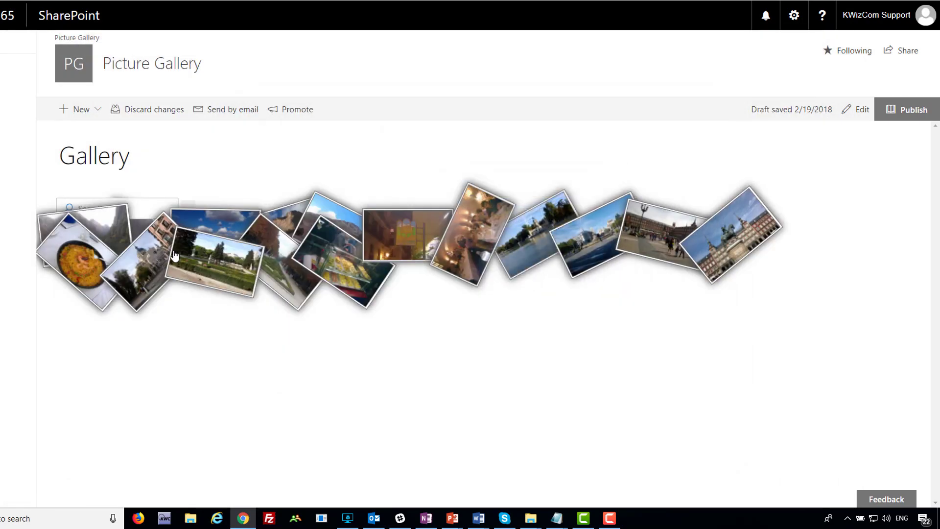
{"action": "left_click", "coordinate": [210, 227]}
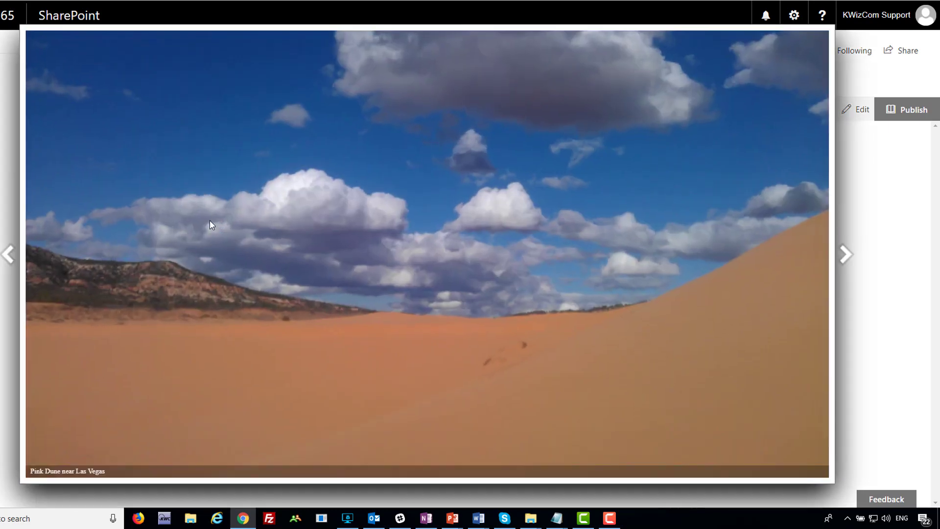
{"action": "left_click", "coordinate": [210, 220]}
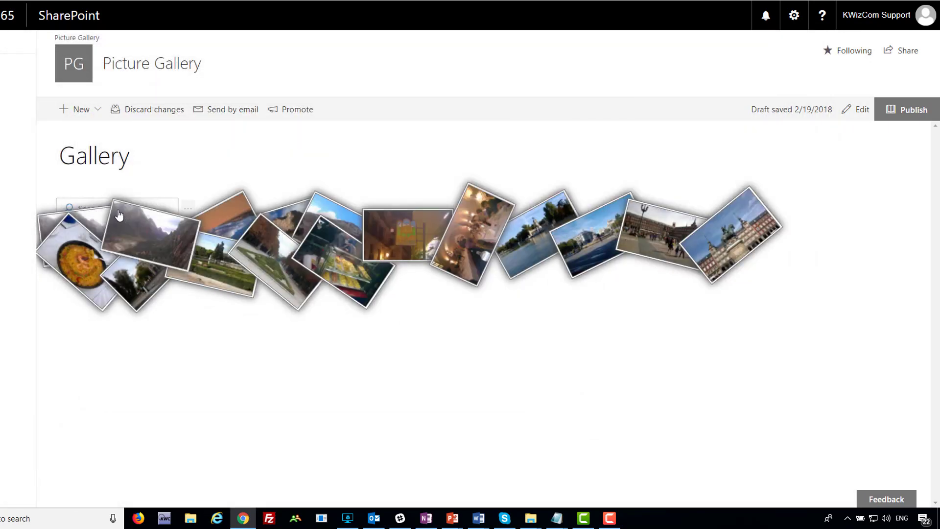
Search the picture gallery for "madrid" and enlarge the paella picture
{"action": "left_click", "coordinate": [162, 205]}
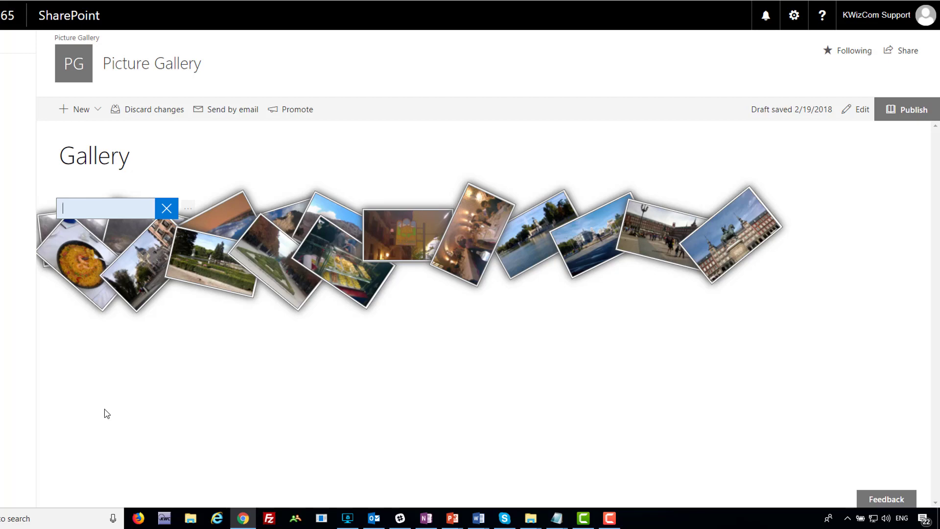
{"action": "type", "text": "mad"}
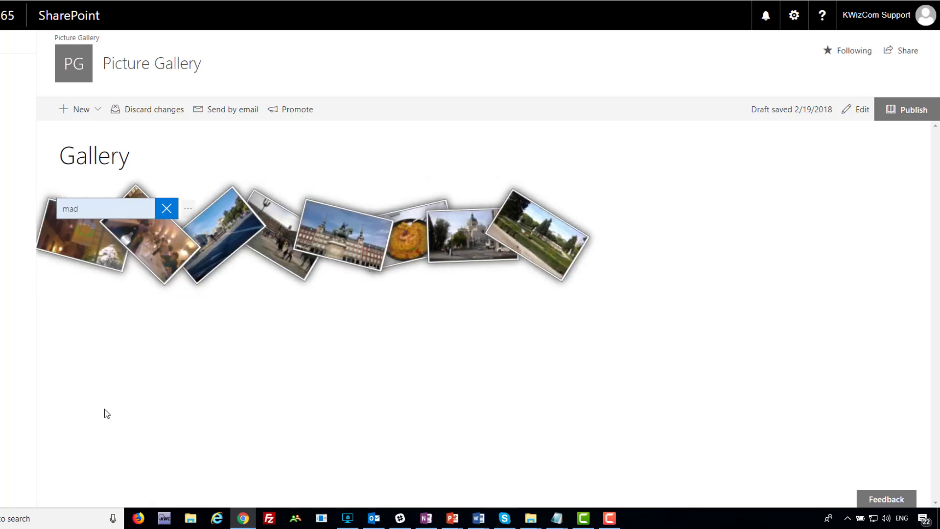
{"action": "type", "text": "rid"}
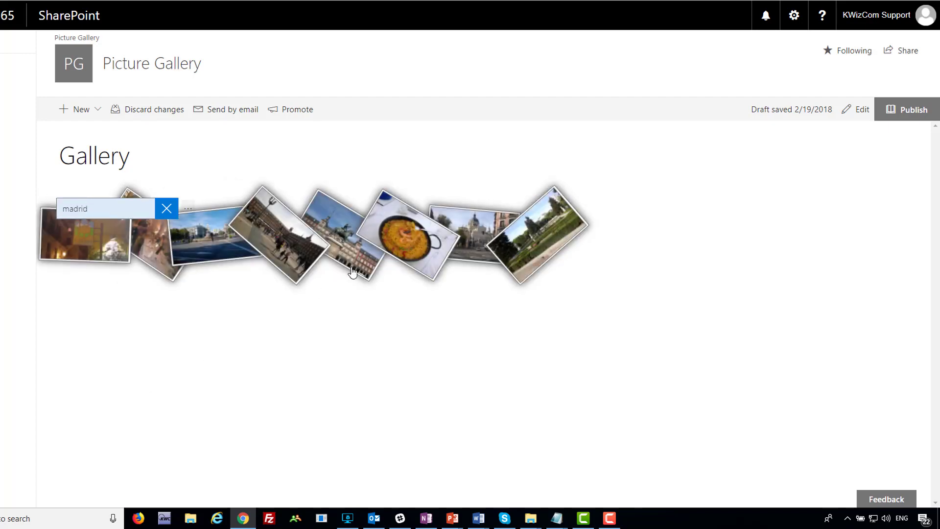
{"action": "left_click", "coordinate": [405, 244]}
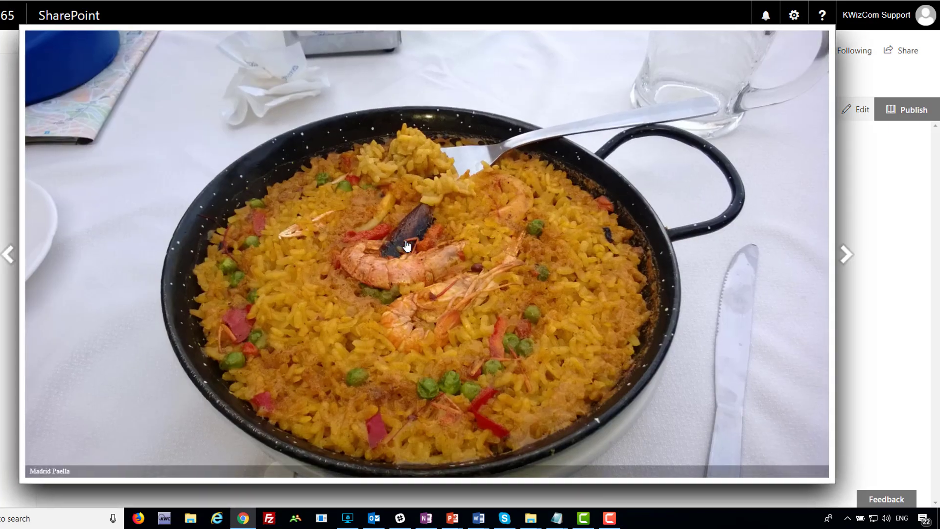
Close the enlarged paella picture and open the gallery web part's template designer from page edit mode
{"action": "left_click", "coordinate": [405, 241]}
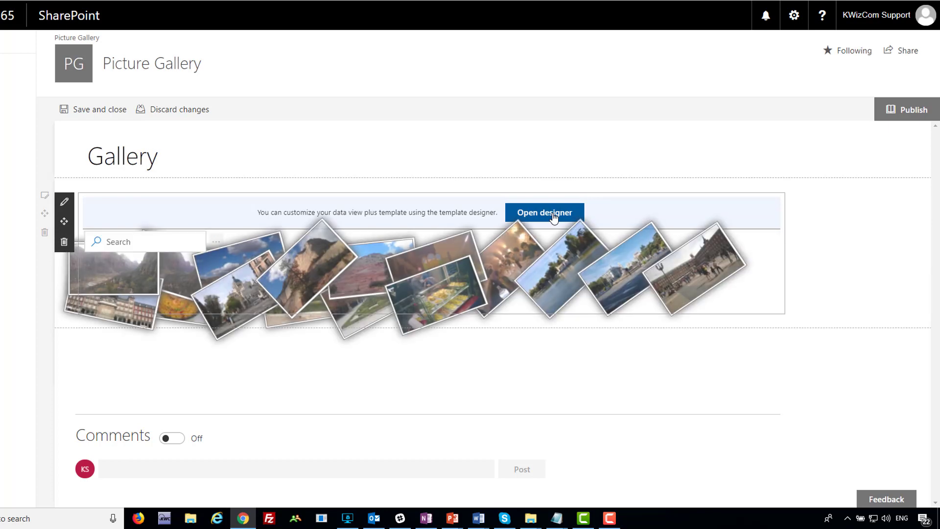
{"action": "left_click", "coordinate": [63, 203]}
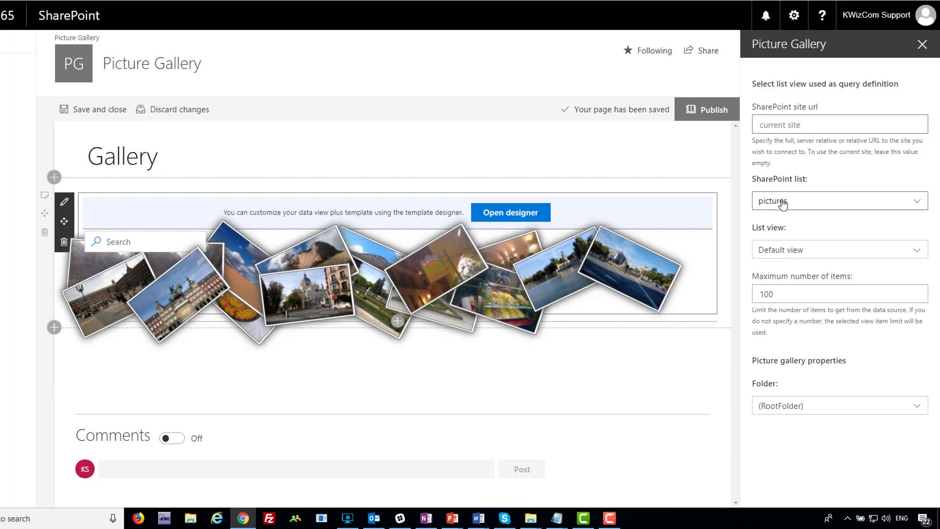
{"action": "left_click", "coordinate": [511, 219]}
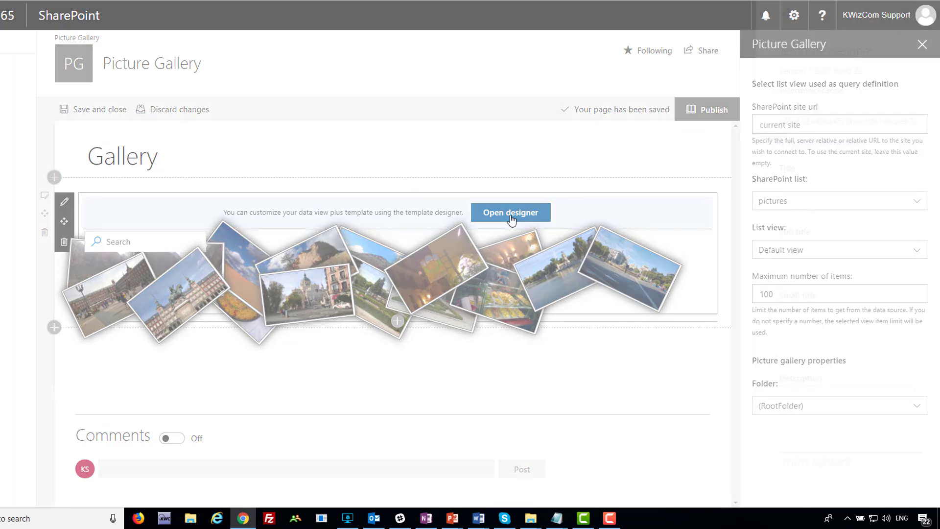
Examine the Filter (pro) configuration used for the gallery's main content
{"action": "scroll", "coordinate": [820, 276], "scroll_direction": "down", "scroll_amount": 3}
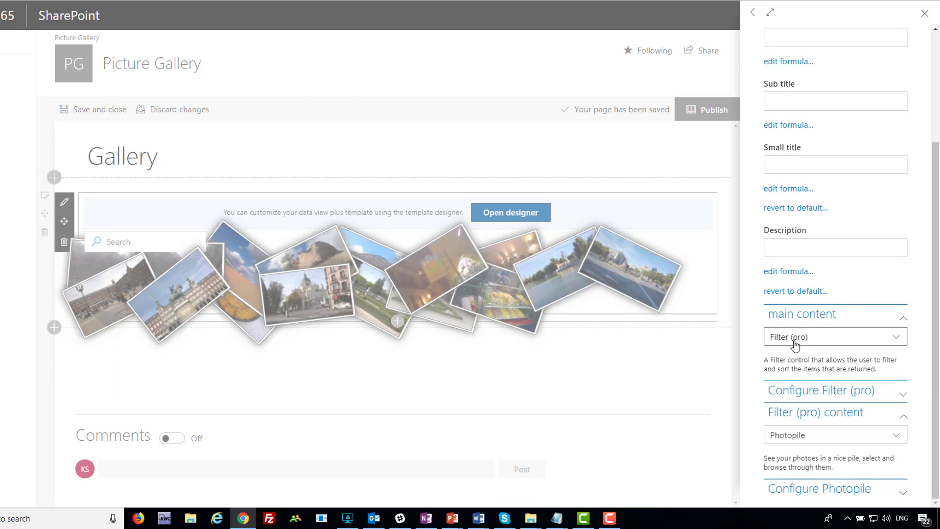
{"action": "left_click", "coordinate": [905, 395]}
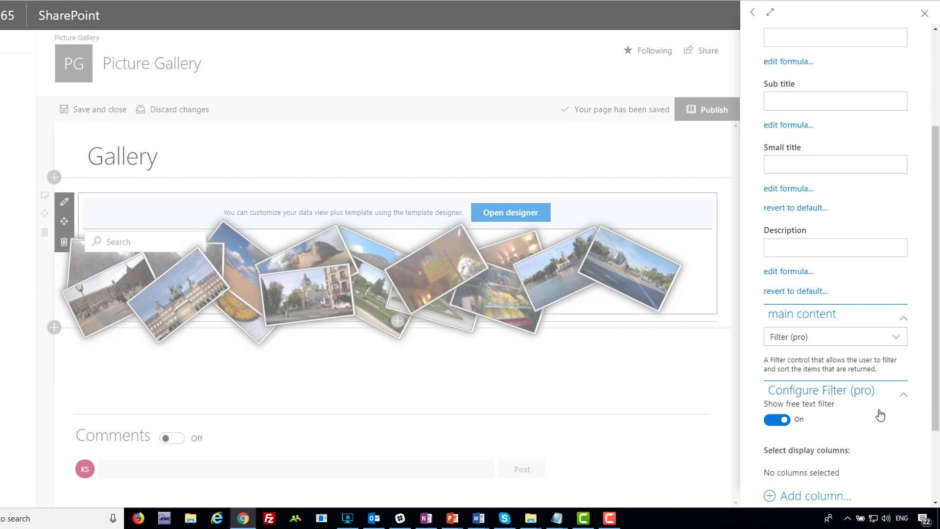
{"action": "left_click", "coordinate": [904, 396]}
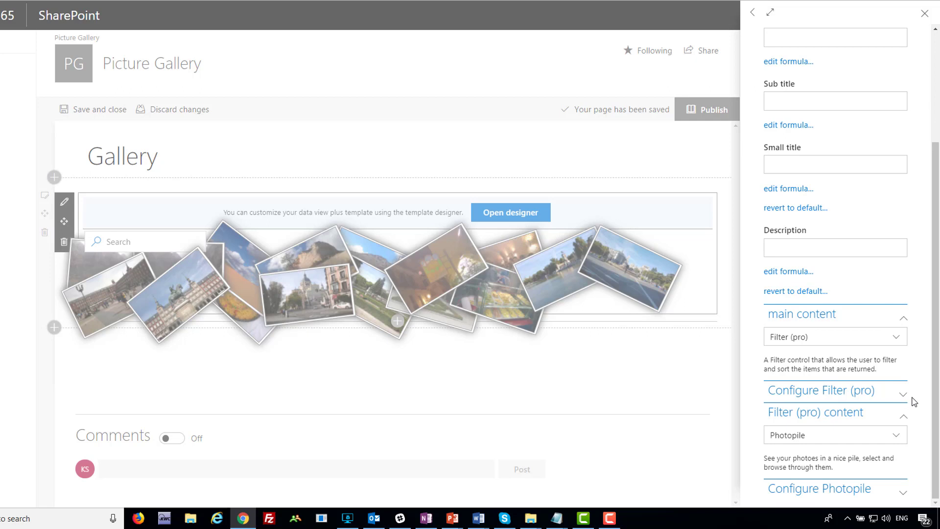
Set the Filter (pro) content control to Camera slideshow, then save and close the Gallery page
{"action": "left_click", "coordinate": [823, 443]}
{"action": "scroll", "coordinate": [879, 467], "scroll_direction": "down", "scroll_amount": 1}
{"action": "scroll", "coordinate": [880, 466], "scroll_direction": "up", "scroll_amount": 1}
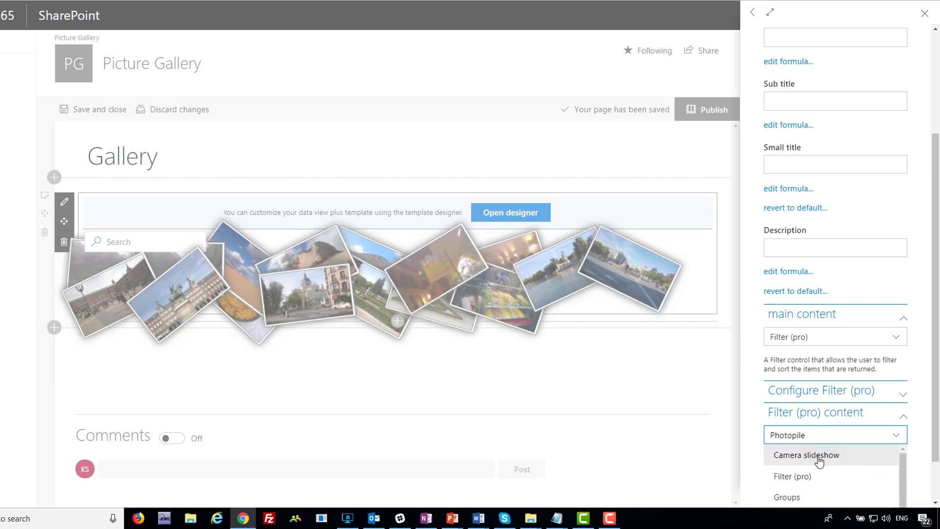
{"action": "scroll", "coordinate": [840, 453], "scroll_direction": "down", "scroll_amount": 3}
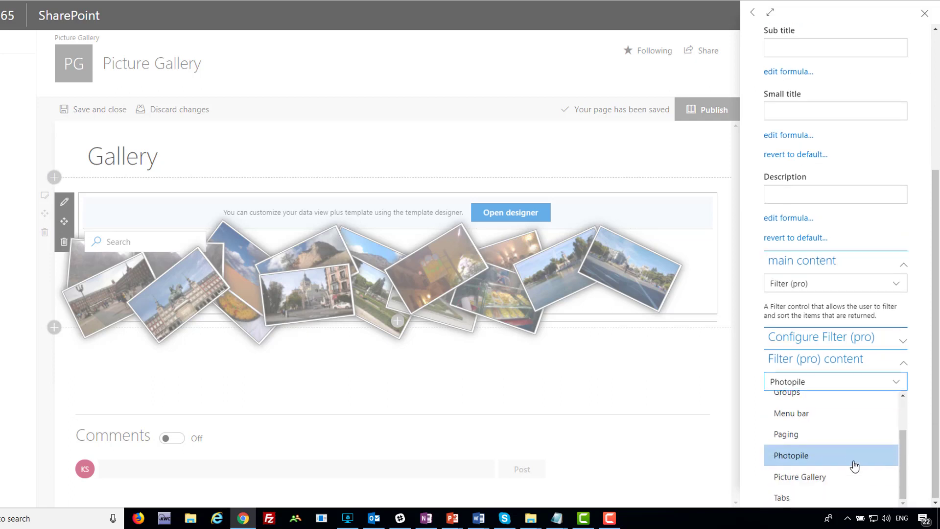
{"action": "scroll", "coordinate": [852, 467], "scroll_direction": "up", "scroll_amount": 1}
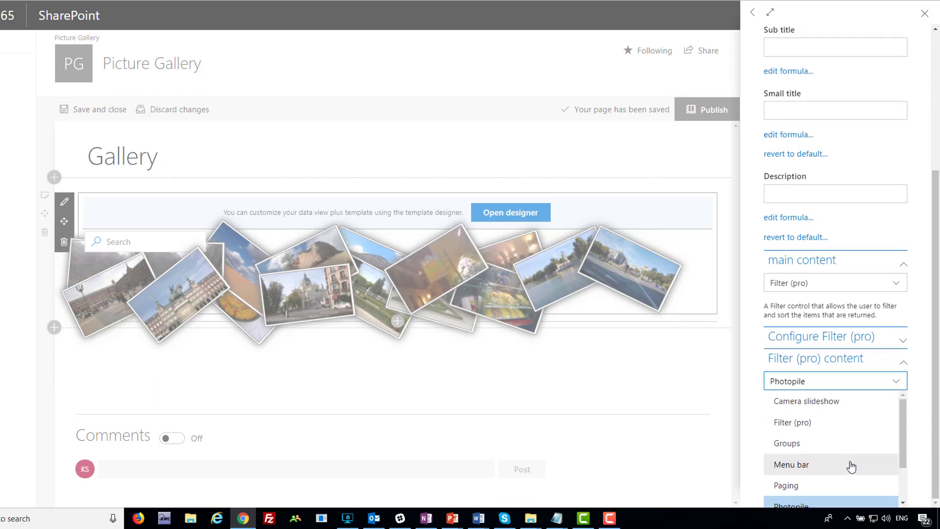
{"action": "scroll", "coordinate": [852, 470], "scroll_direction": "up", "scroll_amount": 3}
{"action": "scroll", "coordinate": [845, 472], "scroll_direction": "down", "scroll_amount": 2}
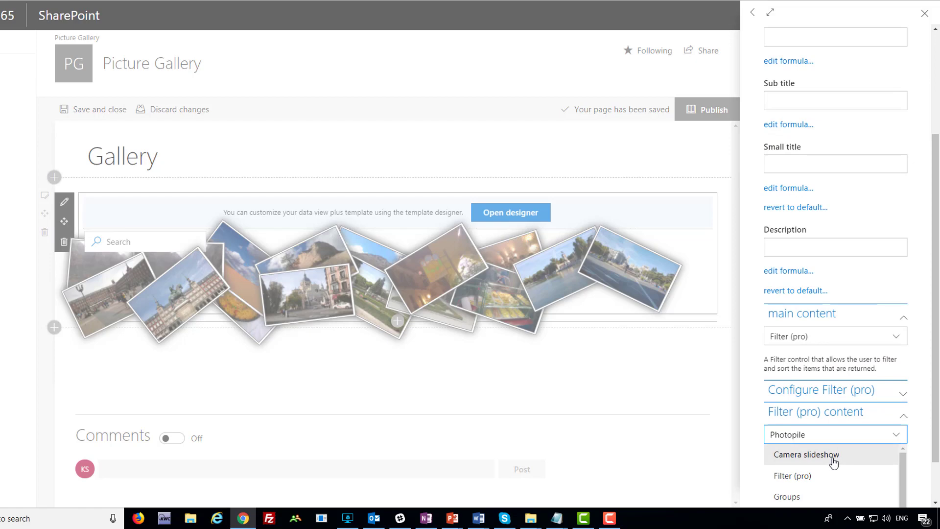
{"action": "left_click", "coordinate": [834, 455]}
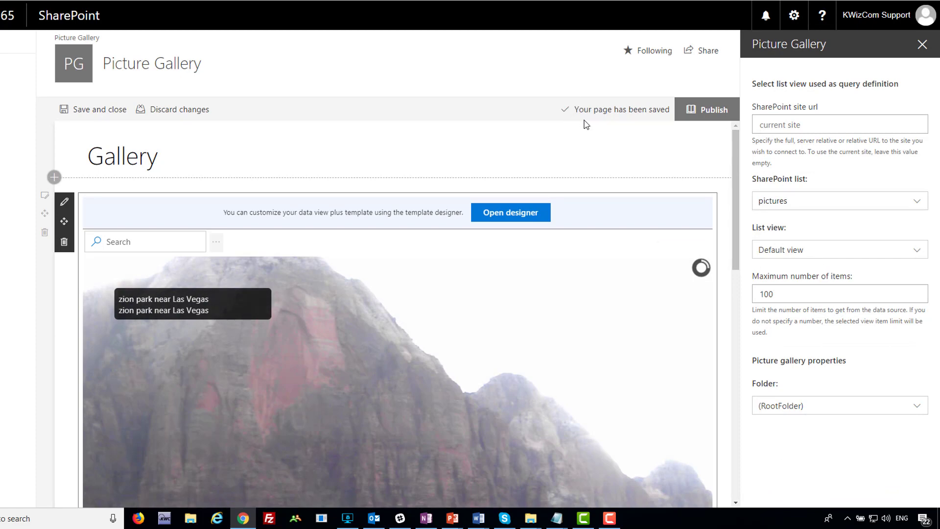
{"action": "left_click", "coordinate": [107, 109]}
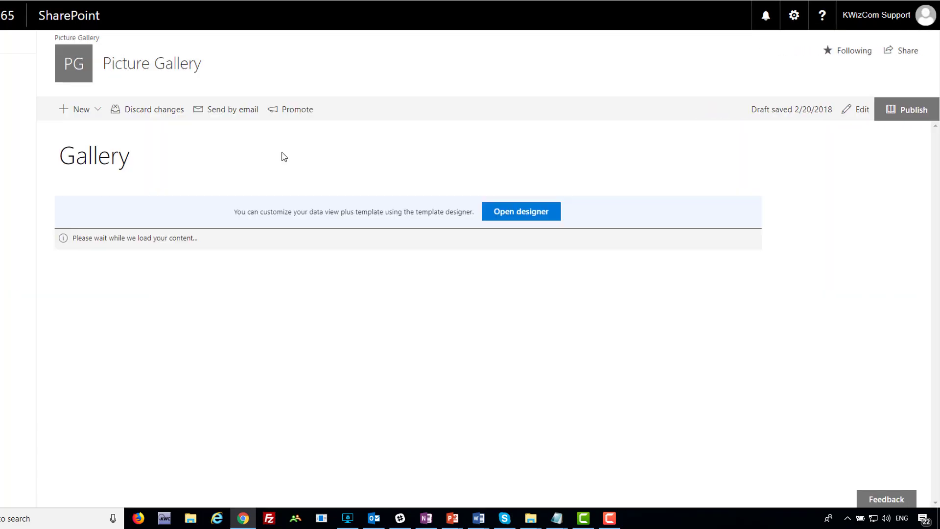
View the Gallery page full screen and look over the slideshow, its captions and its thumbnail strip
{"action": "key", "text": "F11"}
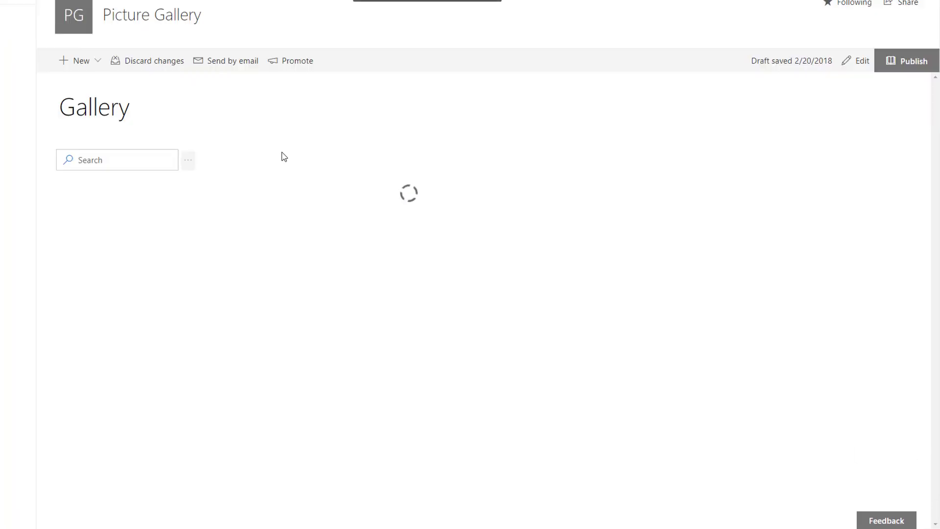
{"action": "scroll", "coordinate": [718, 206], "scroll_direction": "down", "scroll_amount": 3}
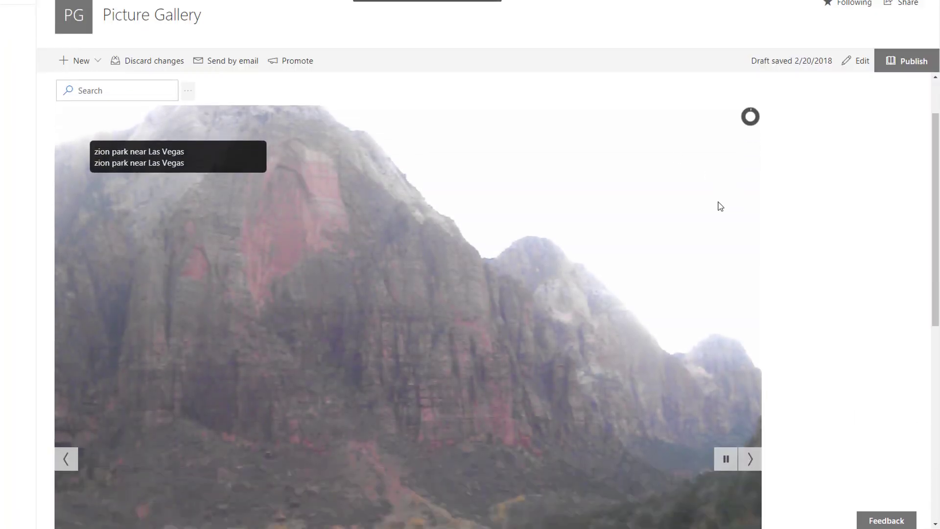
{"action": "scroll", "coordinate": [803, 257], "scroll_direction": "down", "scroll_amount": 5}
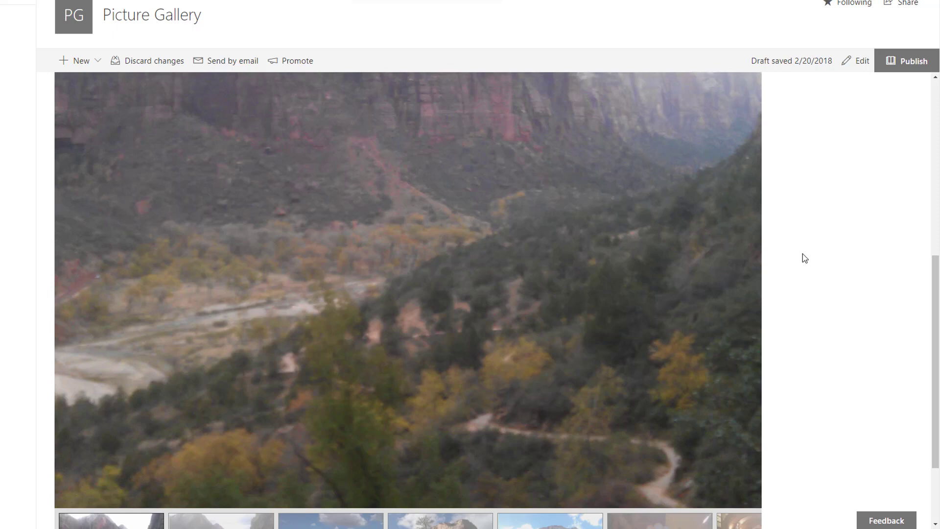
{"action": "scroll", "coordinate": [804, 258], "scroll_direction": "up", "scroll_amount": 2}
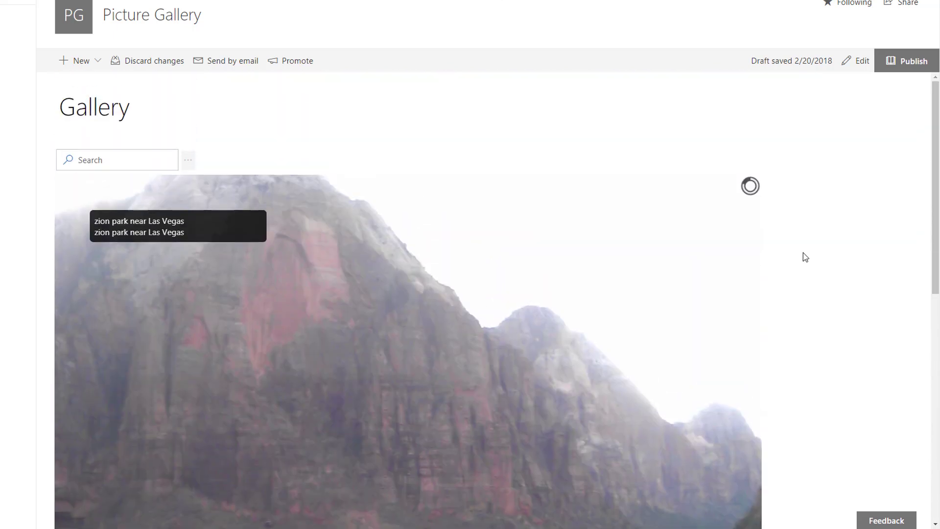
{"action": "scroll", "coordinate": [803, 252], "scroll_direction": "down", "scroll_amount": 4}
{"action": "scroll", "coordinate": [807, 256], "scroll_direction": "down", "scroll_amount": 3}
{"action": "scroll", "coordinate": [809, 256], "scroll_direction": "down", "scroll_amount": 2}
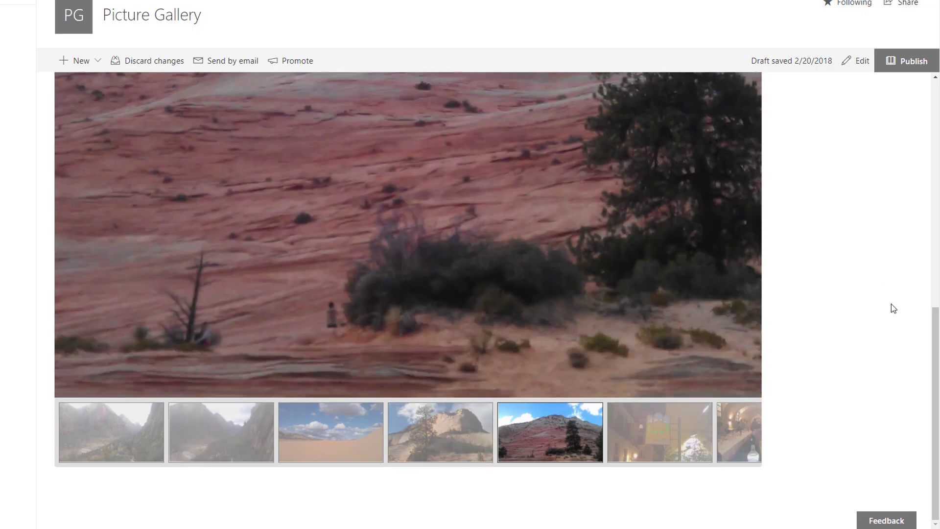
{"action": "scroll", "coordinate": [891, 304], "scroll_direction": "up", "scroll_amount": 7}
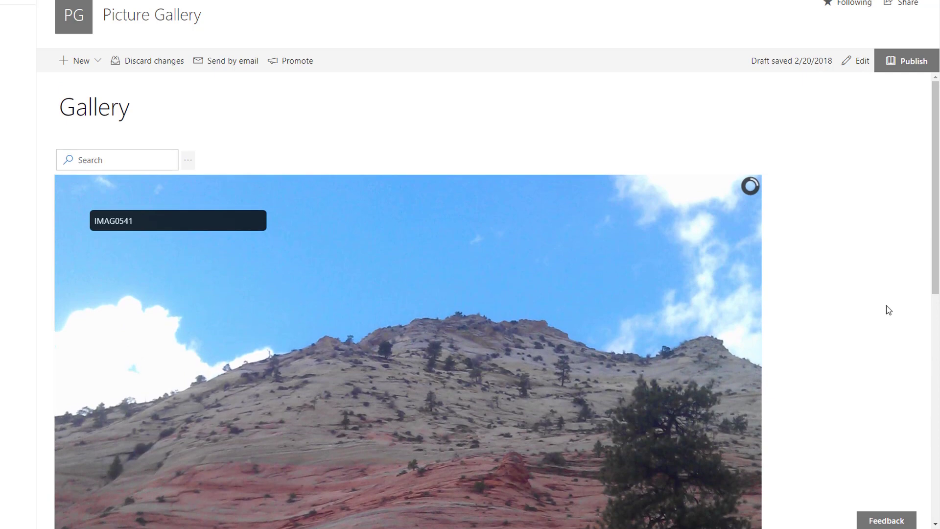
Reopen the Gallery page's template designer and examine the Camera slideshow's height and transition effect options
{"action": "left_click", "coordinate": [857, 61]}
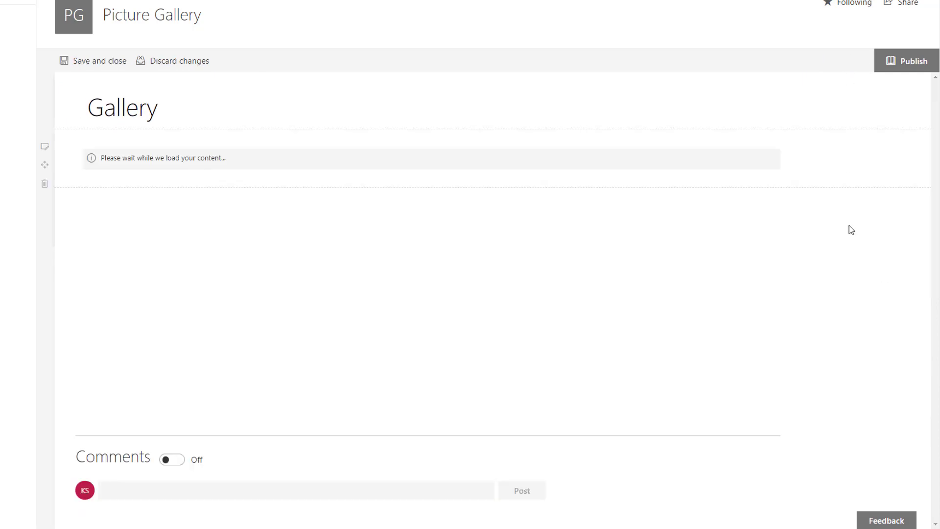
{"action": "left_click", "coordinate": [558, 177]}
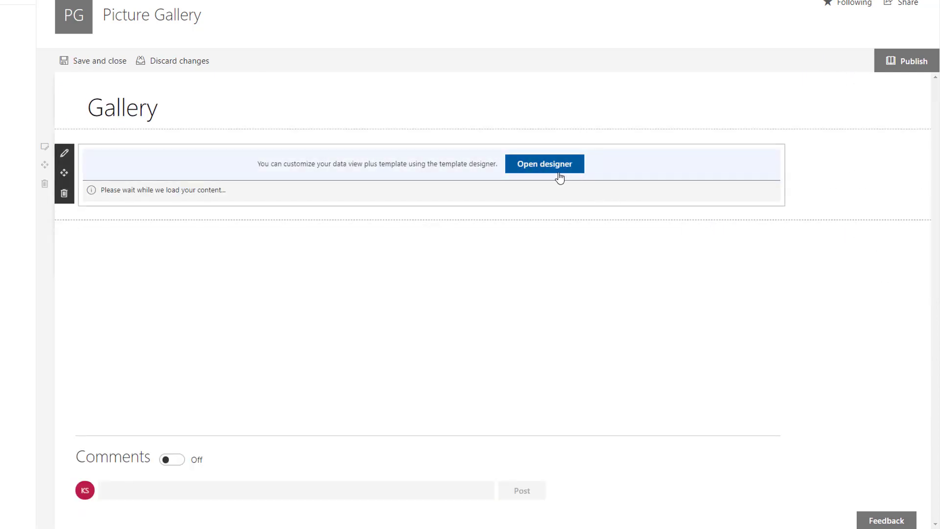
{"action": "scroll", "coordinate": [869, 353], "scroll_direction": "down", "scroll_amount": 2}
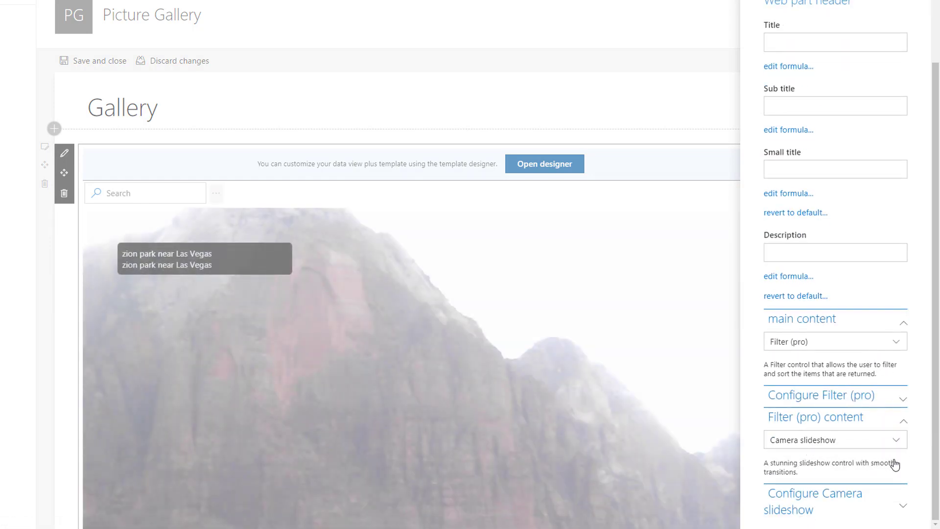
{"action": "left_click", "coordinate": [903, 507]}
{"action": "scroll", "coordinate": [898, 450], "scroll_direction": "down", "scroll_amount": 6}
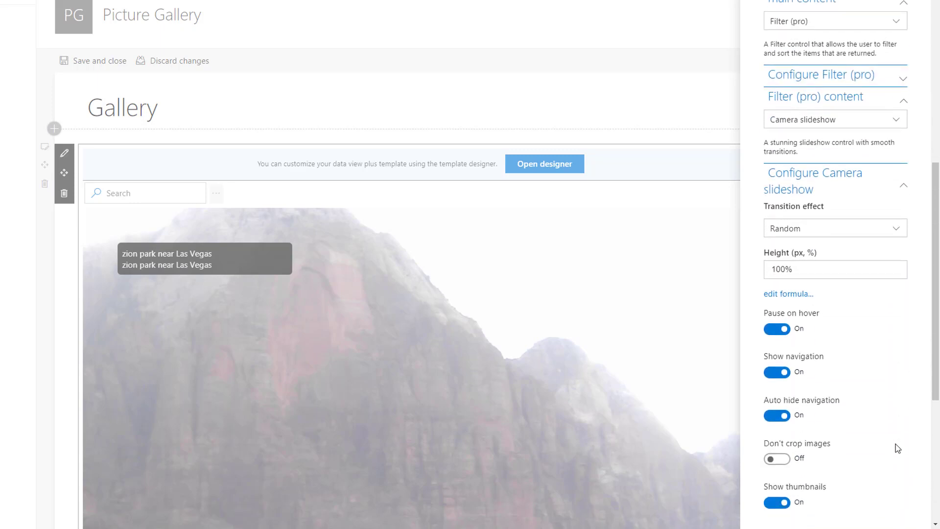
{"action": "left_click", "coordinate": [793, 270]}
{"action": "left_click_drag", "start_coordinate": [801, 269], "coordinate": [765, 271]}
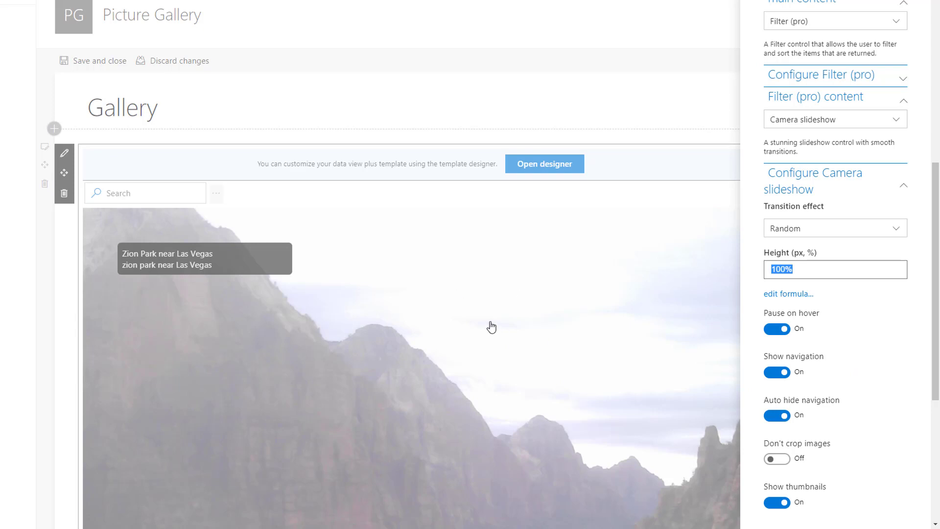
{"action": "left_click", "coordinate": [870, 230]}
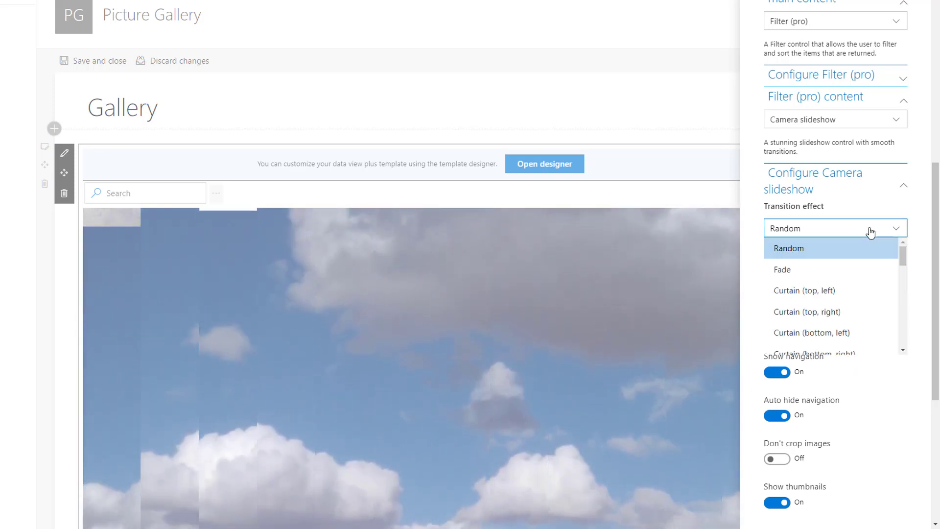
{"action": "left_click", "coordinate": [870, 230]}
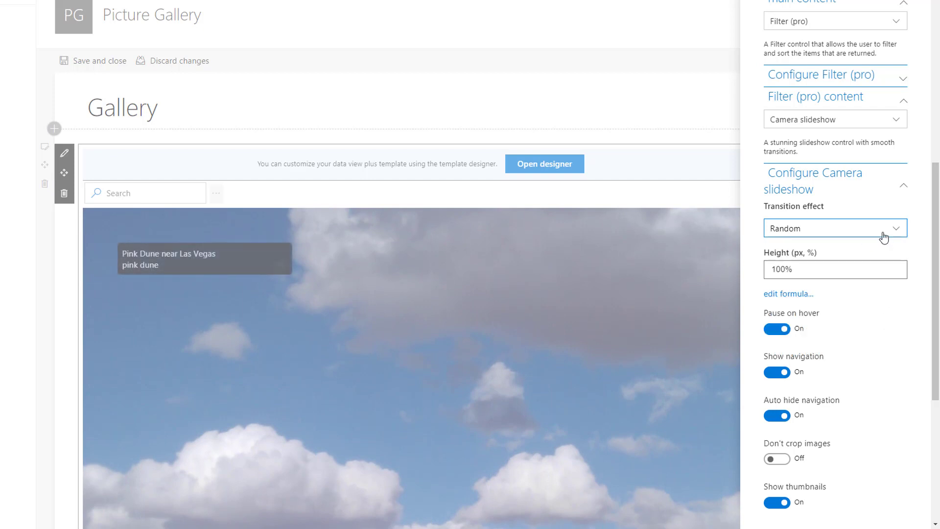
Set the Filter (pro) content control back to Photopile, close the designer and save the Gallery page
{"action": "left_click", "coordinate": [876, 128]}
{"action": "scroll", "coordinate": [884, 195], "scroll_direction": "up", "scroll_amount": 3}
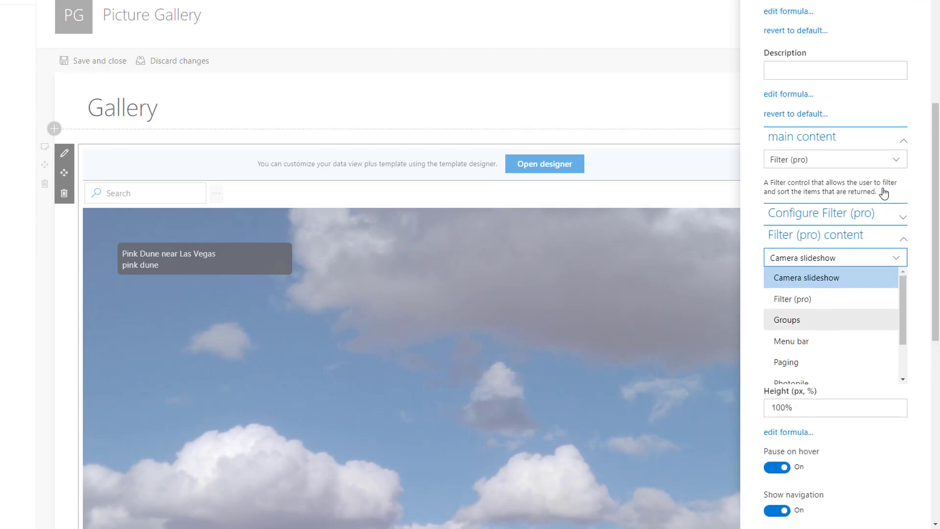
{"action": "scroll", "coordinate": [873, 352], "scroll_direction": "down", "scroll_amount": 4}
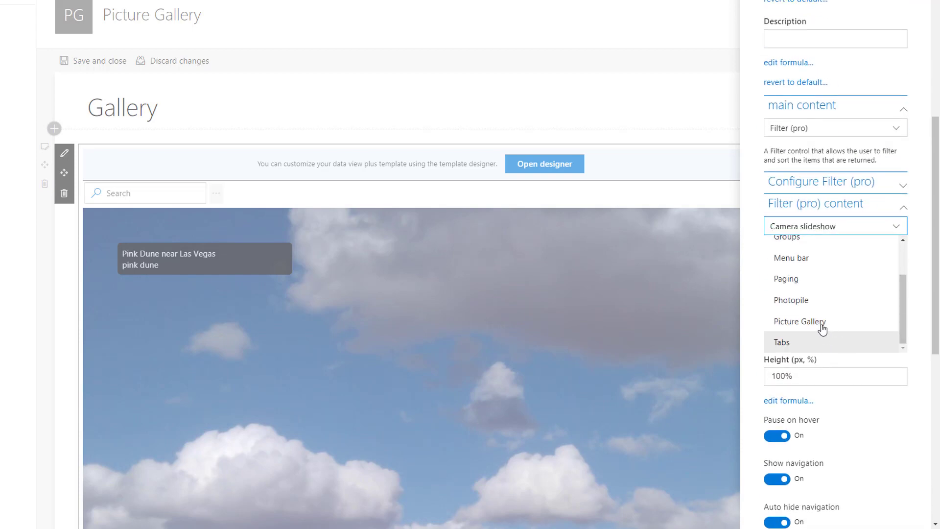
{"action": "left_click", "coordinate": [814, 302]}
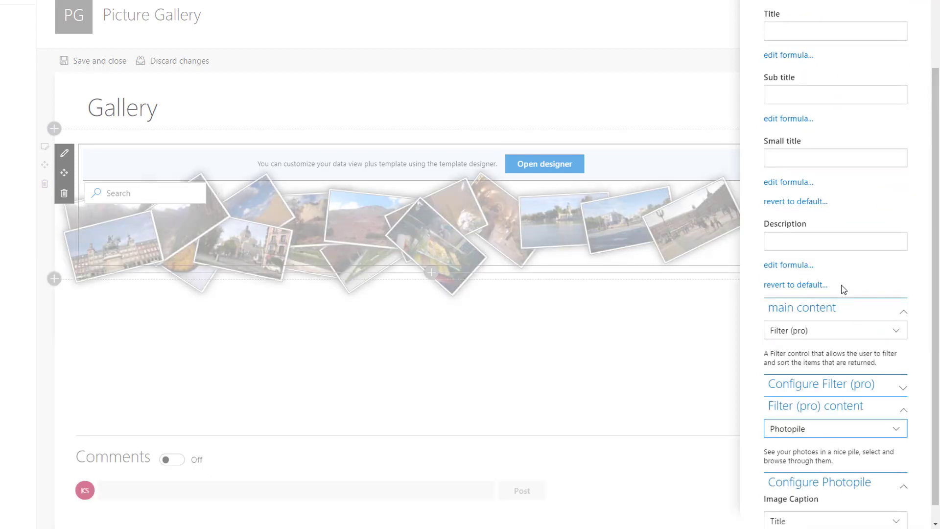
{"action": "left_click", "coordinate": [662, 107]}
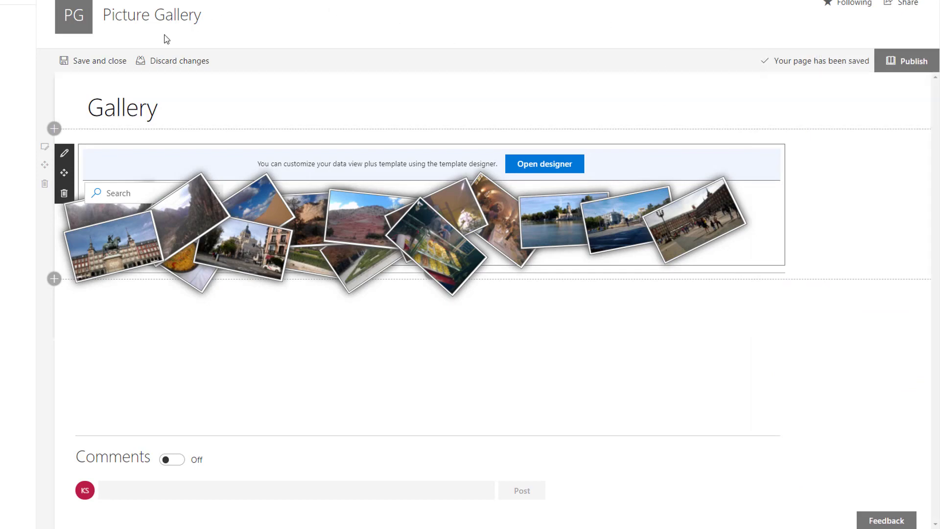
{"action": "left_click", "coordinate": [91, 60]}
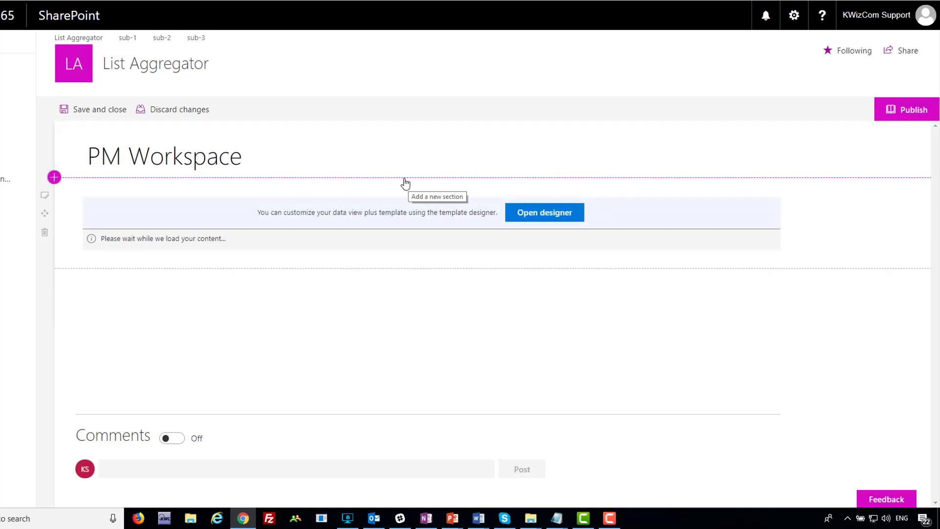
Review the List aggregator web part's properties on the PM Workspace page and open the "project sites" data source configuration
{"action": "left_click", "coordinate": [64, 202]}
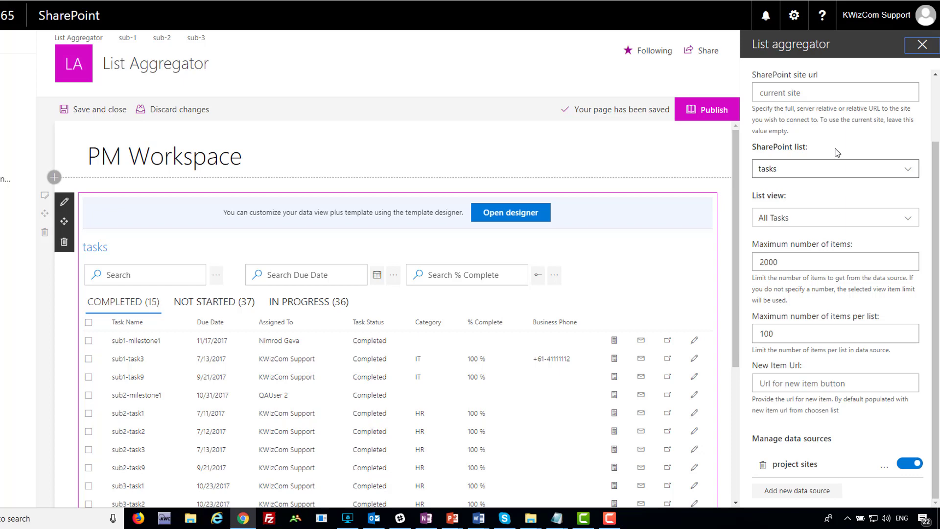
{"action": "scroll", "coordinate": [838, 152], "scroll_direction": "up", "scroll_amount": 2}
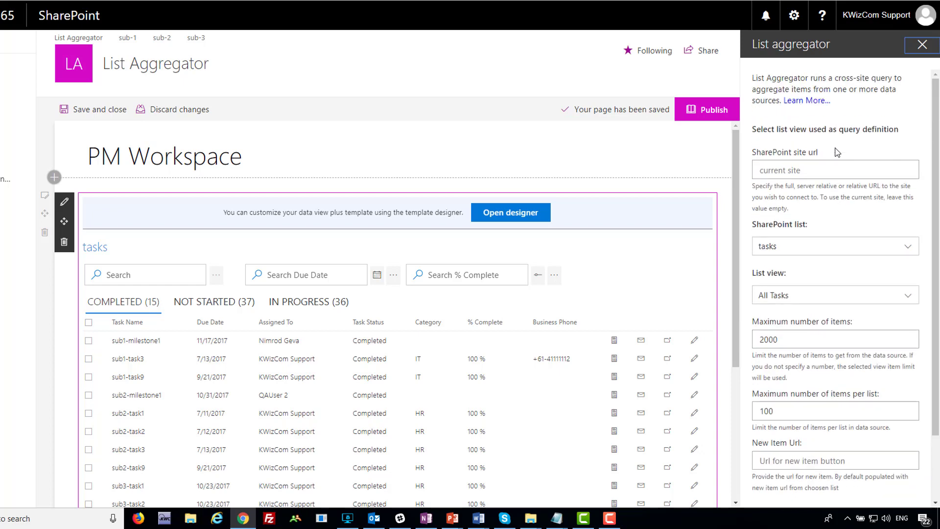
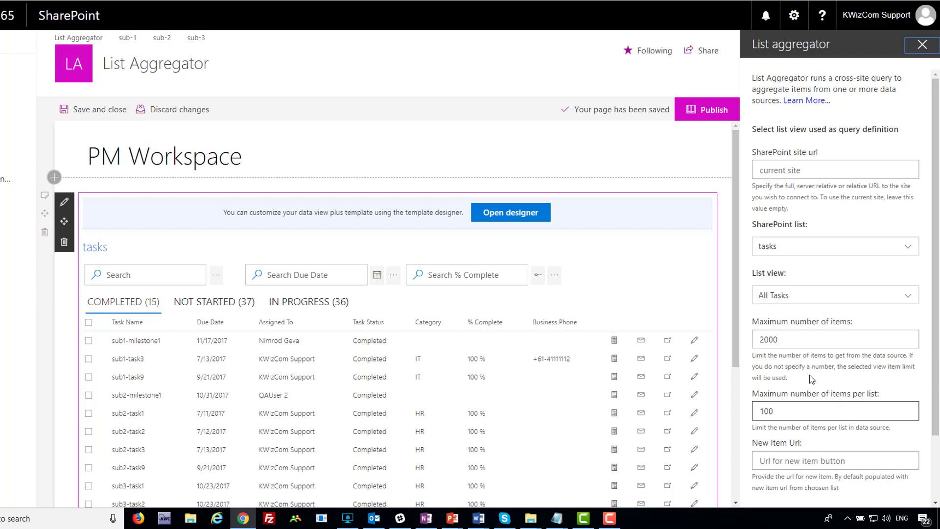
{"action": "scroll", "coordinate": [854, 350], "scroll_direction": "down", "scroll_amount": 2}
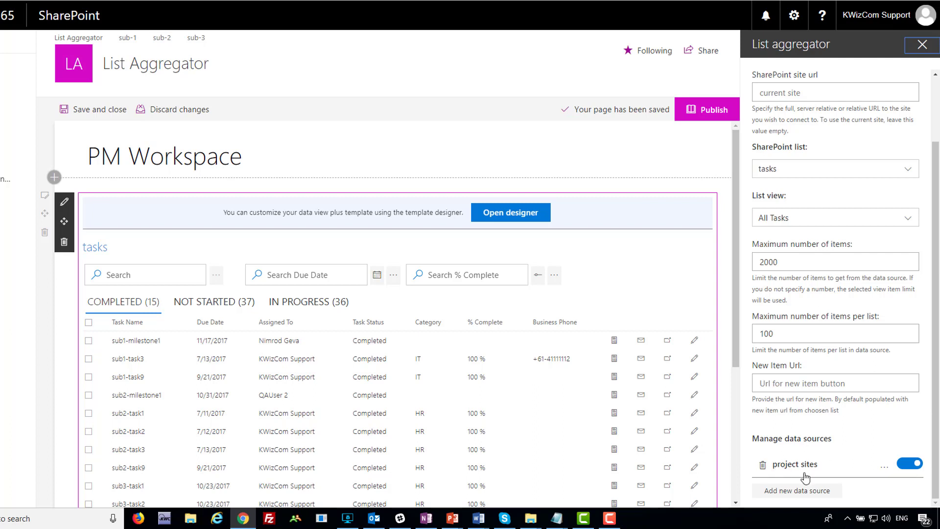
{"action": "left_click", "coordinate": [886, 469]}
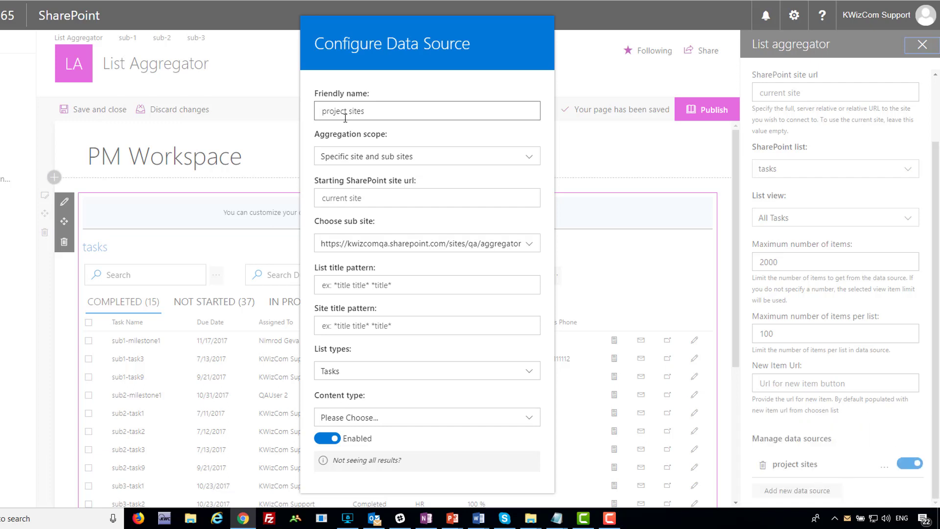
Examine the aggregation scope, list type and content type options of the "project sites" data source and close its configuration
{"action": "left_click", "coordinate": [530, 159]}
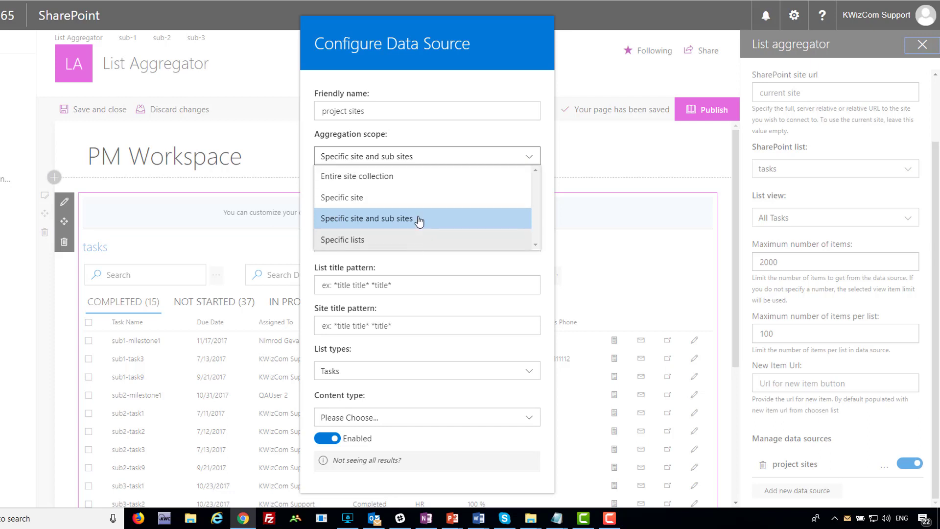
{"action": "left_click", "coordinate": [480, 55]}
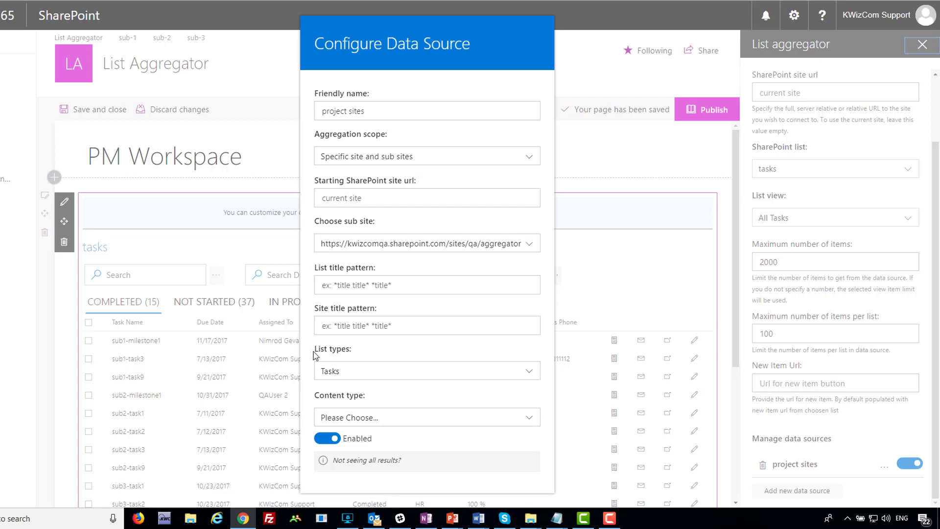
{"action": "left_click", "coordinate": [353, 379]}
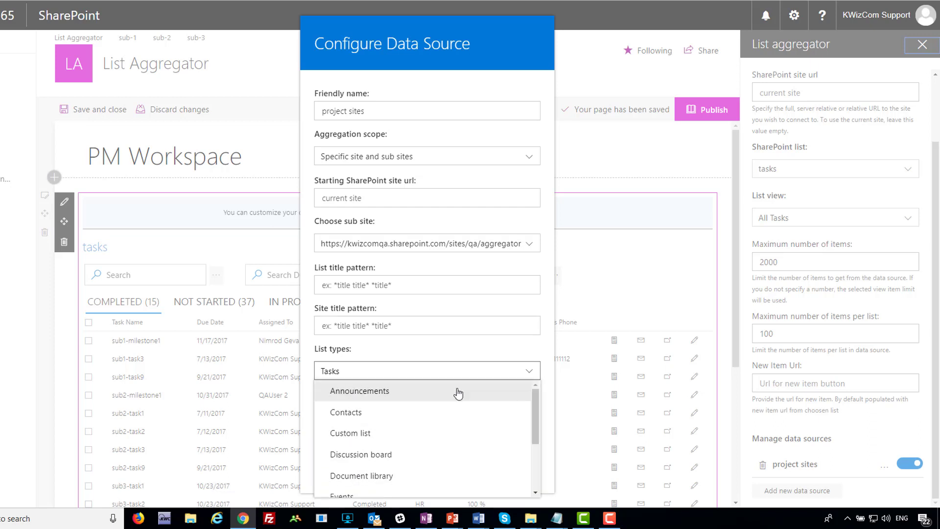
{"action": "left_click", "coordinate": [461, 349]}
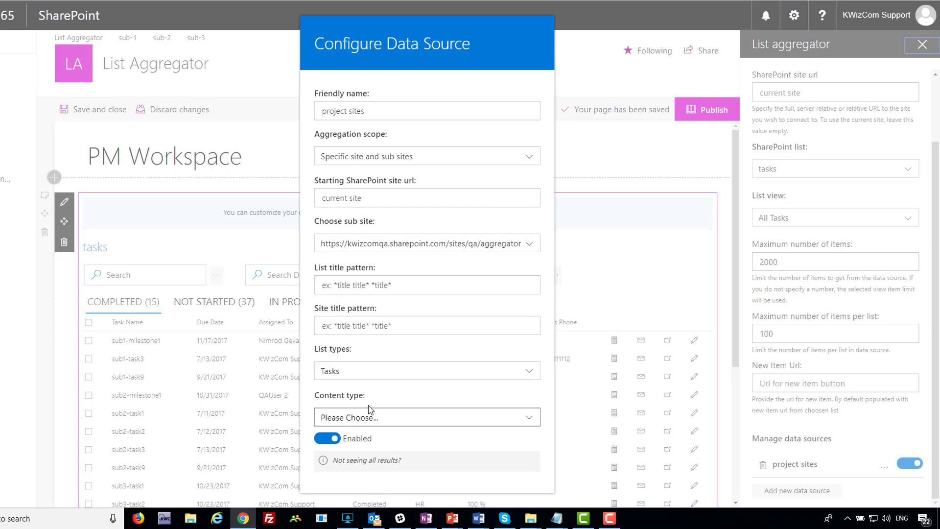
{"action": "left_click", "coordinate": [380, 420]}
{"action": "left_click", "coordinate": [379, 420]}
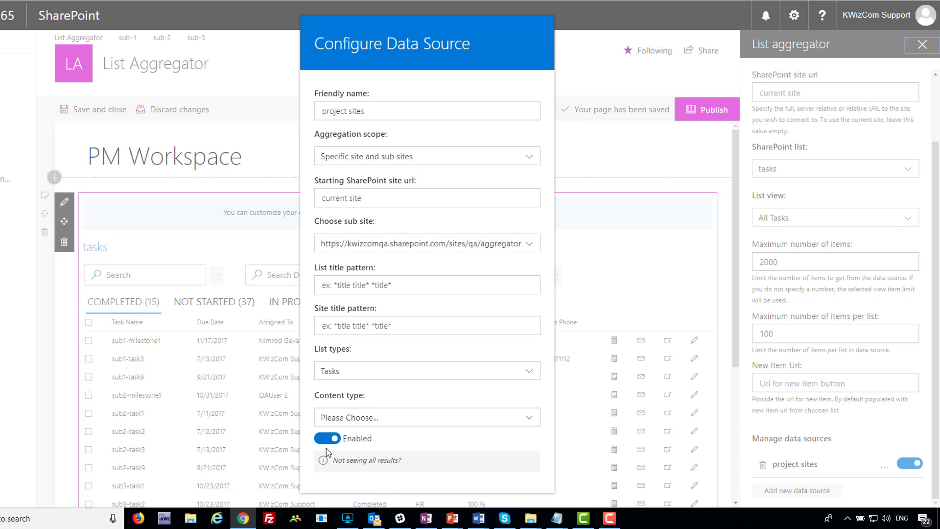
{"action": "left_click", "coordinate": [597, 149]}
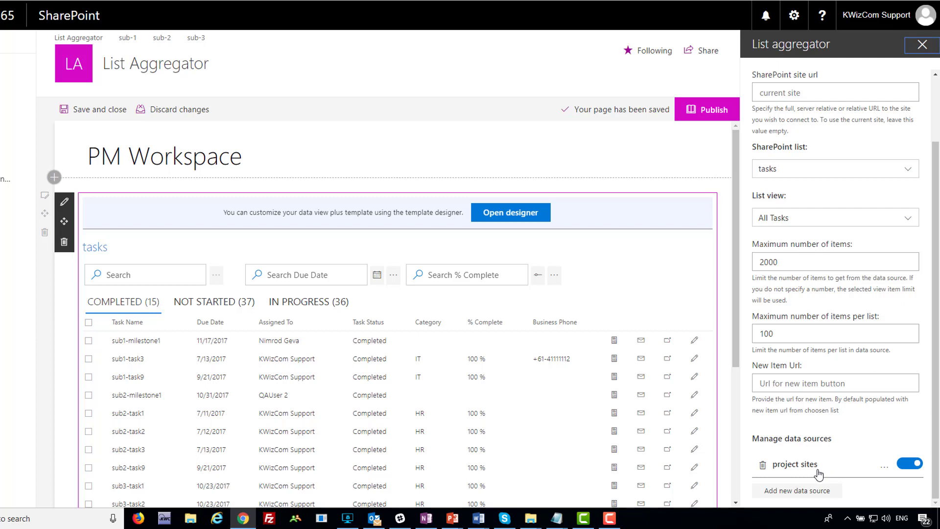
Close the List aggregator properties and look over the completed tasks on the PM Workspace page
{"action": "left_click", "coordinate": [655, 164]}
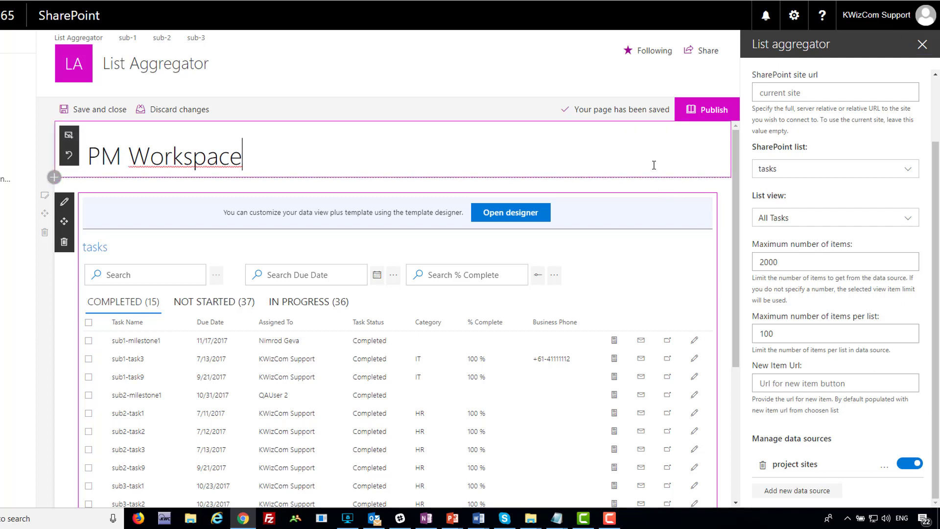
{"action": "left_click", "coordinate": [920, 46]}
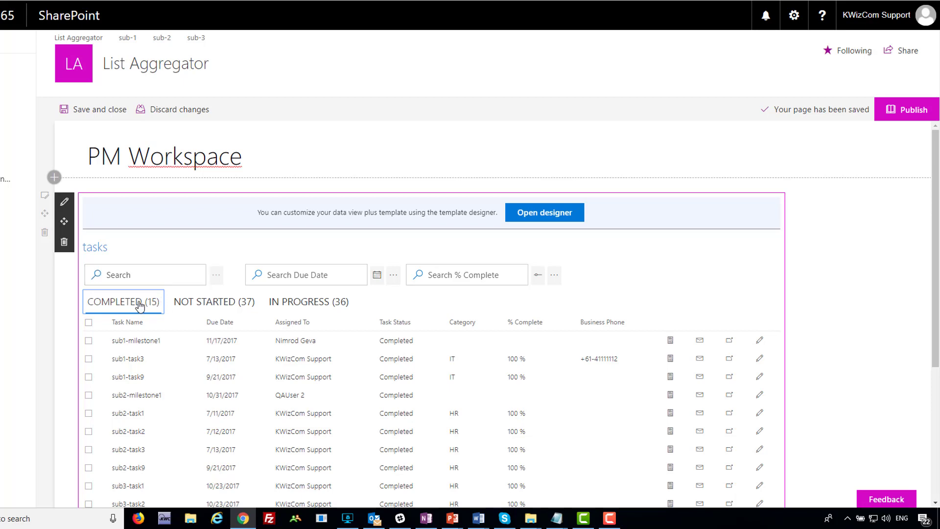
{"action": "scroll", "coordinate": [407, 311], "scroll_direction": "down", "scroll_amount": 3}
{"action": "scroll", "coordinate": [408, 311], "scroll_direction": "down", "scroll_amount": 1}
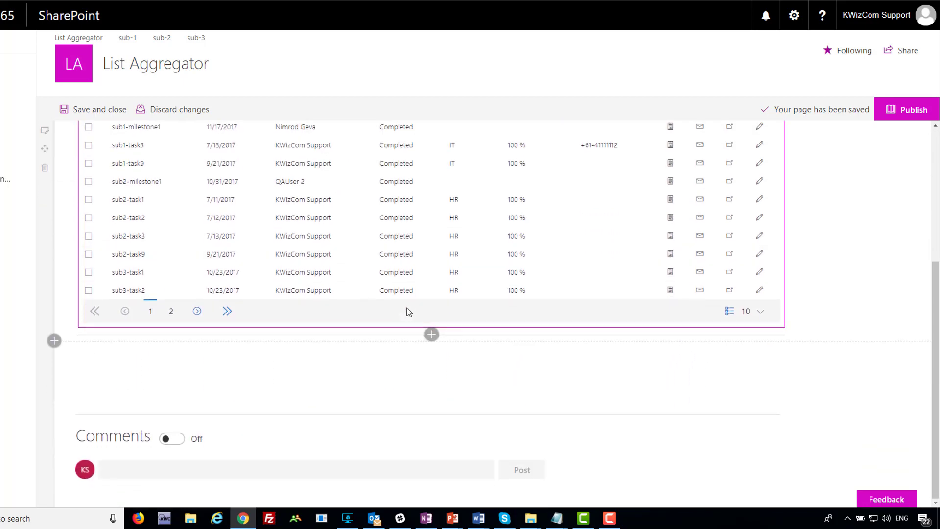
{"action": "scroll", "coordinate": [407, 311], "scroll_direction": "up", "scroll_amount": 4}
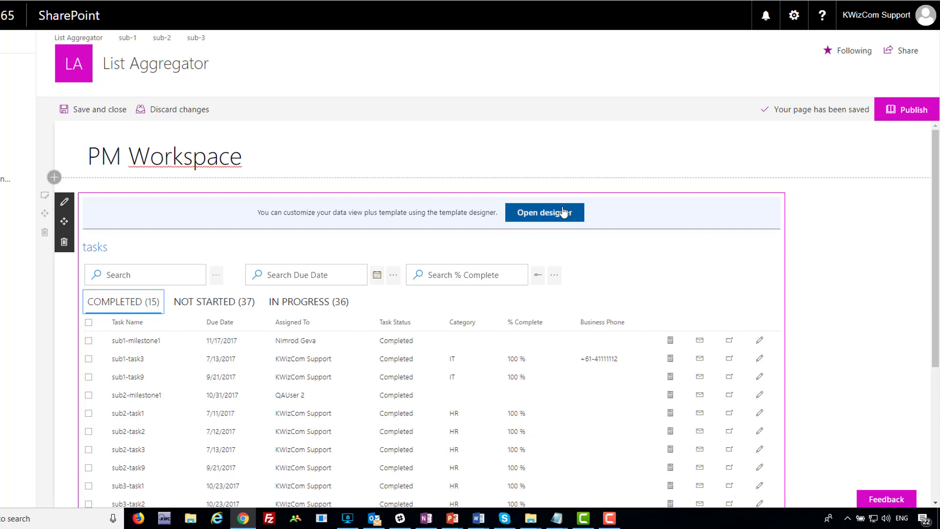
Review the "project sites" data source configuration again from the List aggregator properties, close it and switch to PowerPoint
{"action": "left_click", "coordinate": [67, 206]}
{"action": "scroll", "coordinate": [874, 343], "scroll_direction": "down", "scroll_amount": 2}
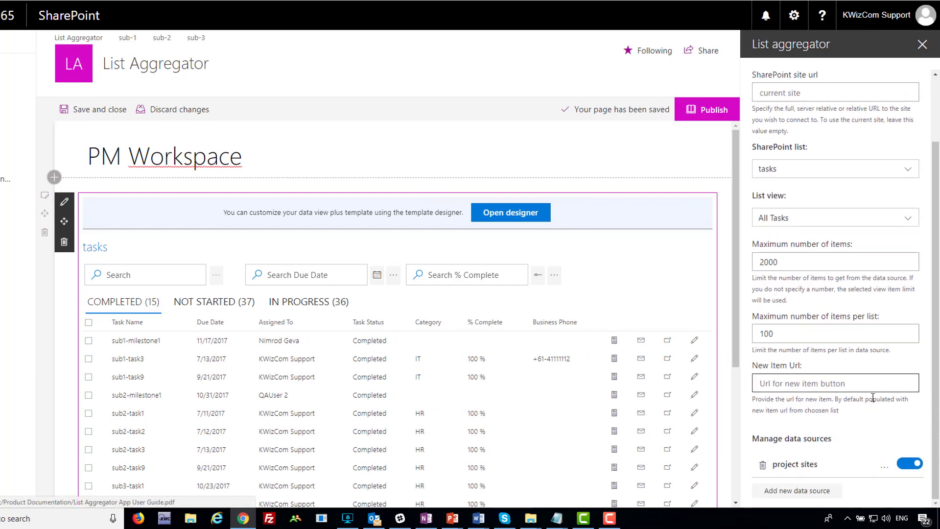
{"action": "left_click", "coordinate": [884, 466]}
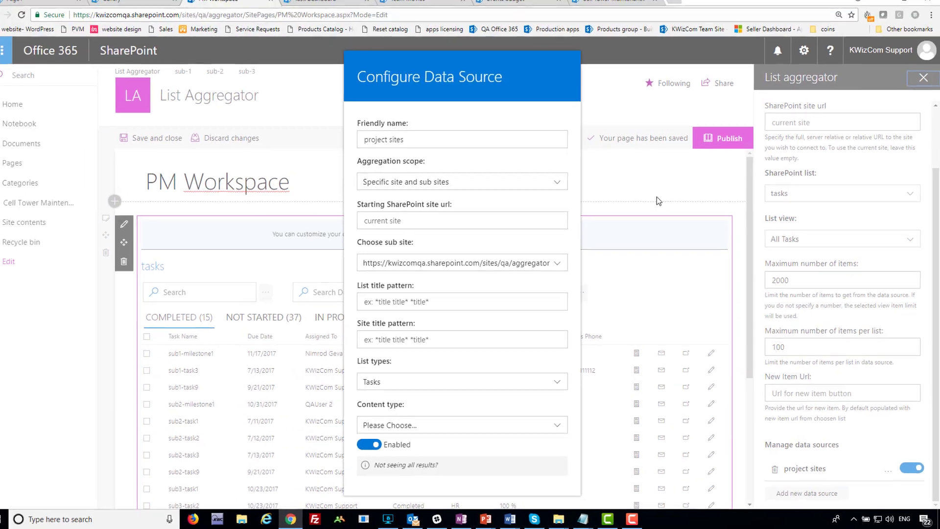
{"action": "left_click", "coordinate": [637, 176]}
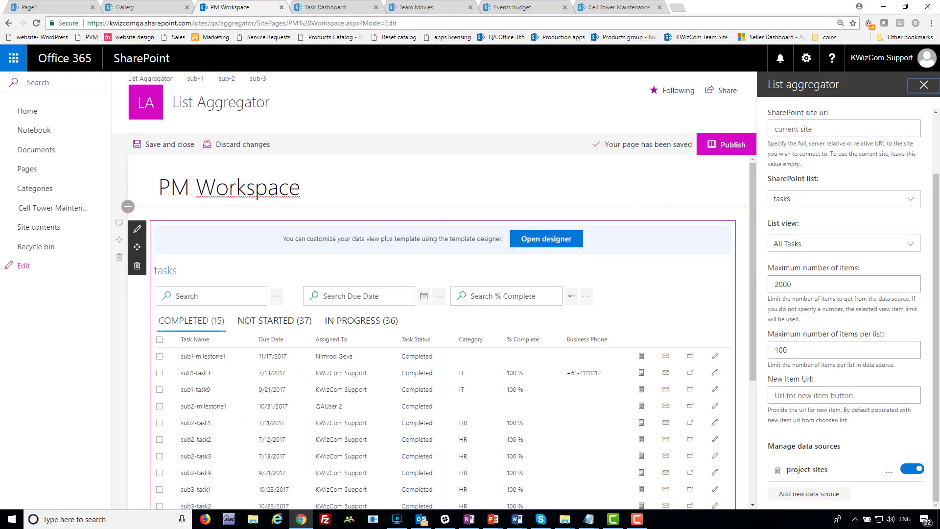
{"action": "key", "text": "alt+Tab"}
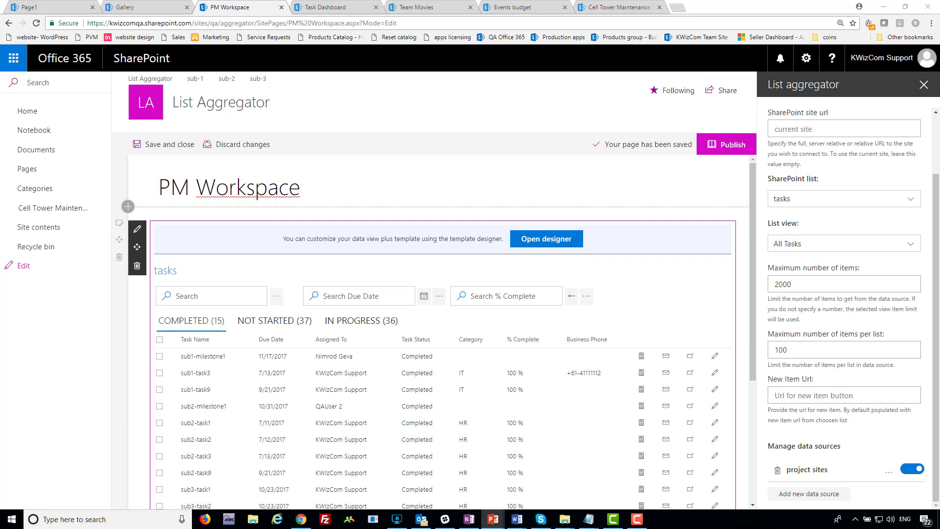
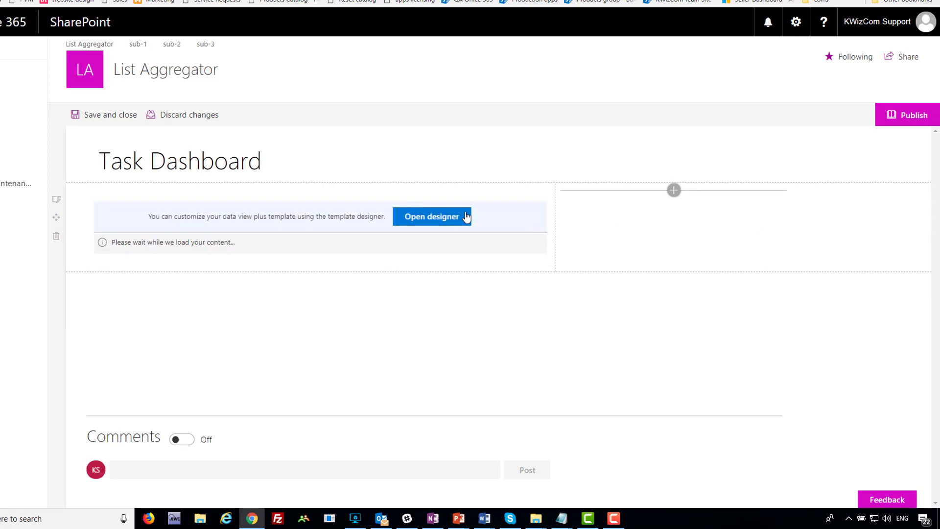
Open the template designer of the Task Dashboard's tasks web part and examine the List control's item click and Title settings
{"action": "left_click", "coordinate": [443, 224]}
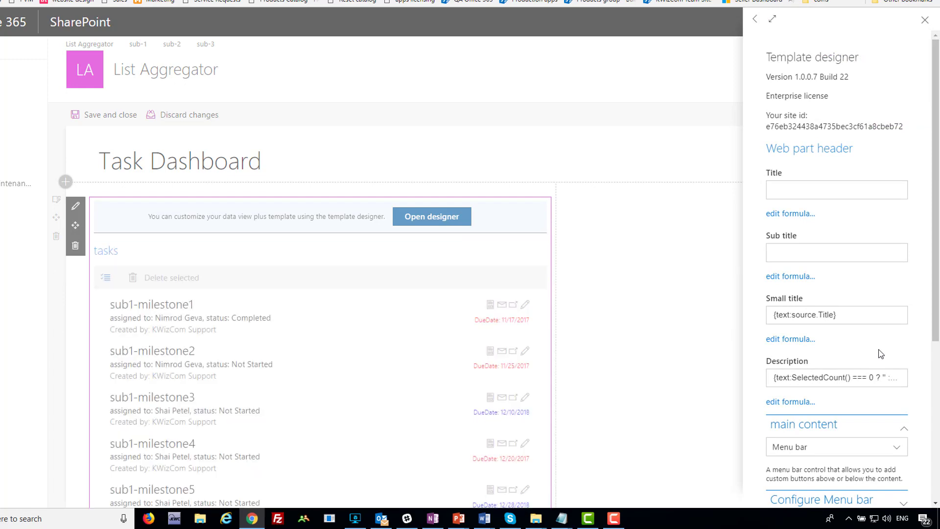
{"action": "scroll", "coordinate": [877, 355], "scroll_direction": "down", "scroll_amount": 5}
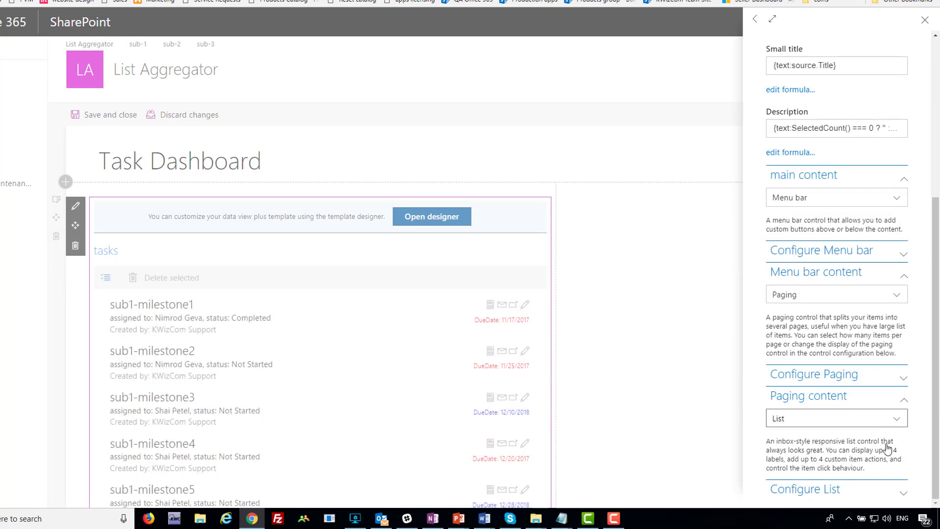
{"action": "left_click", "coordinate": [904, 493]}
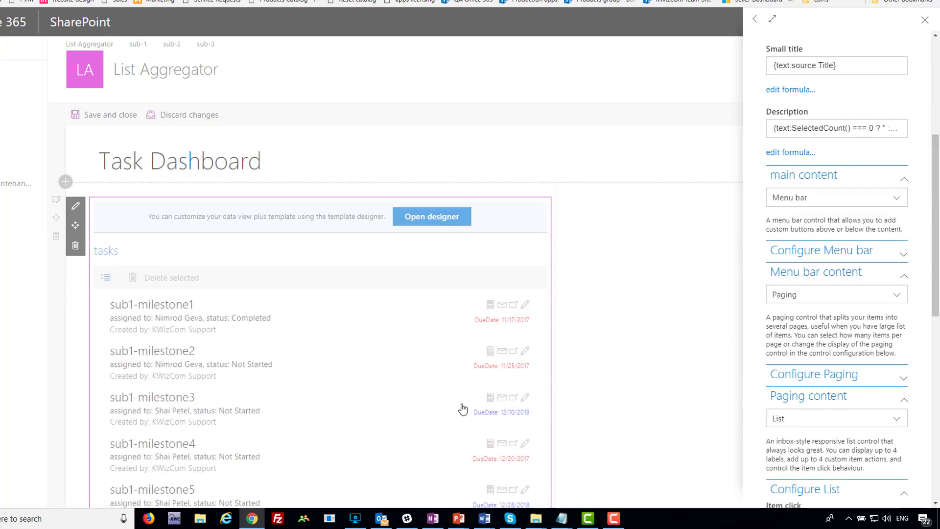
{"action": "scroll", "coordinate": [897, 386], "scroll_direction": "down", "scroll_amount": 1}
{"action": "scroll", "coordinate": [896, 384], "scroll_direction": "down", "scroll_amount": 7}
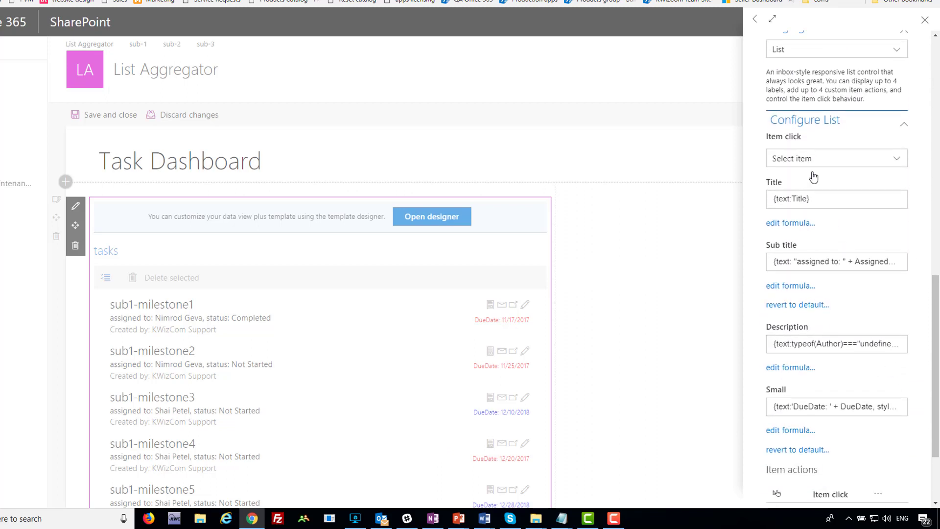
{"action": "left_click_drag", "start_coordinate": [814, 204], "coordinate": [771, 199]}
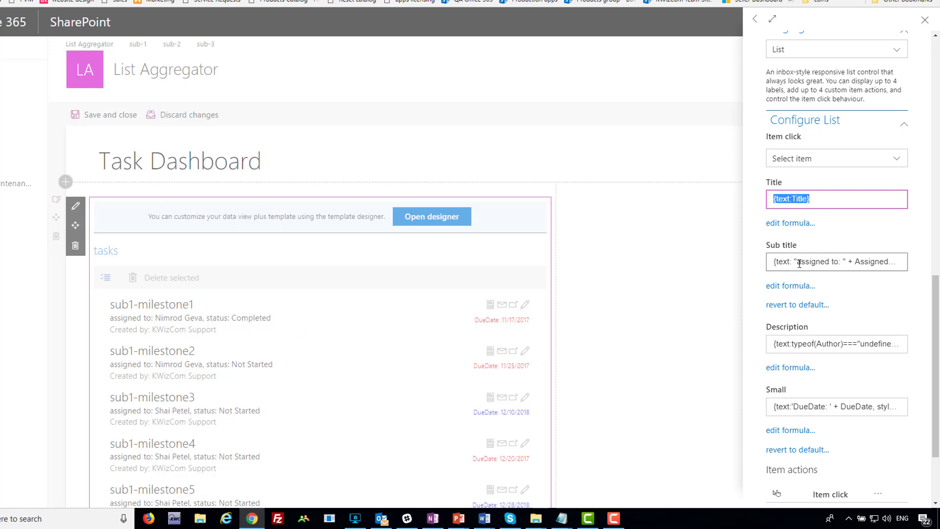
Examine the List control's Sub title formula, including its text binding and status label, and close the formula editor
{"action": "left_click", "coordinate": [790, 286]}
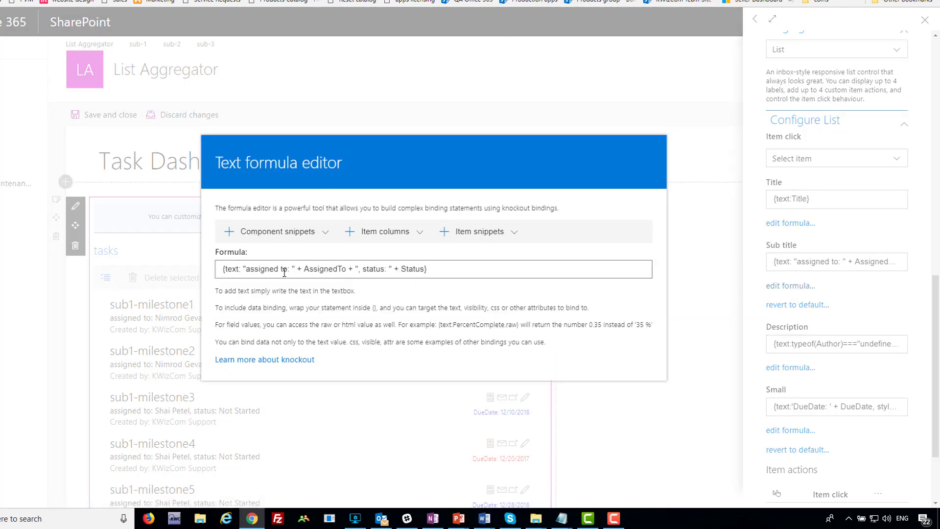
{"action": "left_click", "coordinate": [226, 271]}
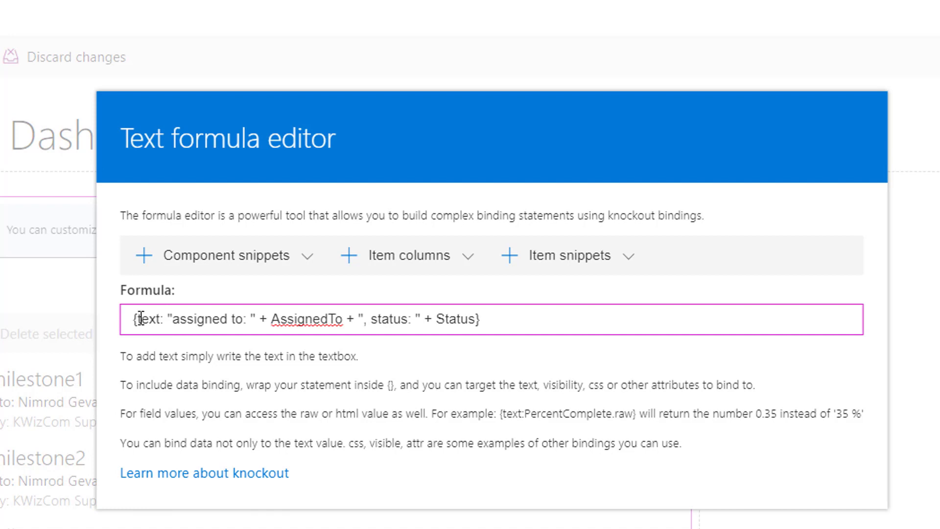
{"action": "double_click", "coordinate": [141, 319]}
{"action": "left_click_drag", "start_coordinate": [164, 318], "coordinate": [129, 314]}
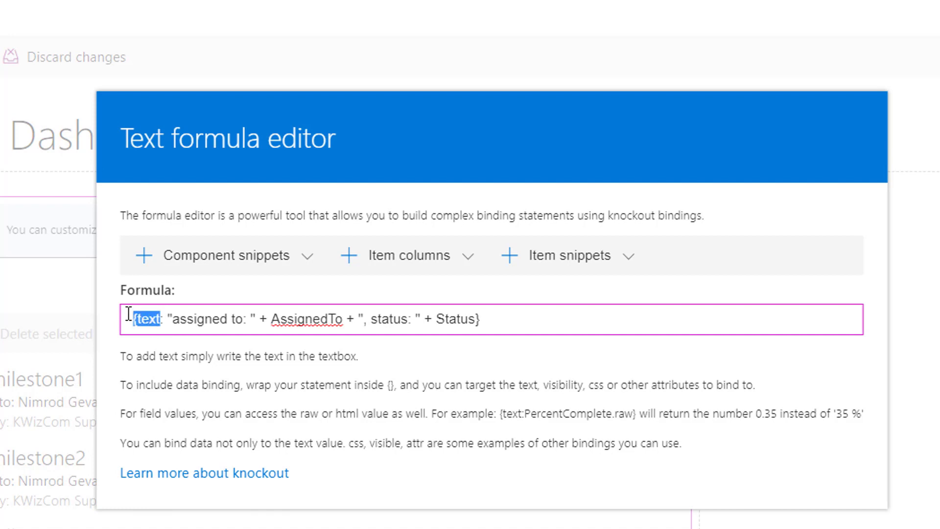
{"action": "left_click", "coordinate": [165, 331]}
{"action": "left_click_drag", "start_coordinate": [359, 321], "coordinate": [420, 324]}
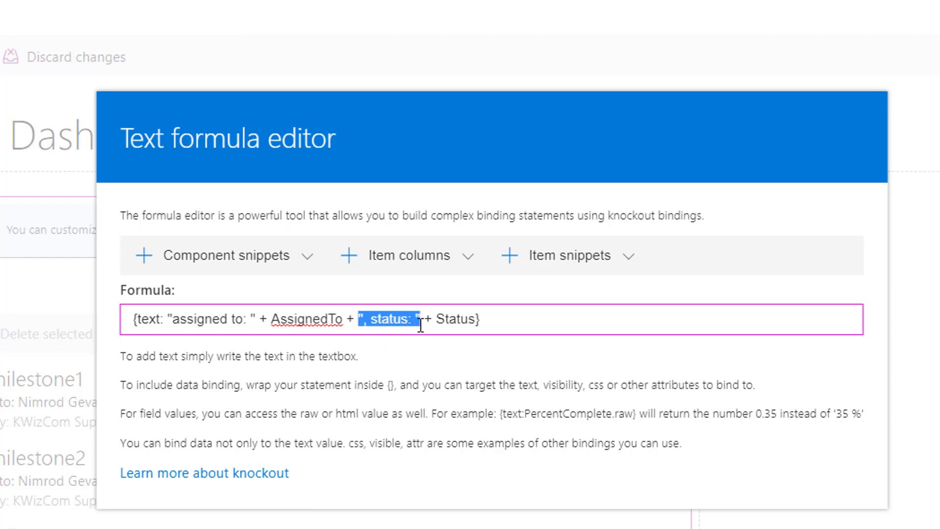
{"action": "left_click", "coordinate": [453, 321]}
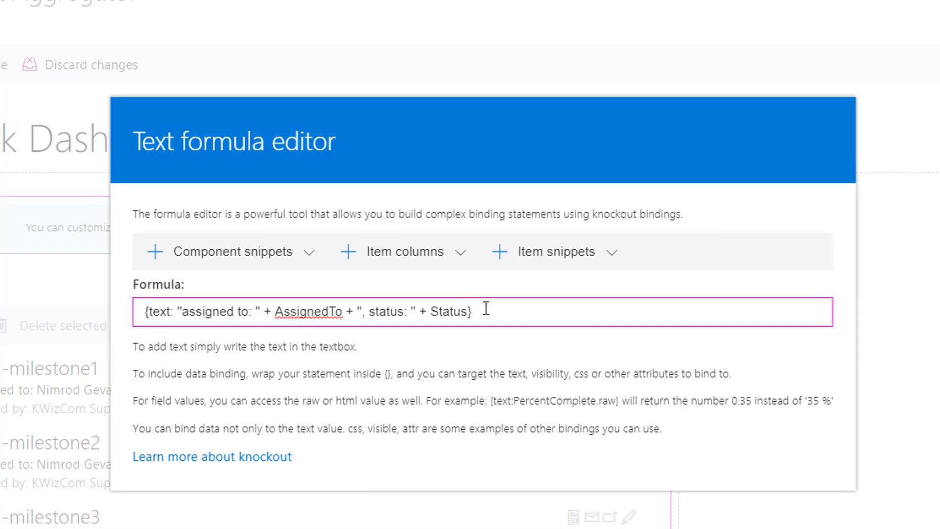
{"action": "left_click", "coordinate": [700, 279]}
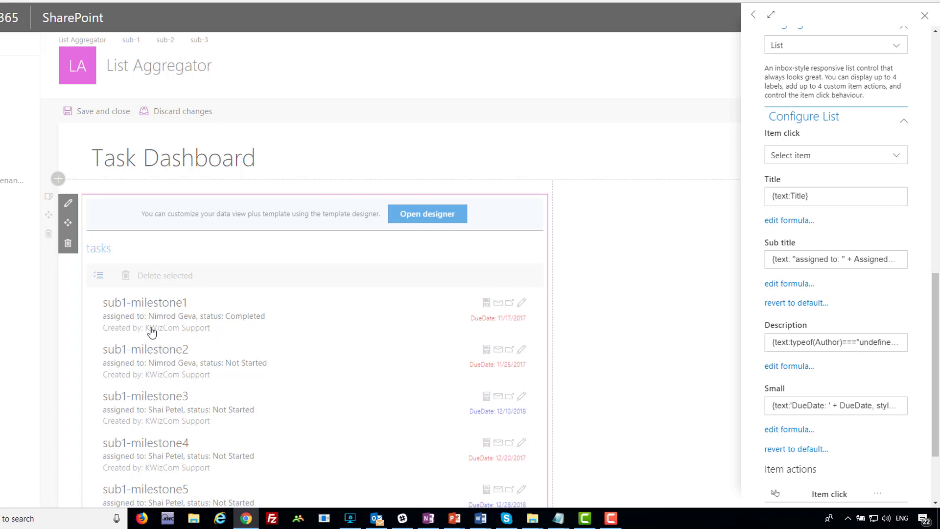
Examine the List control's Description formula, including its Author condition and "Created by" text, and close the formula editor
{"action": "left_click", "coordinate": [795, 366]}
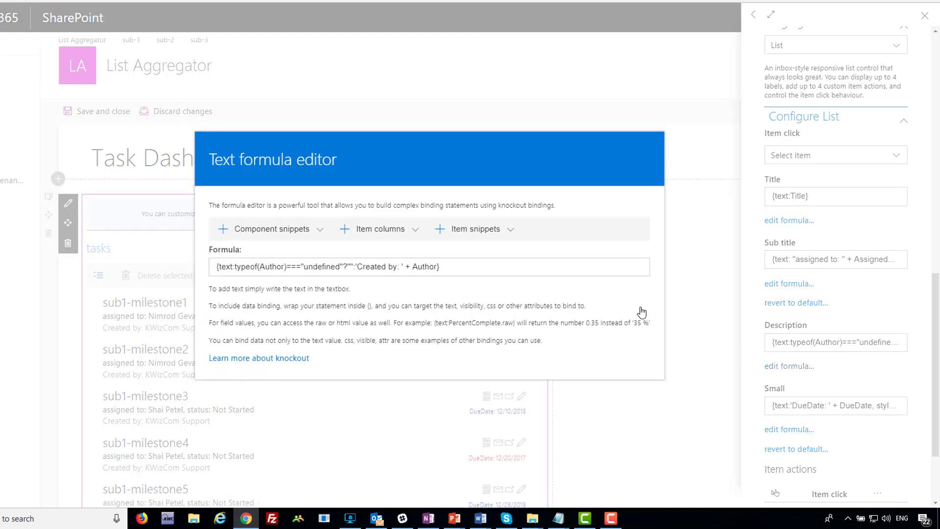
{"action": "left_click", "coordinate": [220, 266]}
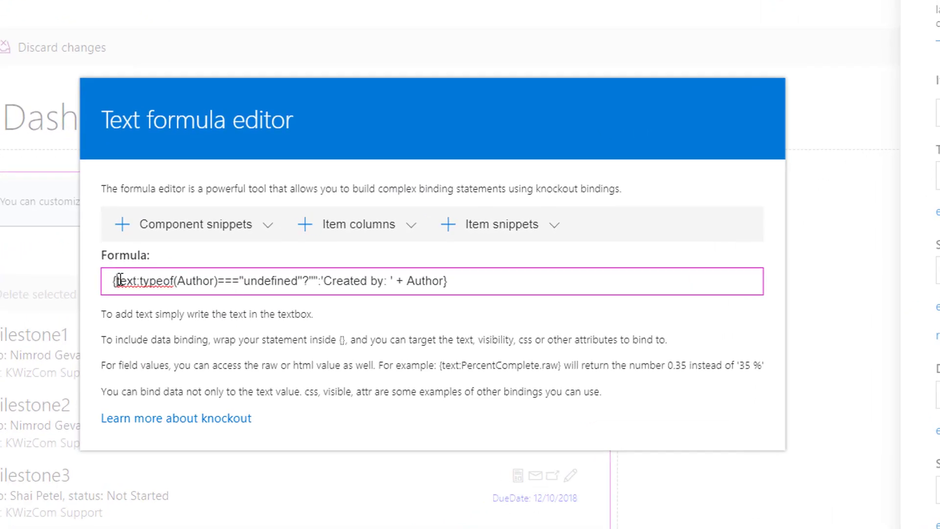
{"action": "left_click_drag", "start_coordinate": [120, 281], "coordinate": [301, 286]}
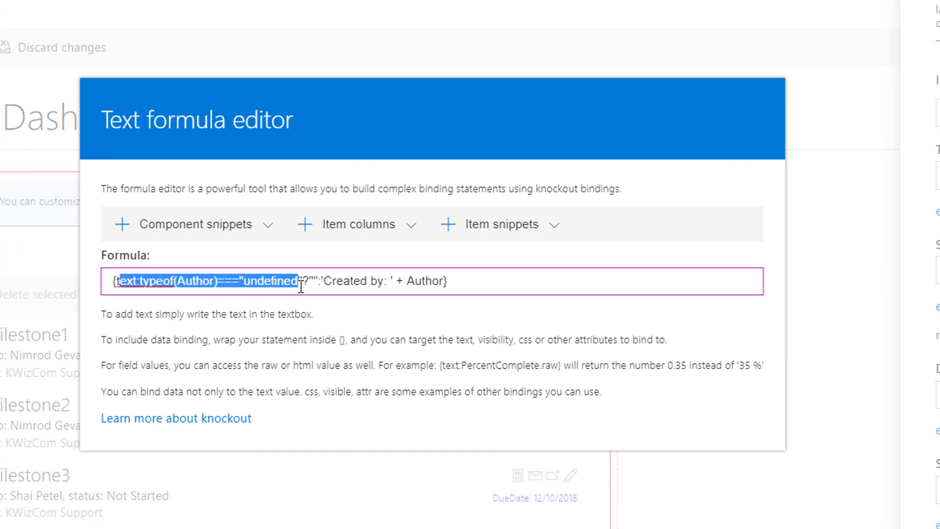
{"action": "left_click", "coordinate": [265, 282]}
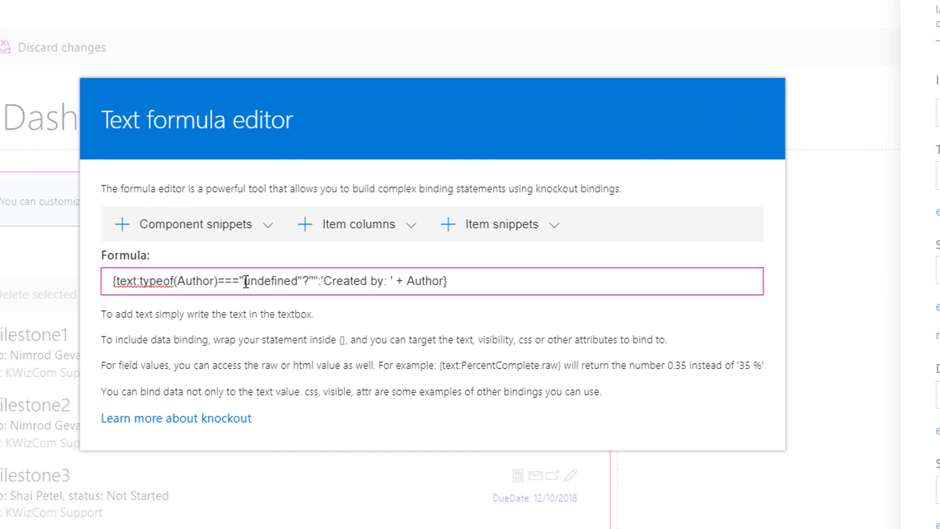
{"action": "double_click", "coordinate": [185, 280]}
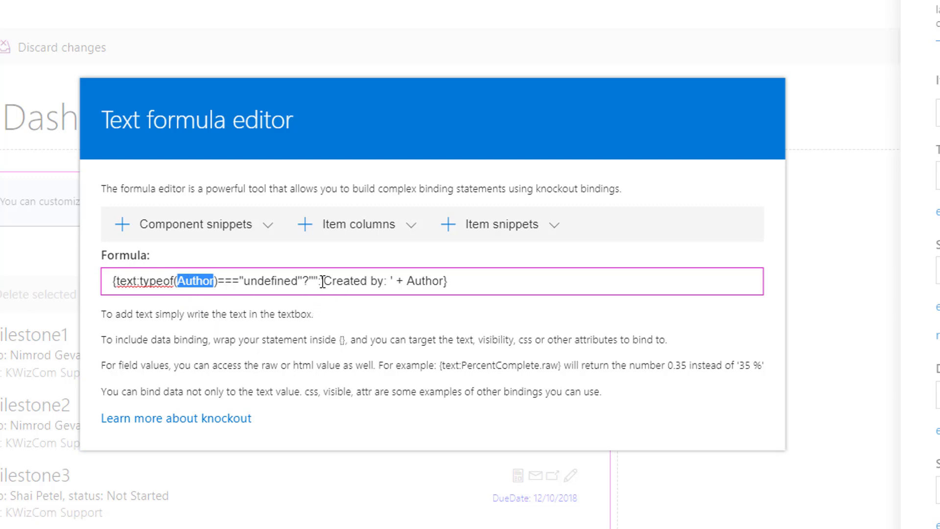
{"action": "left_click_drag", "start_coordinate": [322, 282], "coordinate": [385, 283]}
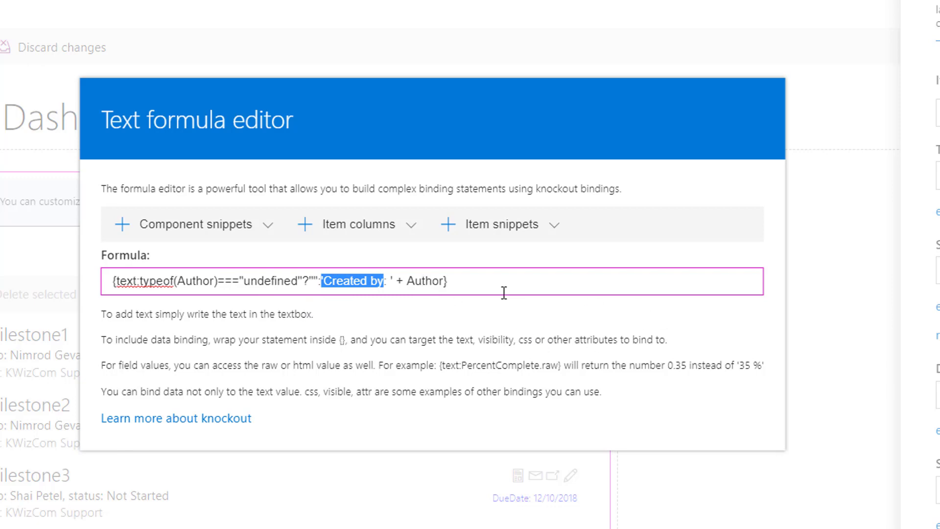
{"action": "left_click", "coordinate": [749, 355]}
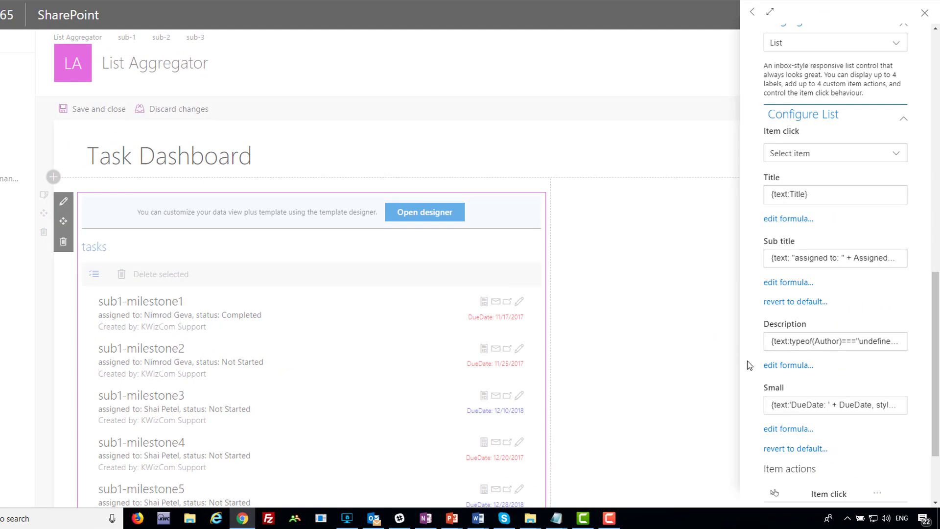
Examine the List control's Small formula, including its DueDate text and red or blue colour style, and close the template designer
{"action": "scroll", "coordinate": [746, 364], "scroll_direction": "down", "scroll_amount": 2}
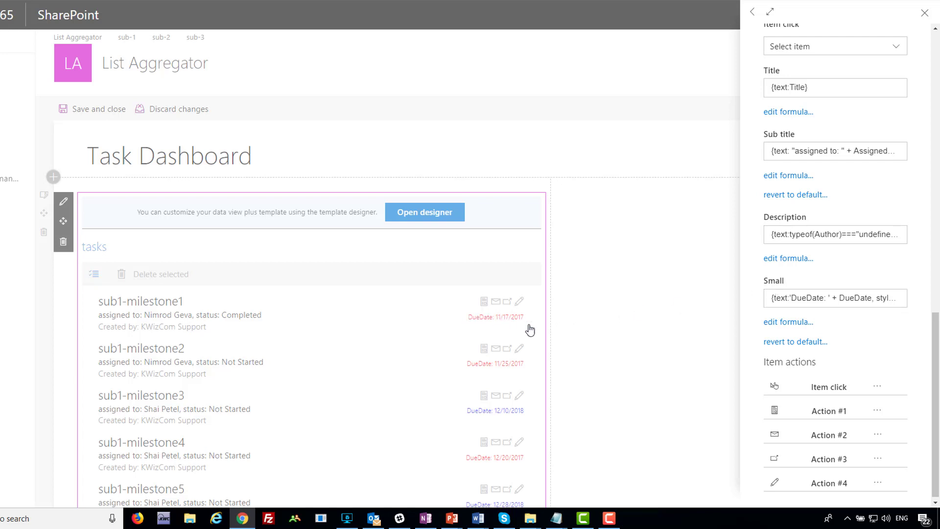
{"action": "left_click", "coordinate": [788, 322]}
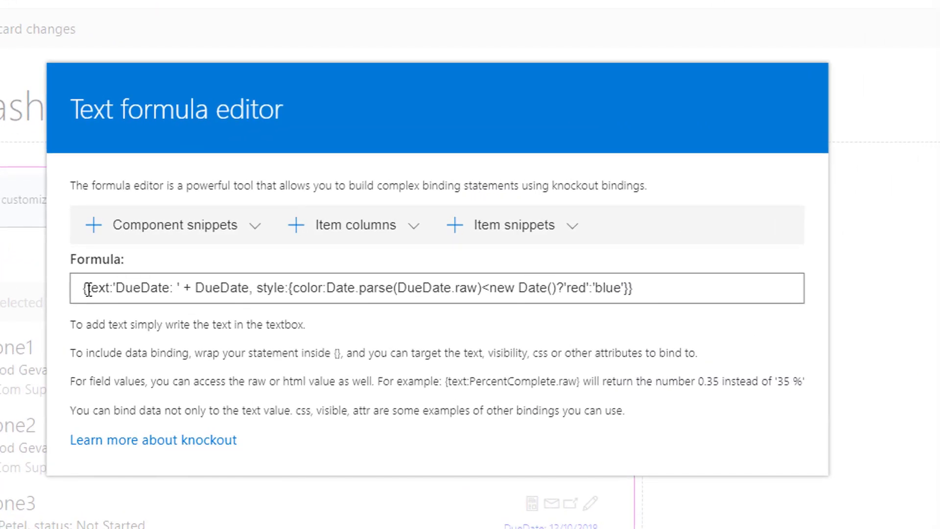
{"action": "double_click", "coordinate": [198, 291]}
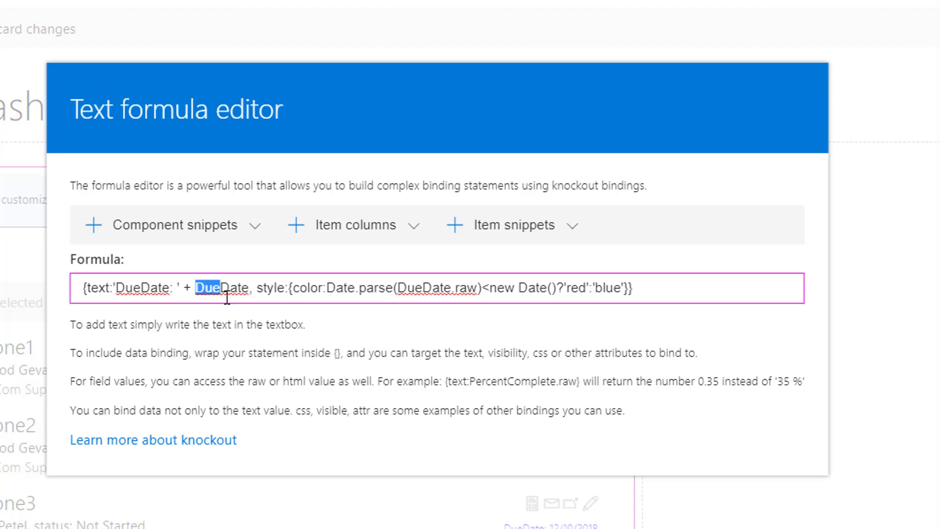
{"action": "left_click", "coordinate": [250, 314]}
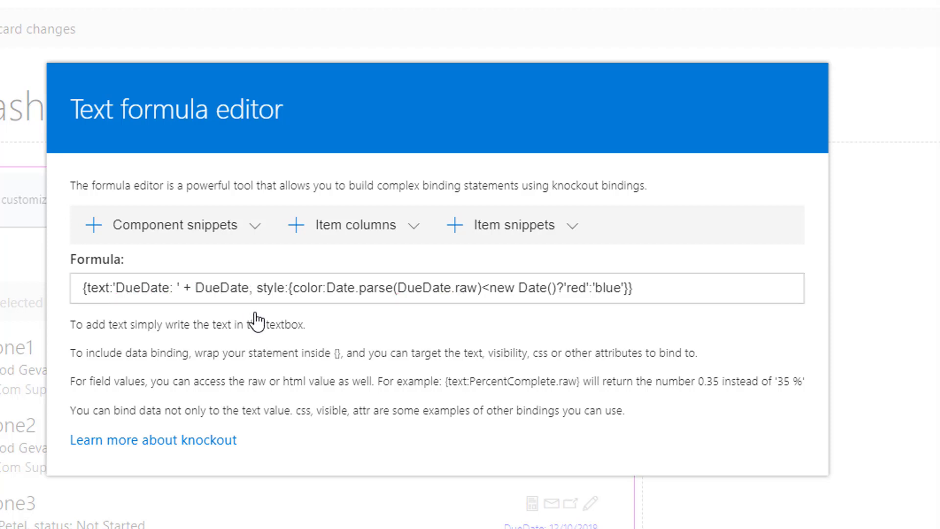
{"action": "left_click_drag", "start_coordinate": [259, 289], "coordinate": [636, 319]}
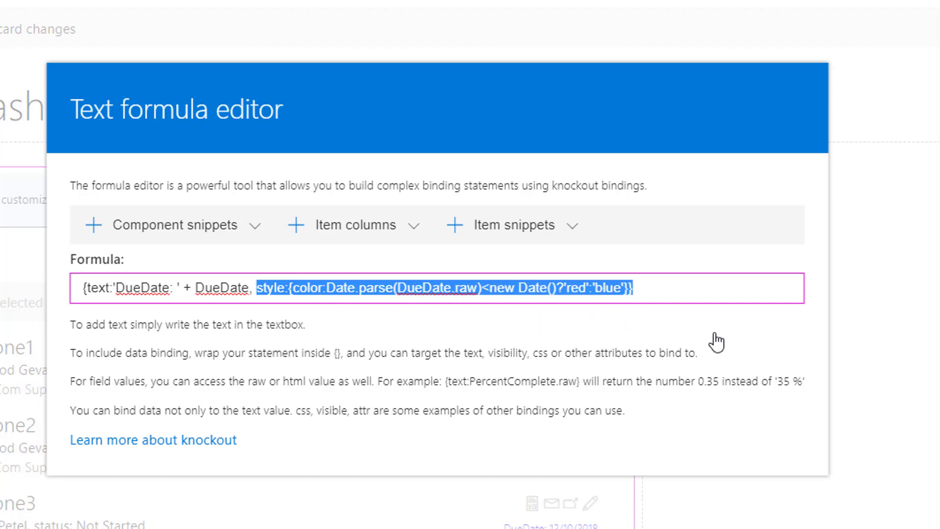
{"action": "left_click", "coordinate": [731, 241]}
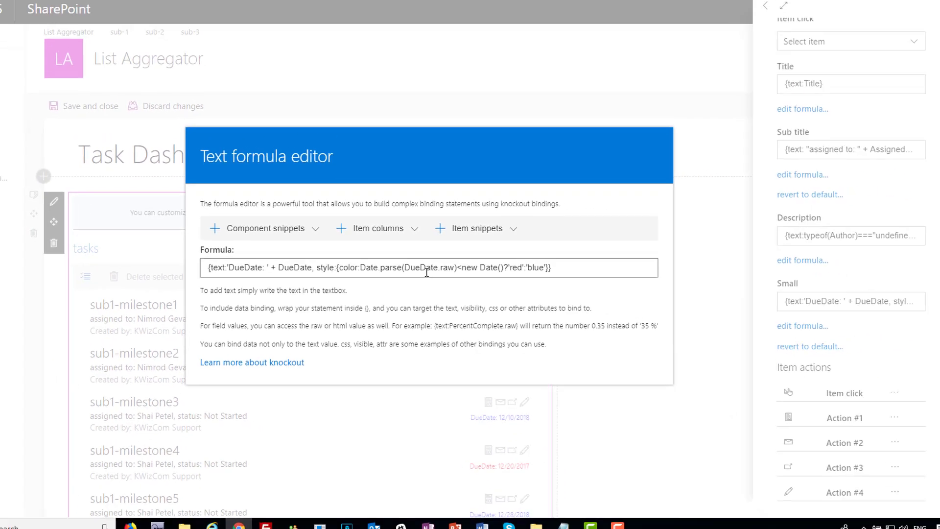
{"action": "left_click", "coordinate": [695, 321]}
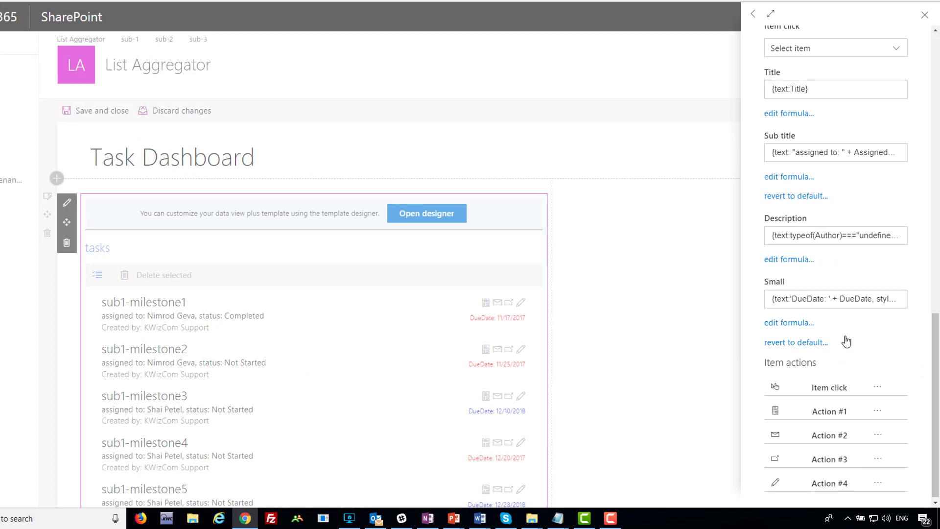
{"action": "scroll", "coordinate": [846, 342], "scroll_direction": "down", "scroll_amount": 1}
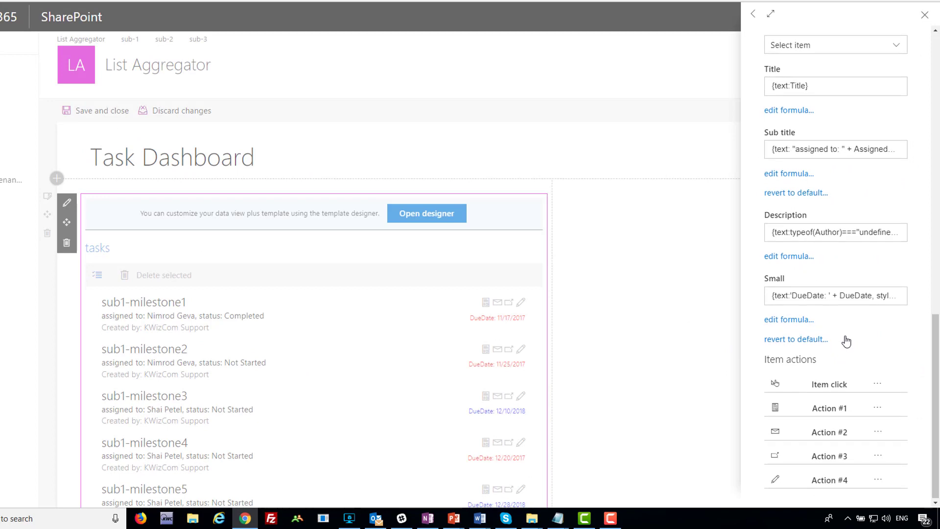
{"action": "left_click", "coordinate": [678, 347]}
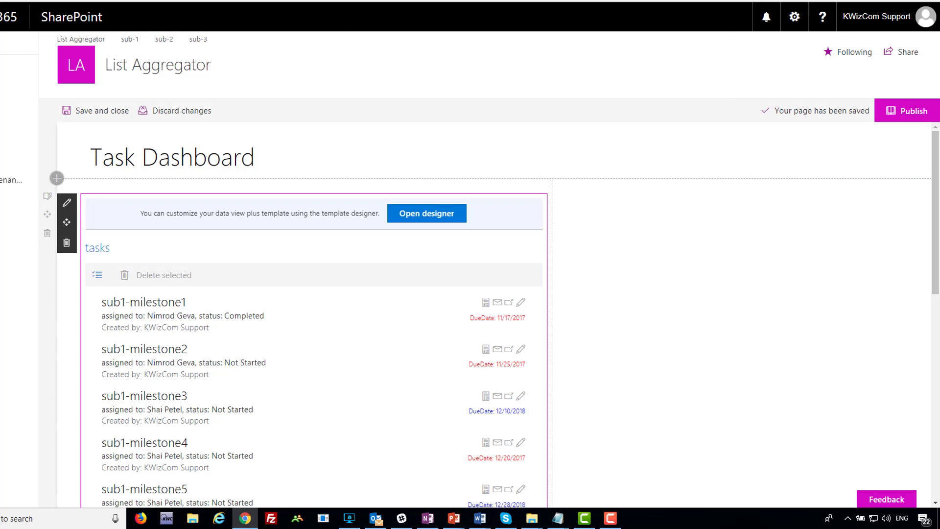
Switch to the Team Movies page, view the "I Feel Pretty" trailer dialog from Team Movie Nights and close it
{"action": "left_click", "coordinate": [420, 2]}
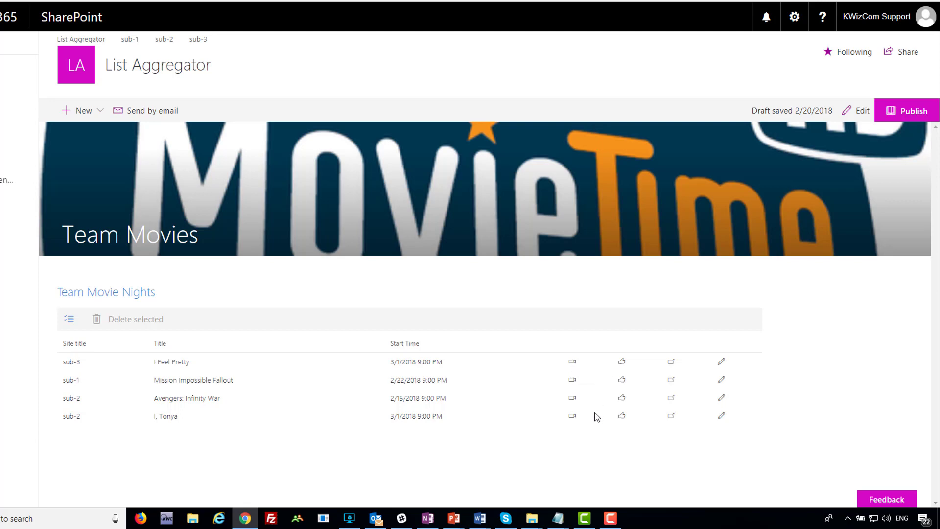
{"action": "left_click", "coordinate": [572, 363]}
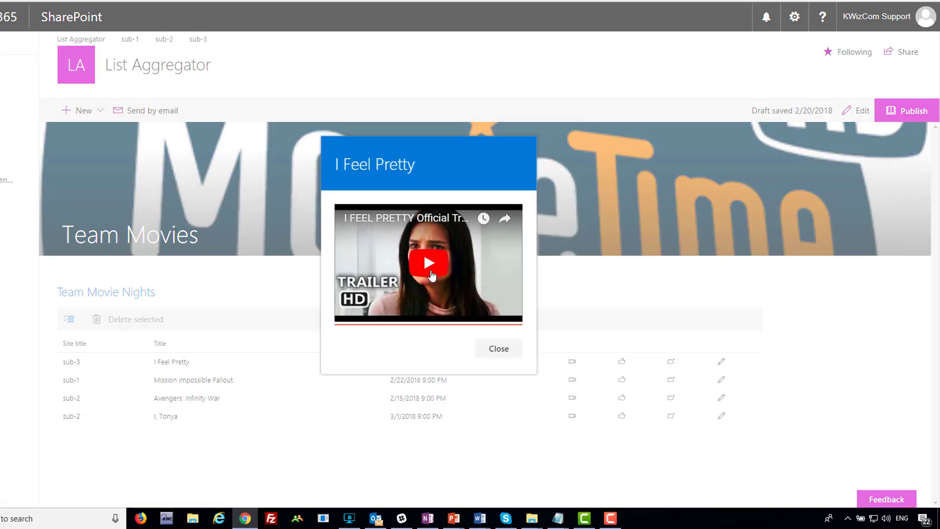
{"action": "left_click", "coordinate": [505, 352]}
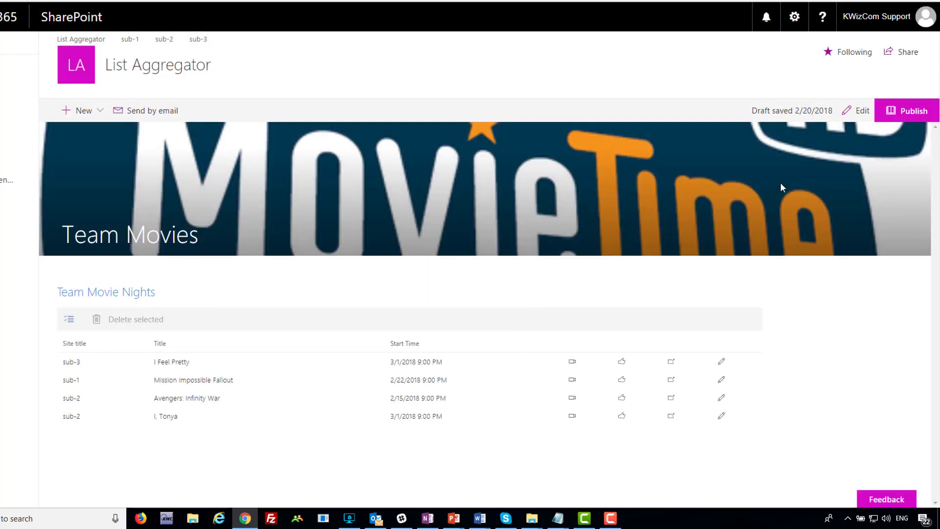
Put the Team Movies page in edit mode and show the Table control's configuration in the template designer
{"action": "left_click", "coordinate": [858, 111]}
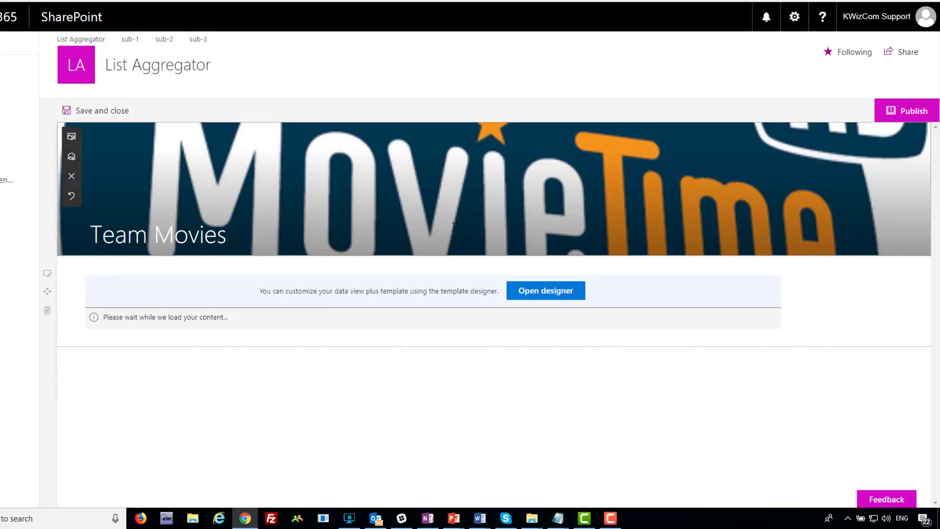
{"action": "left_click", "coordinate": [542, 293]}
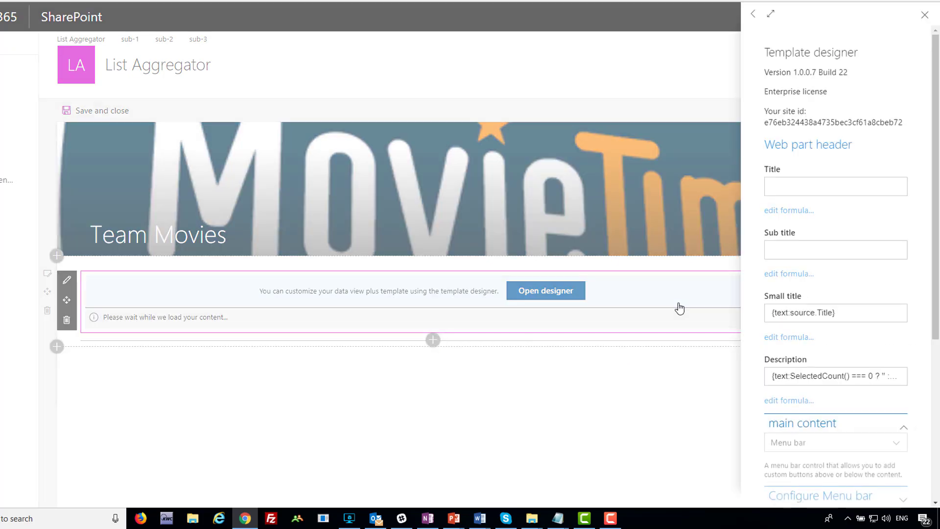
{"action": "scroll", "coordinate": [827, 316], "scroll_direction": "down", "scroll_amount": 5}
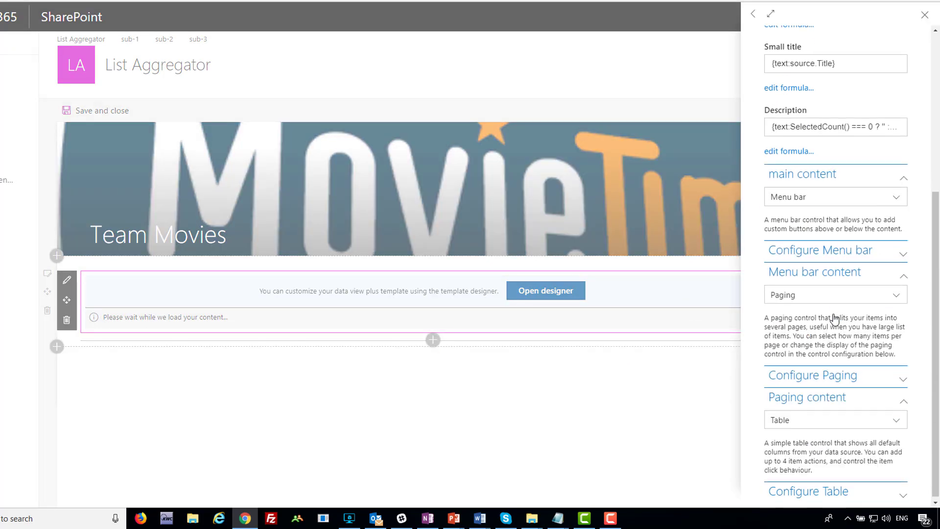
{"action": "left_click", "coordinate": [905, 496]}
{"action": "scroll", "coordinate": [886, 421], "scroll_direction": "down", "scroll_amount": 8}
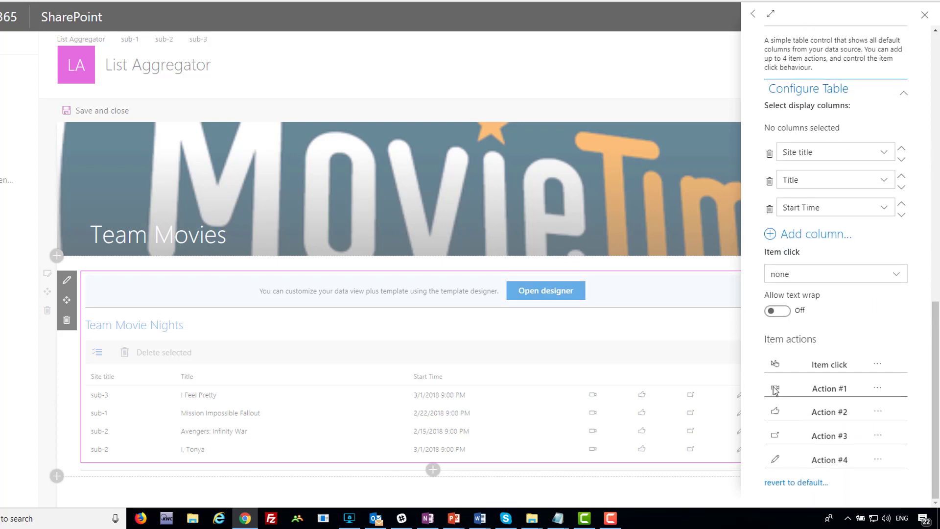
Open the script of the table's Action #1, enlarge the code area and read through the "Show YouTube" code
{"action": "left_click", "coordinate": [880, 390]}
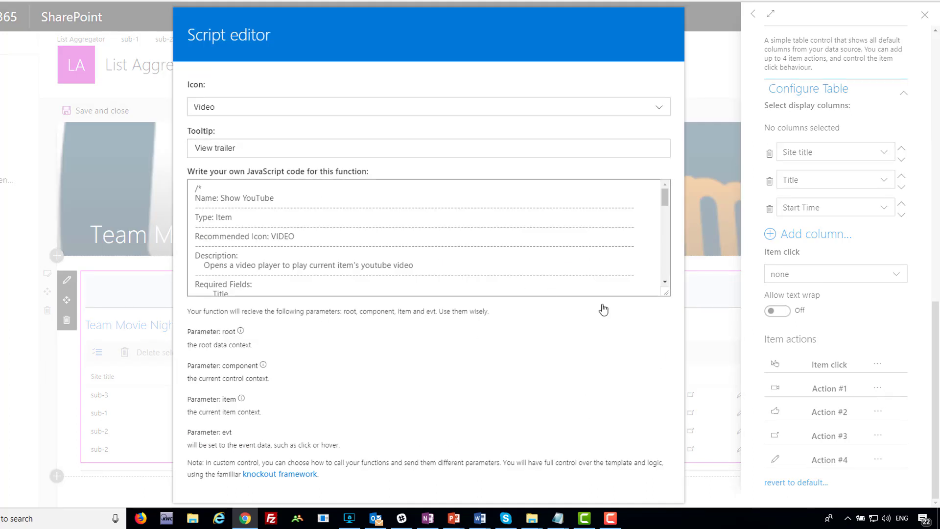
{"action": "left_click_drag", "start_coordinate": [667, 293], "coordinate": [699, 460]}
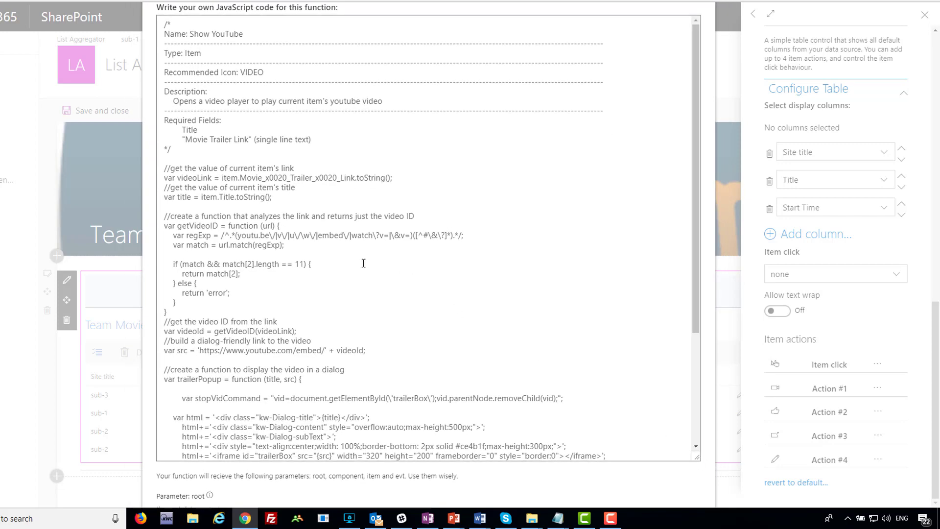
{"action": "scroll", "coordinate": [363, 263], "scroll_direction": "down", "scroll_amount": 3}
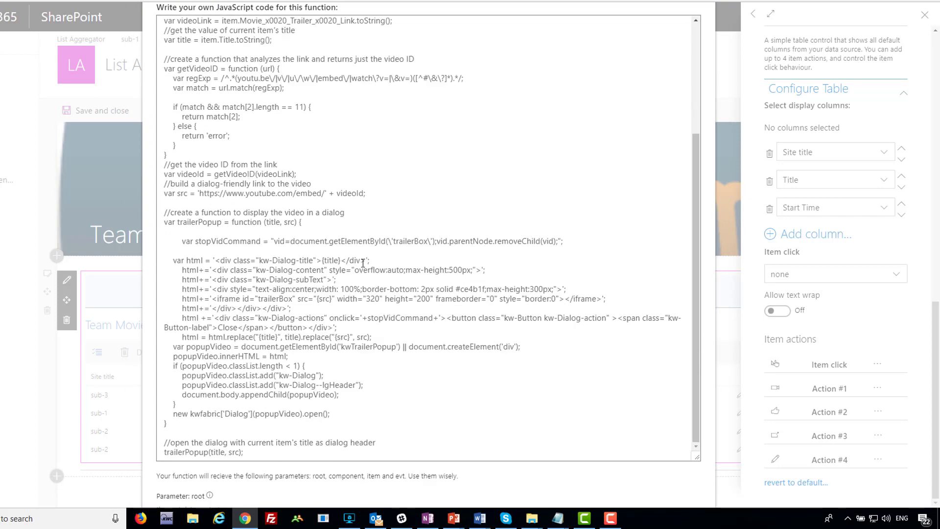
{"action": "scroll", "coordinate": [363, 263], "scroll_direction": "up", "scroll_amount": 3}
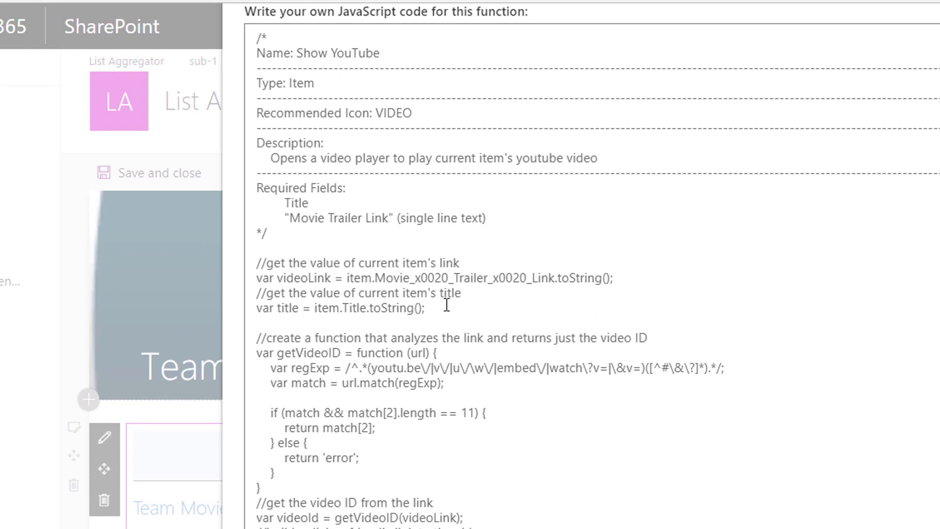
Examine how the script's videoLink and title variables read the current item's Movie Trailer Link and Title fields
{"action": "left_click_drag", "start_coordinate": [348, 277], "coordinate": [520, 278]}
{"action": "left_click", "coordinate": [289, 277]}
{"action": "left_click", "coordinate": [376, 278]}
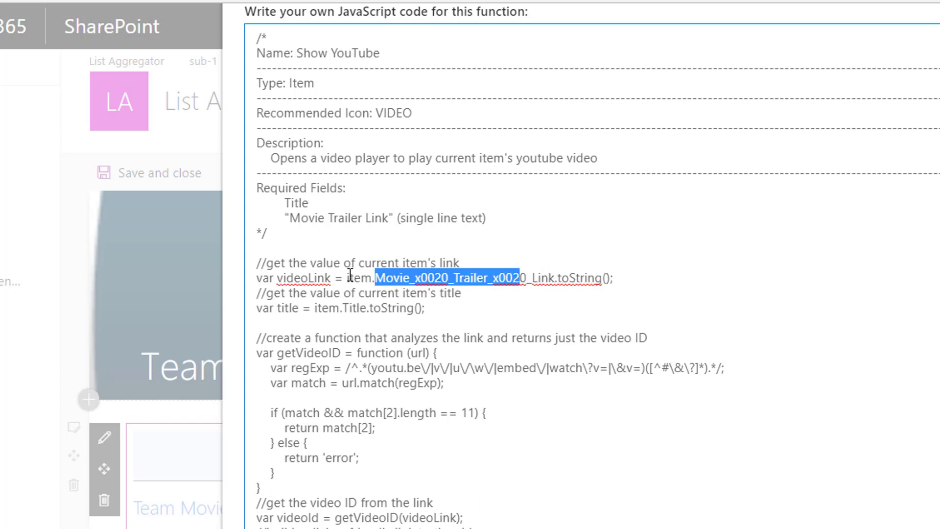
{"action": "left_click_drag", "start_coordinate": [347, 277], "coordinate": [375, 278]}
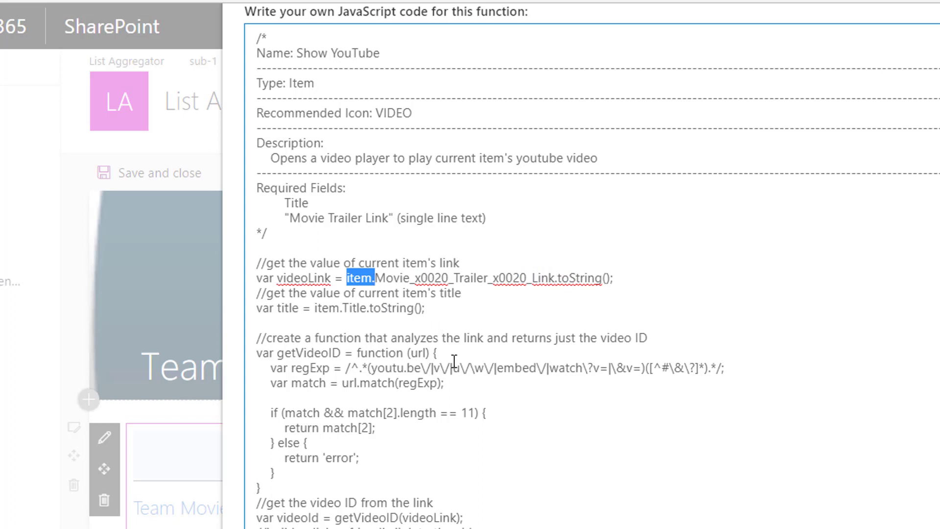
{"action": "left_click", "coordinate": [317, 308]}
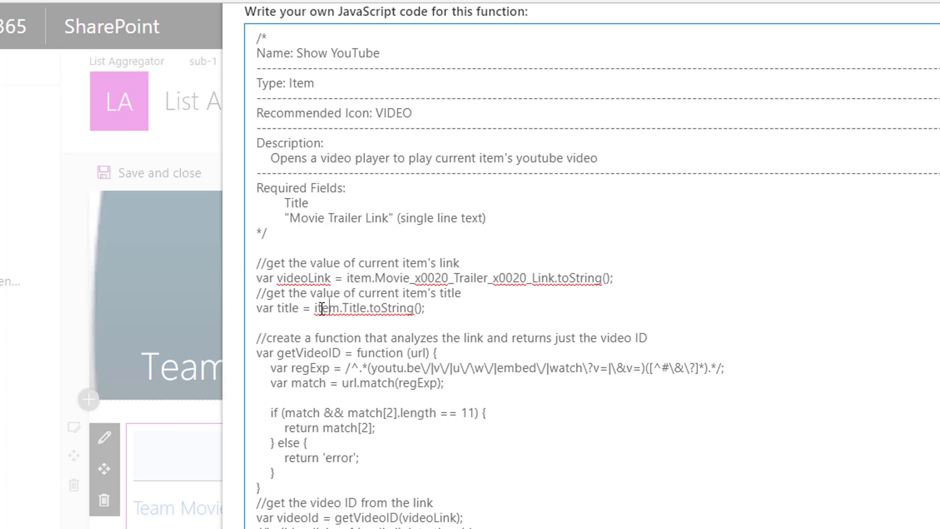
{"action": "double_click", "coordinate": [315, 307]}
{"action": "double_click", "coordinate": [355, 308]}
{"action": "left_click", "coordinate": [360, 353]}
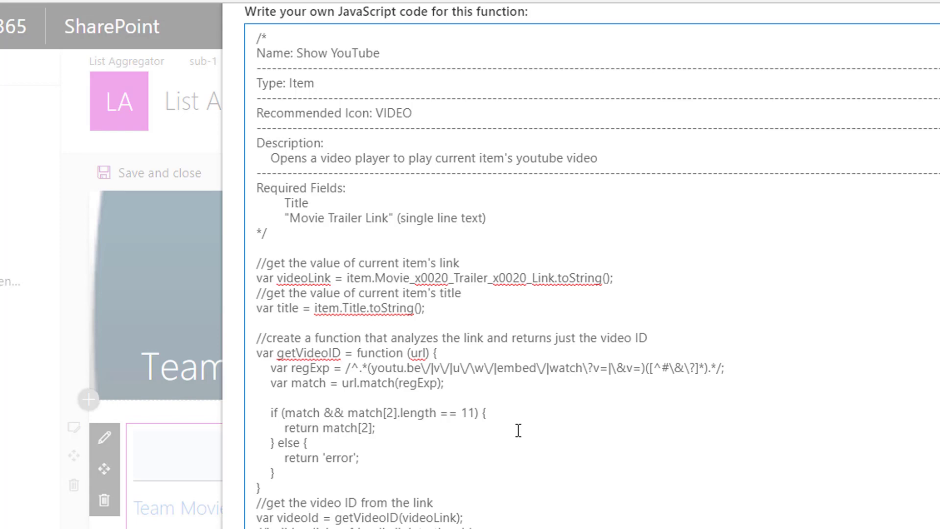
Review the script's trailer popup HTML and item title reference, shrink the code area and close the script editor
{"action": "scroll", "coordinate": [383, 459], "scroll_direction": "down", "scroll_amount": 4}
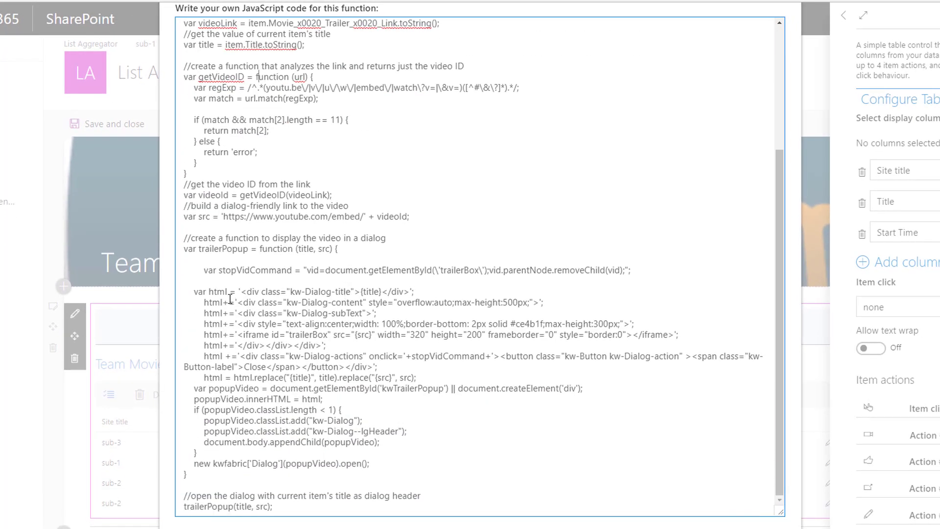
{"action": "left_click", "coordinate": [229, 302]}
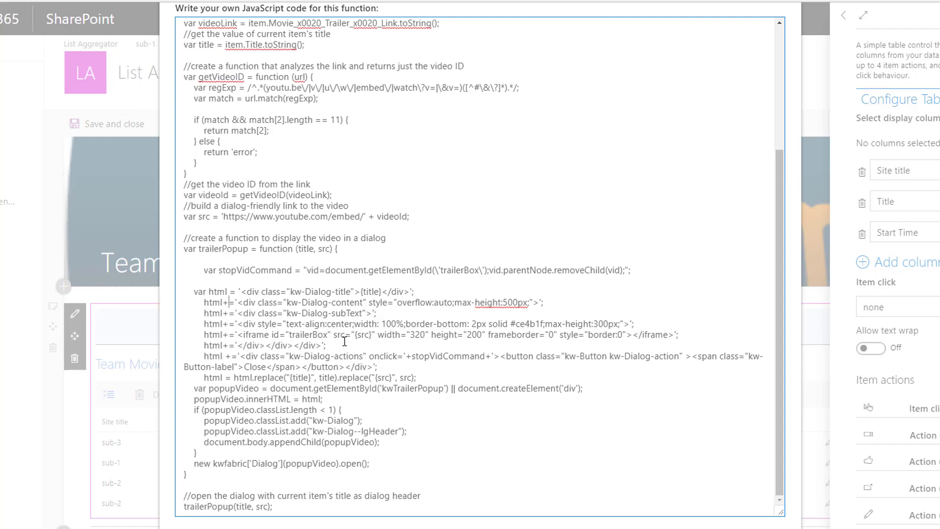
{"action": "scroll", "coordinate": [332, 333], "scroll_direction": "up", "scroll_amount": 3}
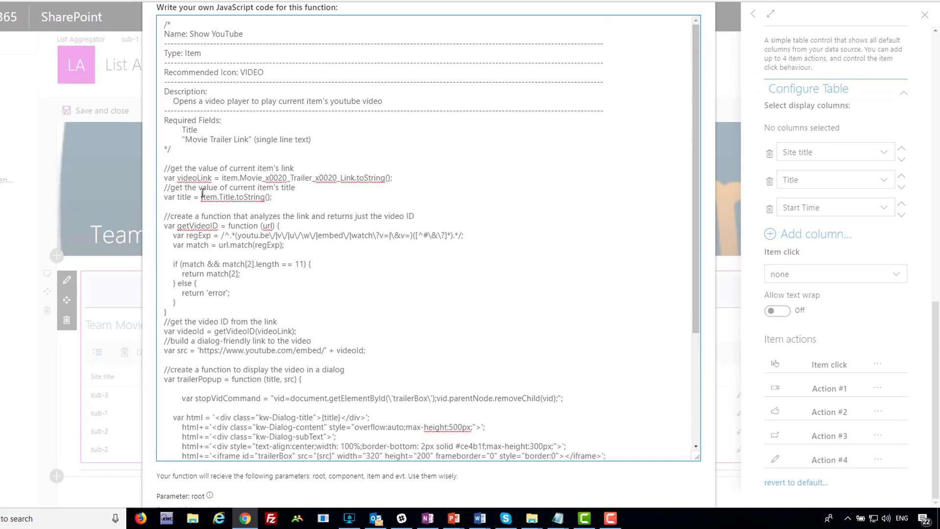
{"action": "left_click_drag", "start_coordinate": [201, 196], "coordinate": [230, 196]}
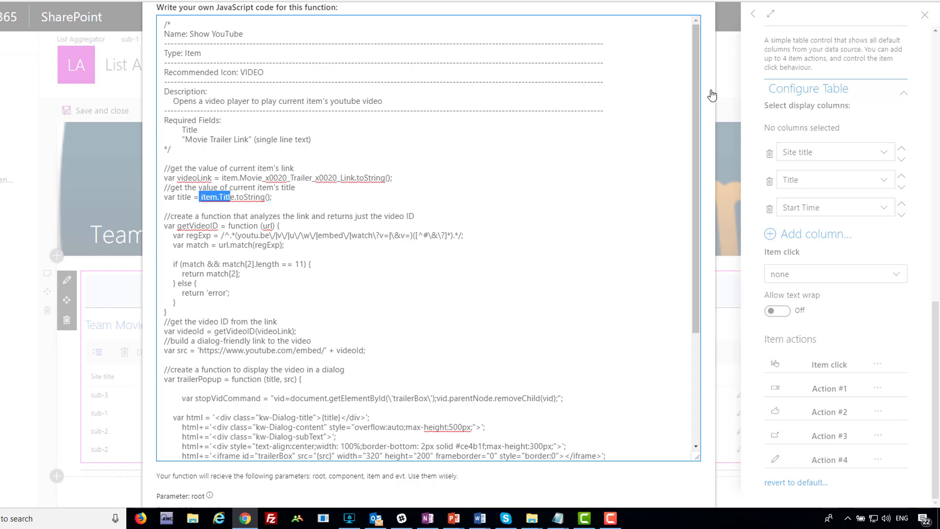
{"action": "scroll", "coordinate": [687, 205], "scroll_direction": "down", "scroll_amount": 3}
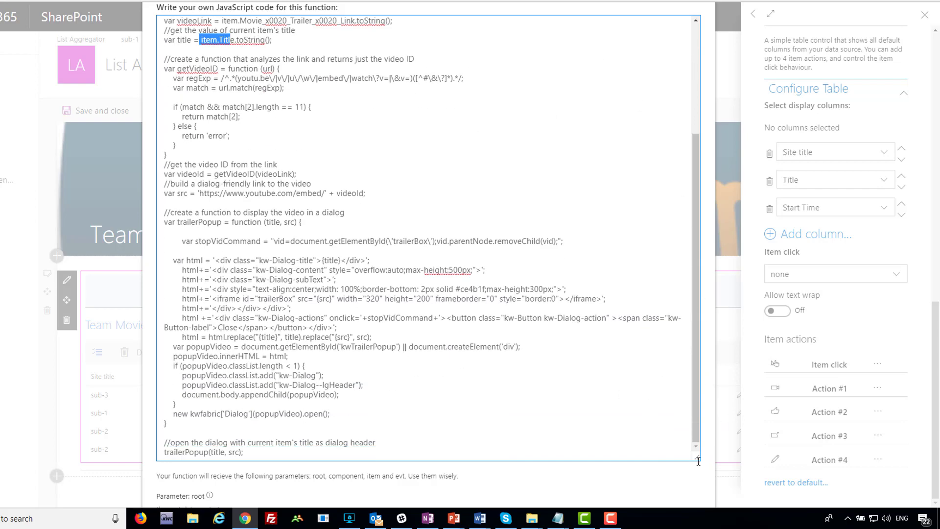
{"action": "left_click_drag", "start_coordinate": [700, 463], "coordinate": [650, 250]}
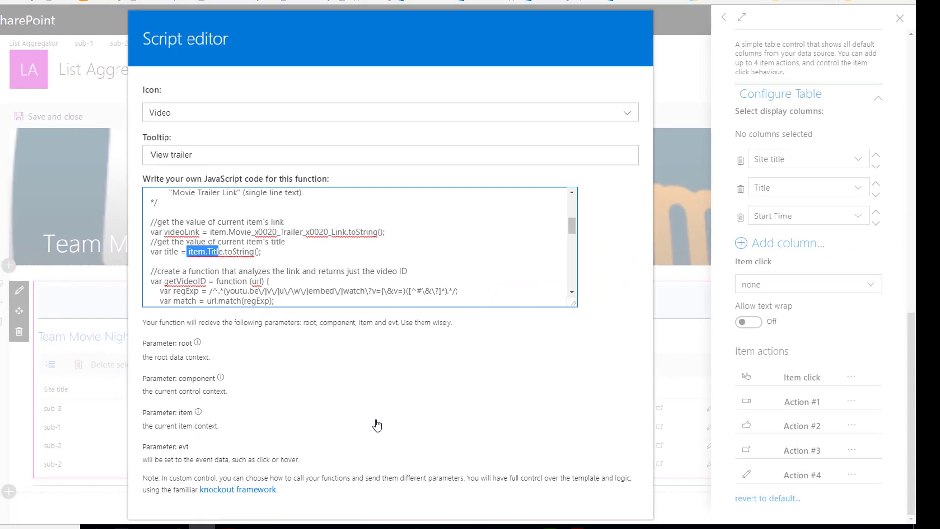
{"action": "left_click", "coordinate": [672, 390]}
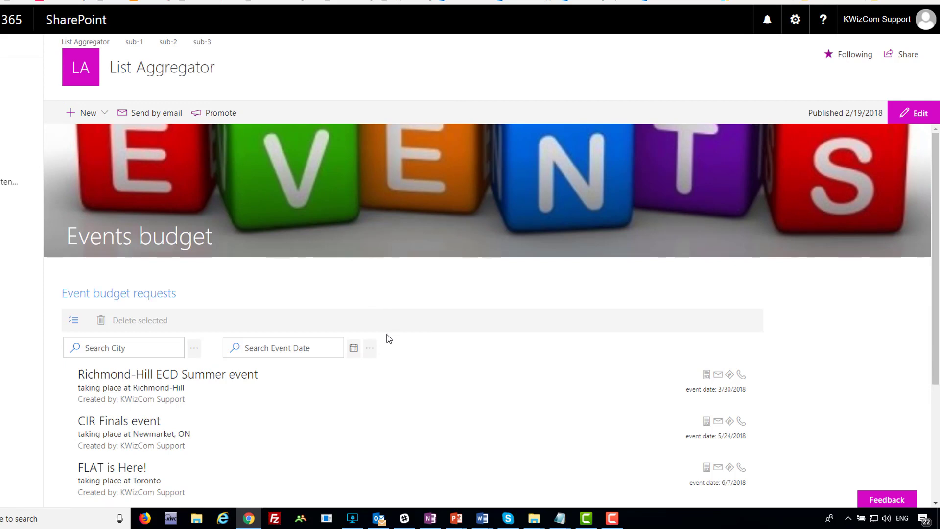
Filter the event budget requests by city with "toro", clear the filter, and view the available city values without choosing one
{"action": "key", "text": "F11"}
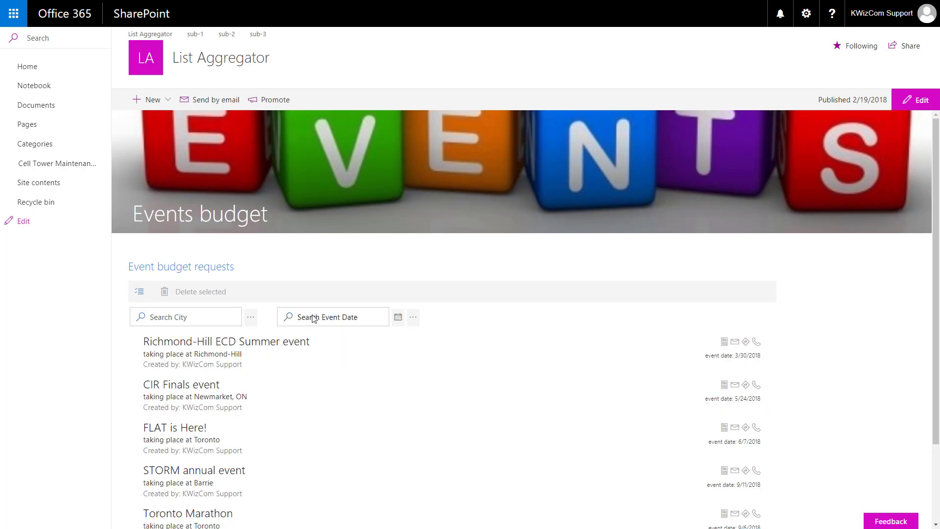
{"action": "left_click", "coordinate": [203, 315]}
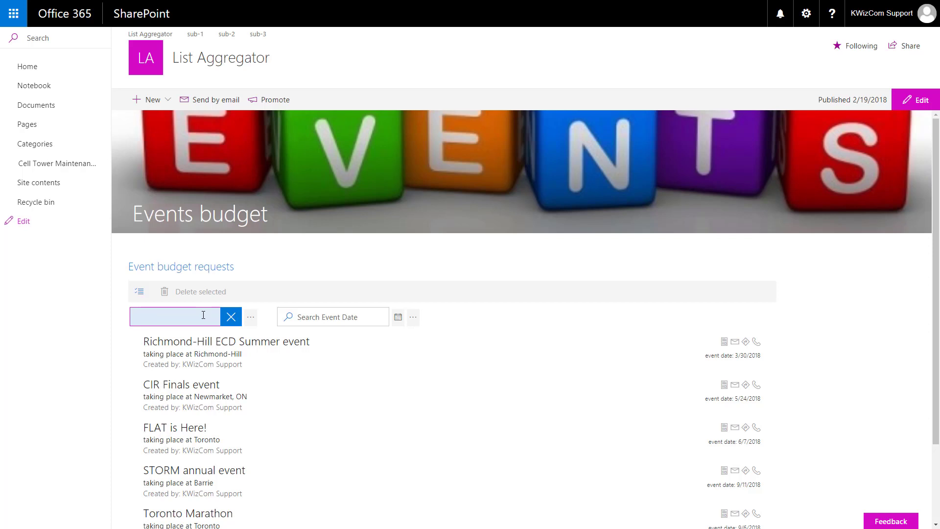
{"action": "type", "text": "toro"}
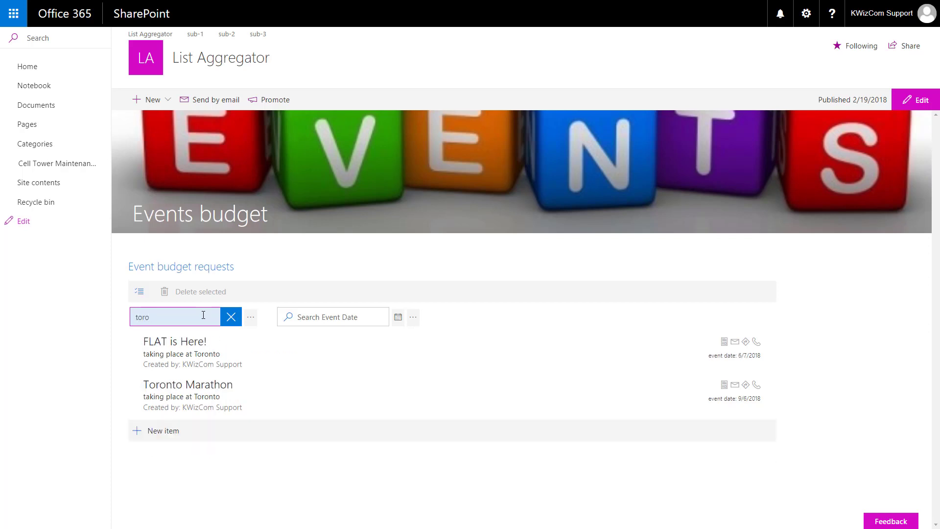
{"action": "left_click", "coordinate": [231, 317]}
{"action": "left_click", "coordinate": [250, 317]}
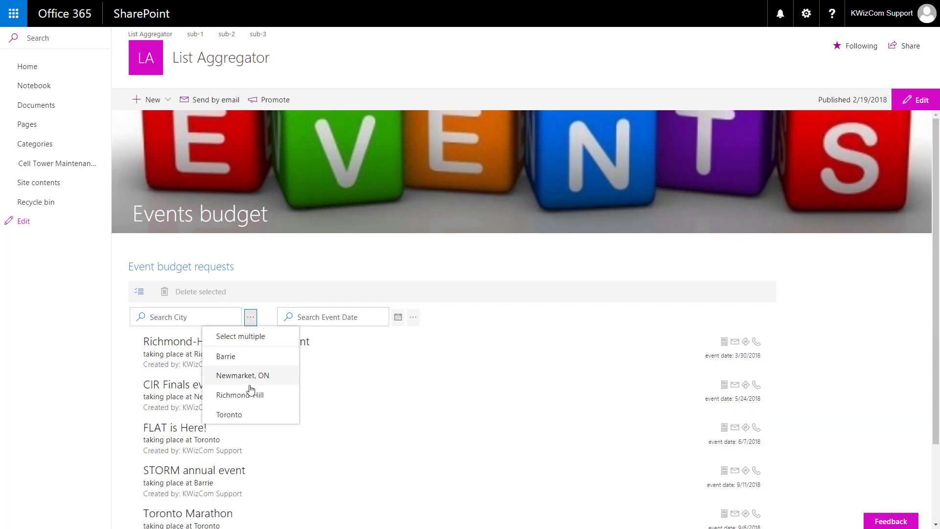
{"action": "left_click", "coordinate": [106, 359]}
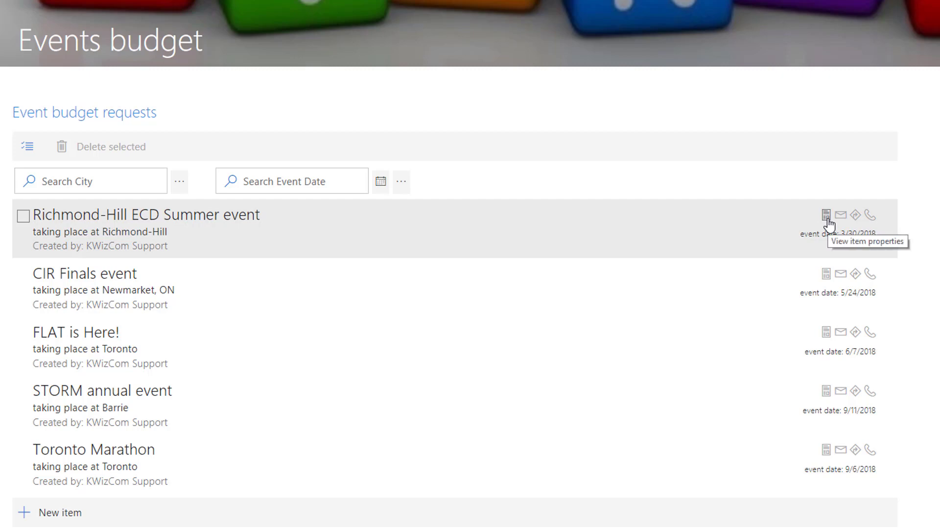
View the location map popups of the Richmond-Hill ECD Summer event and of the FLAT is Here! event, closing each one
{"action": "left_click", "coordinate": [856, 215]}
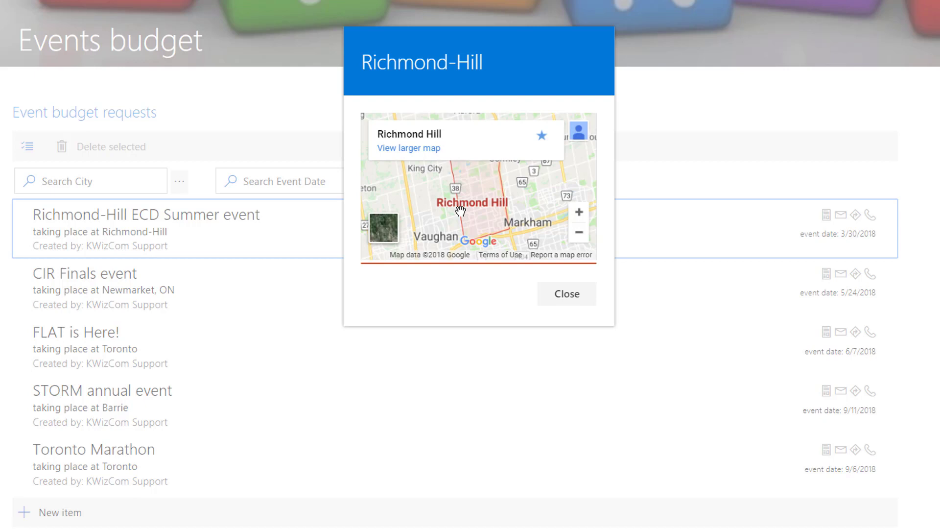
{"action": "left_click", "coordinate": [570, 295]}
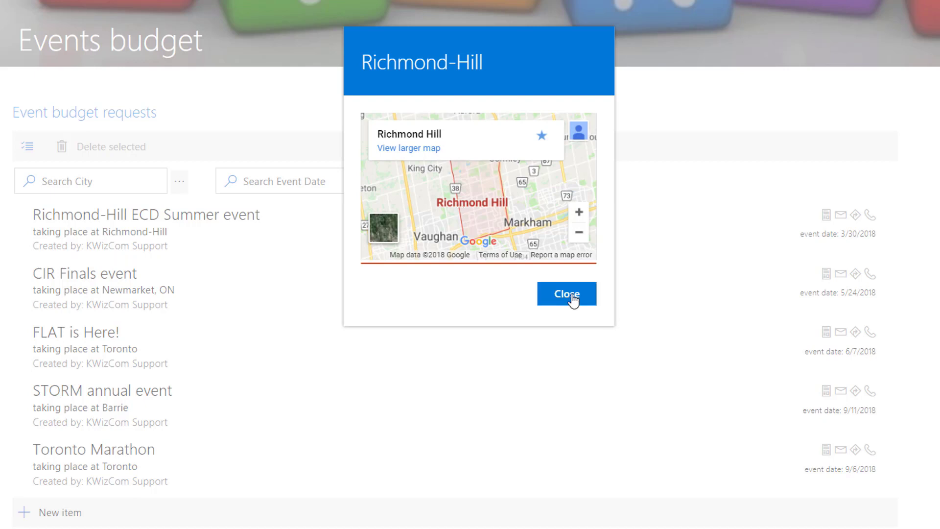
{"action": "left_click", "coordinate": [857, 333]}
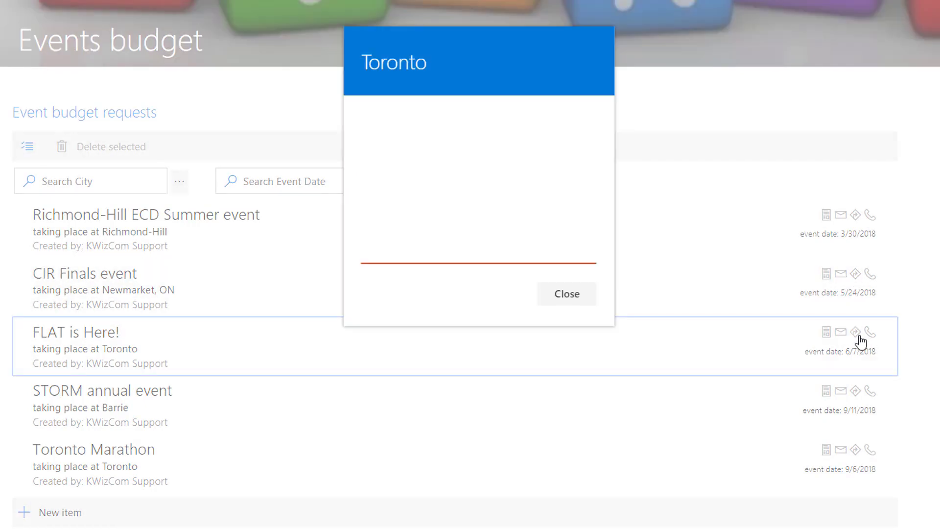
{"action": "left_click", "coordinate": [567, 295]}
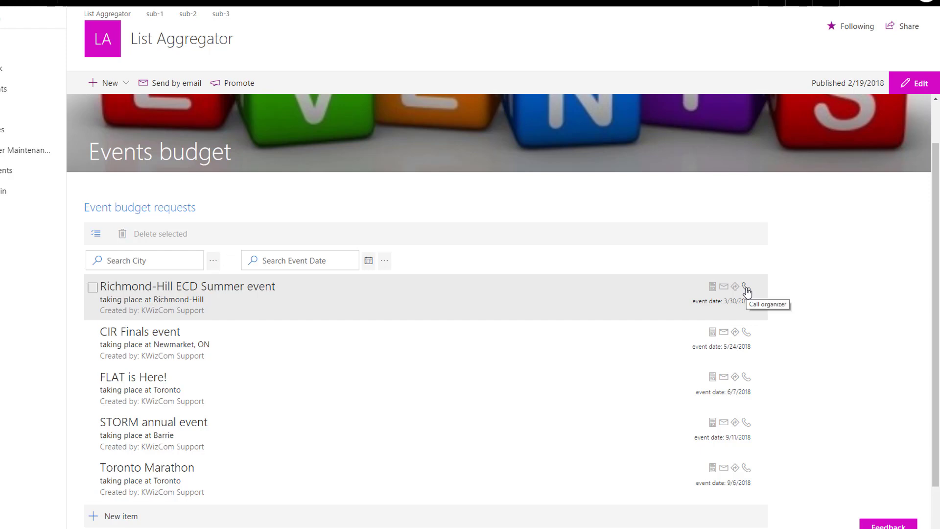
Try the Call organizer action on the Richmond-Hill ECD Summer event, close the call window and minimize Skype for Business
{"action": "left_click", "coordinate": [746, 288]}
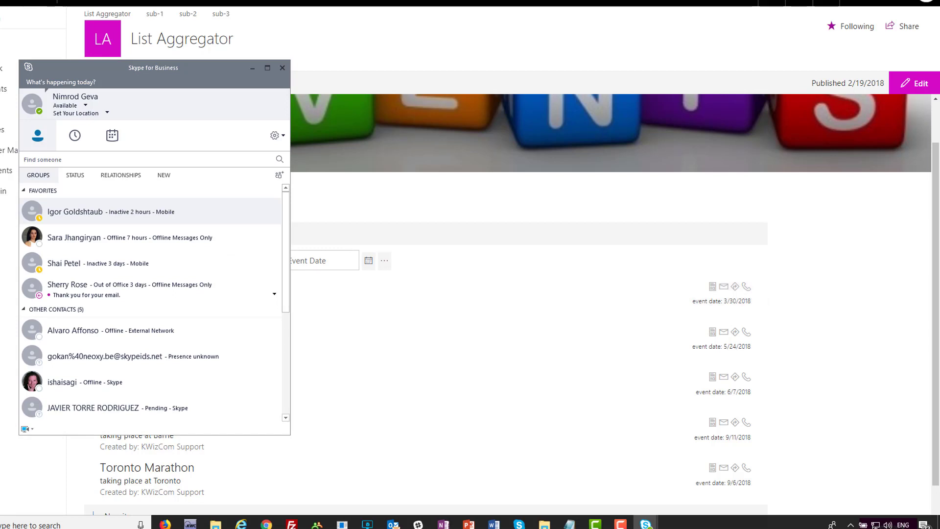
{"action": "left_click_drag", "start_coordinate": [793, 42], "coordinate": [443, 70]}
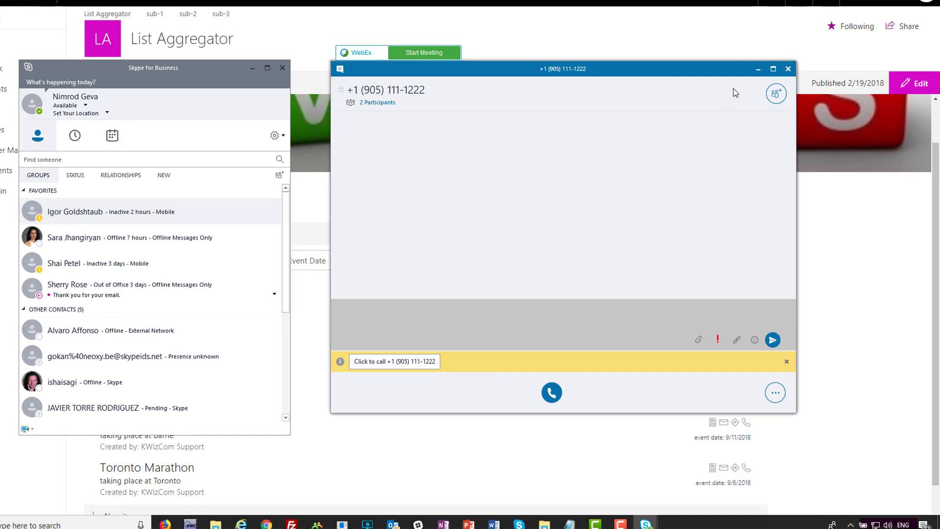
{"action": "left_click", "coordinate": [788, 68]}
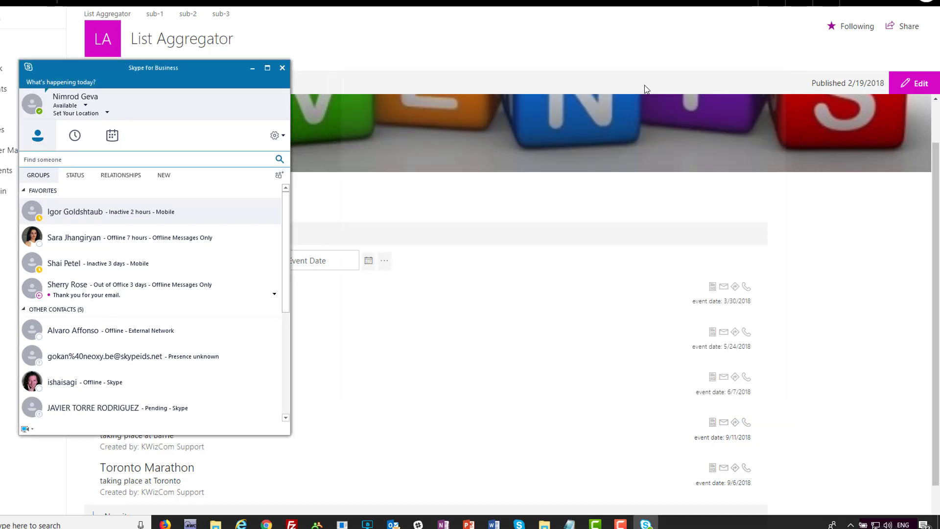
{"action": "left_click", "coordinate": [252, 69]}
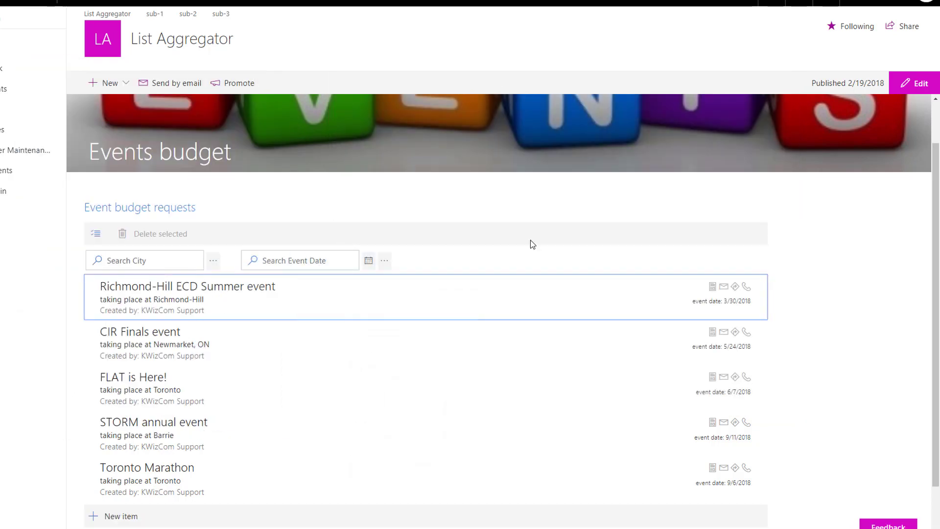
Put the Events budget page in edit mode and show the List control's configuration and item actions in the template designer
{"action": "scroll", "coordinate": [881, 322], "scroll_direction": "up", "scroll_amount": 1}
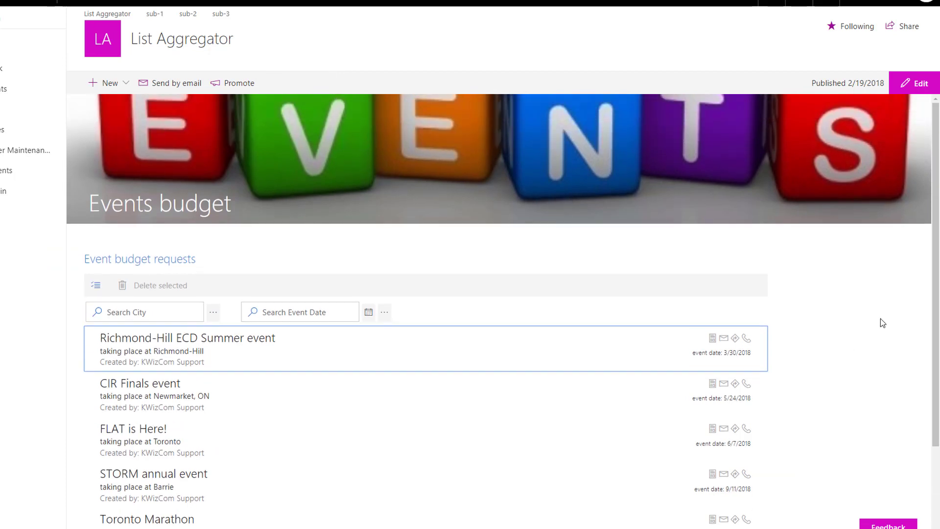
{"action": "left_click", "coordinate": [914, 83]}
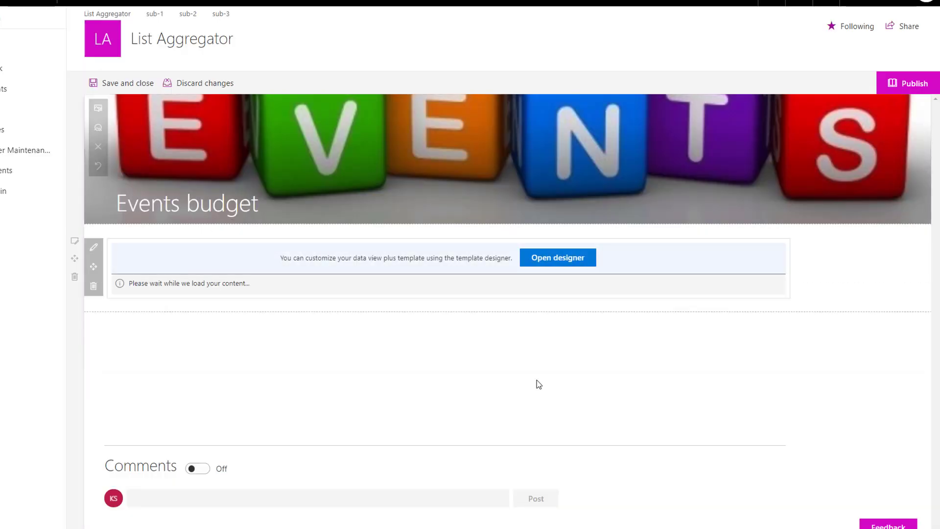
{"action": "left_click", "coordinate": [561, 261]}
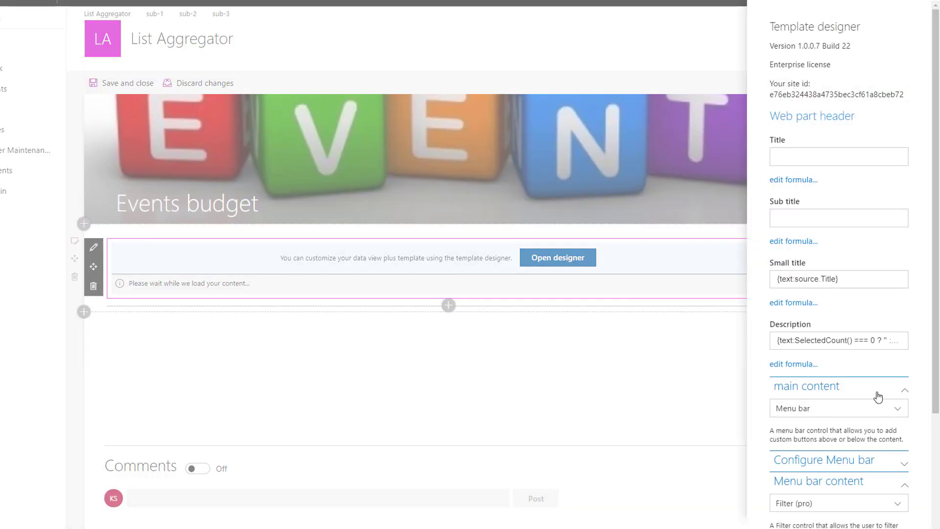
{"action": "scroll", "coordinate": [877, 389], "scroll_direction": "down", "scroll_amount": 3}
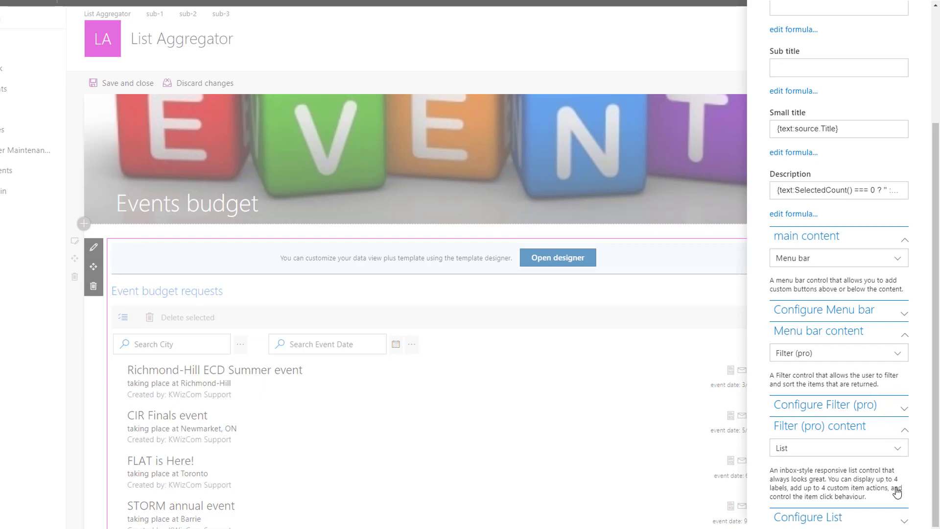
{"action": "left_click", "coordinate": [905, 522]}
{"action": "scroll", "coordinate": [891, 470], "scroll_direction": "down", "scroll_amount": 6}
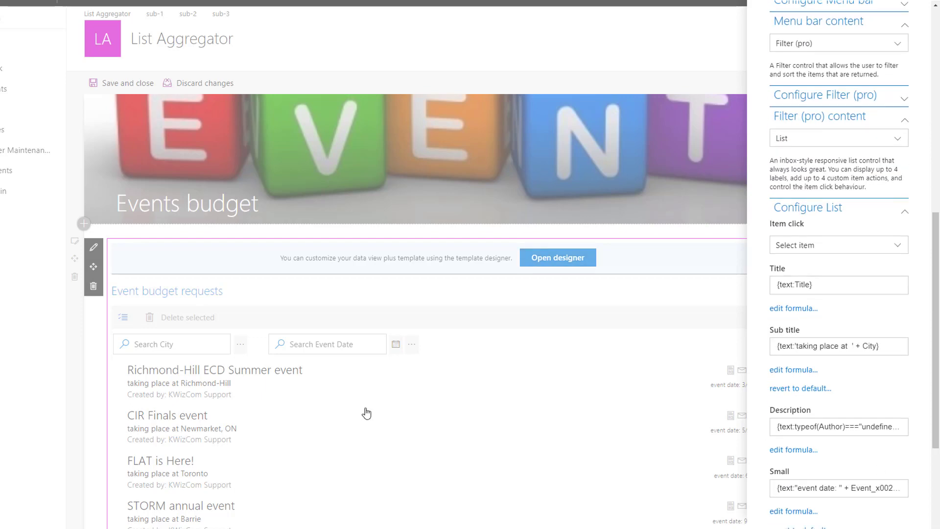
{"action": "scroll", "coordinate": [809, 415], "scroll_direction": "down", "scroll_amount": 4}
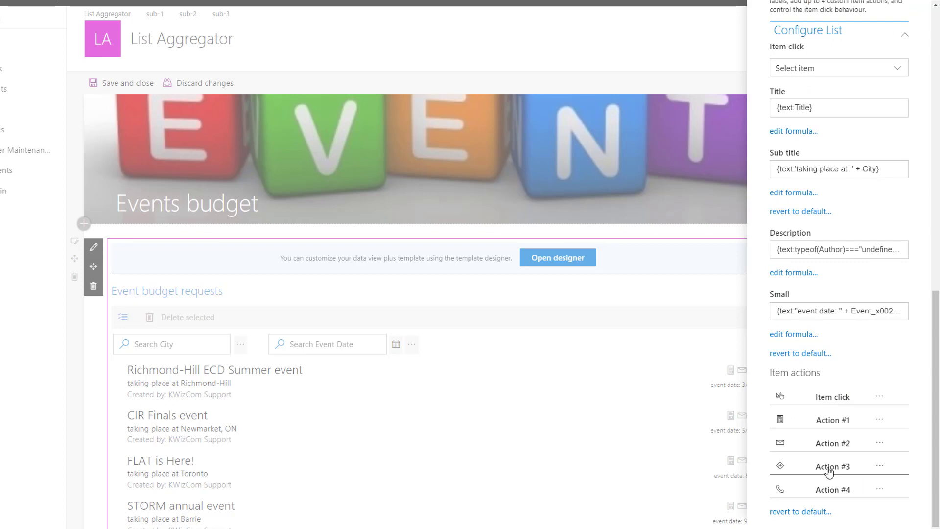
Open the "Show on map" script of the list's Action #3, enlarge the code area and examine the mapsLink URL
{"action": "left_click", "coordinate": [879, 467]}
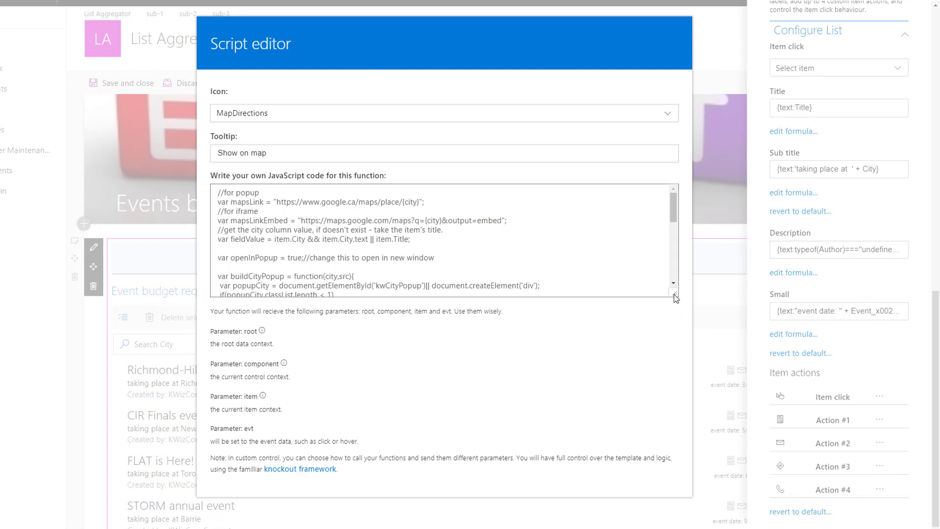
{"action": "left_click_drag", "start_coordinate": [674, 292], "coordinate": [714, 427]}
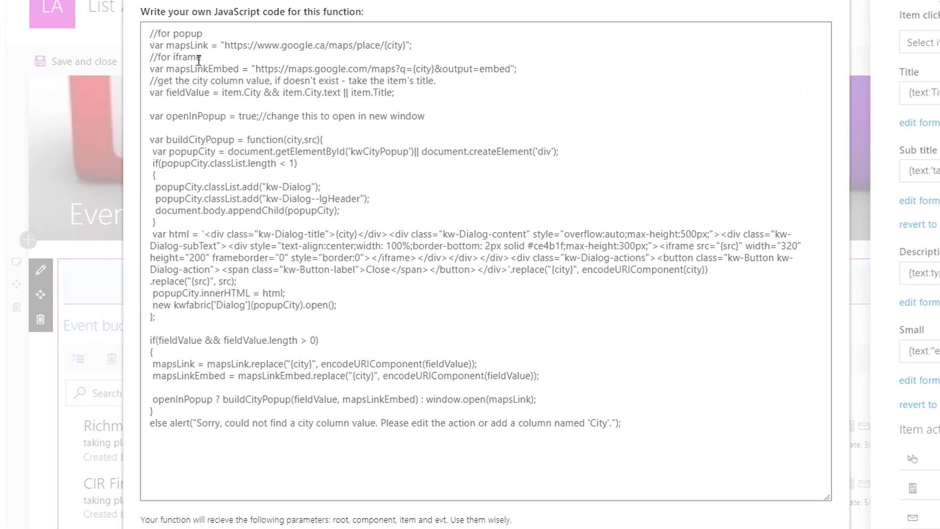
{"action": "left_click_drag", "start_coordinate": [220, 37], "coordinate": [413, 40]}
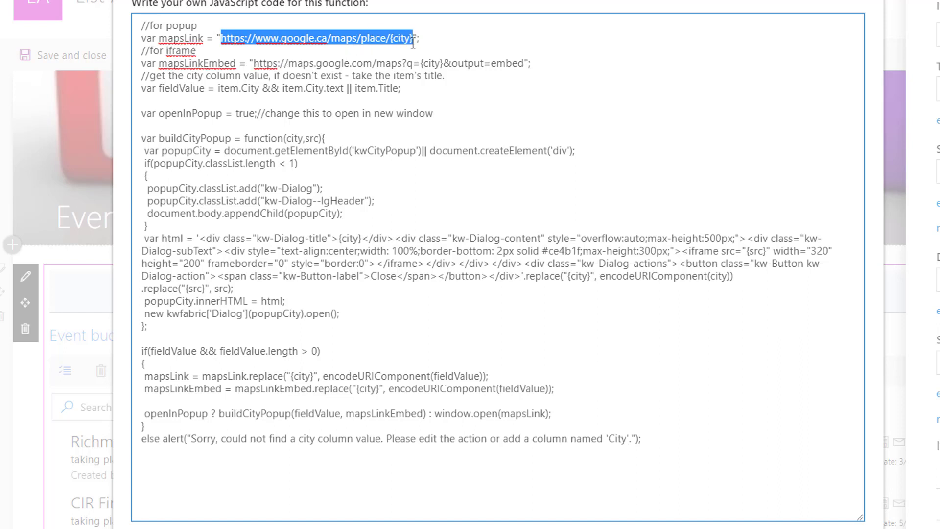
{"action": "left_click", "coordinate": [371, 54]}
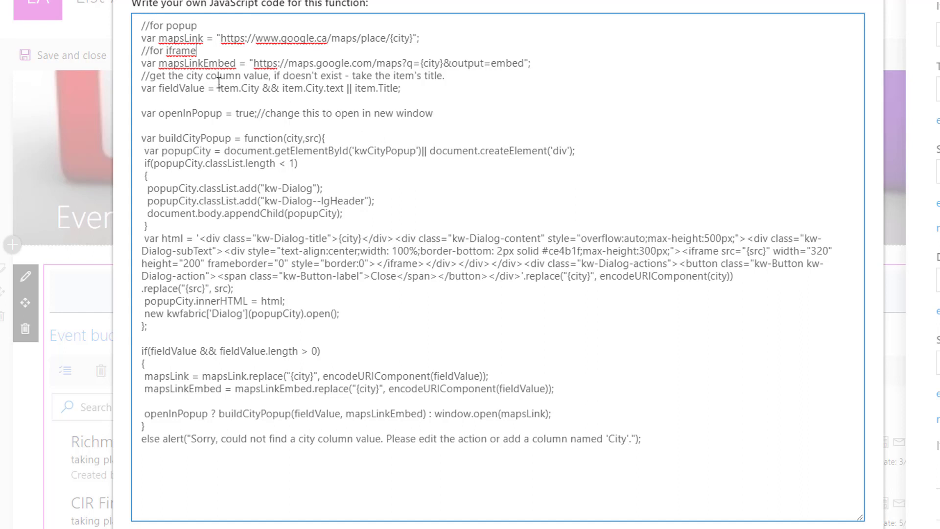
Examine the script's item.City reference in the fieldValue variable and the popup HTML, and close the script editor
{"action": "left_click_drag", "start_coordinate": [219, 88], "coordinate": [247, 88]}
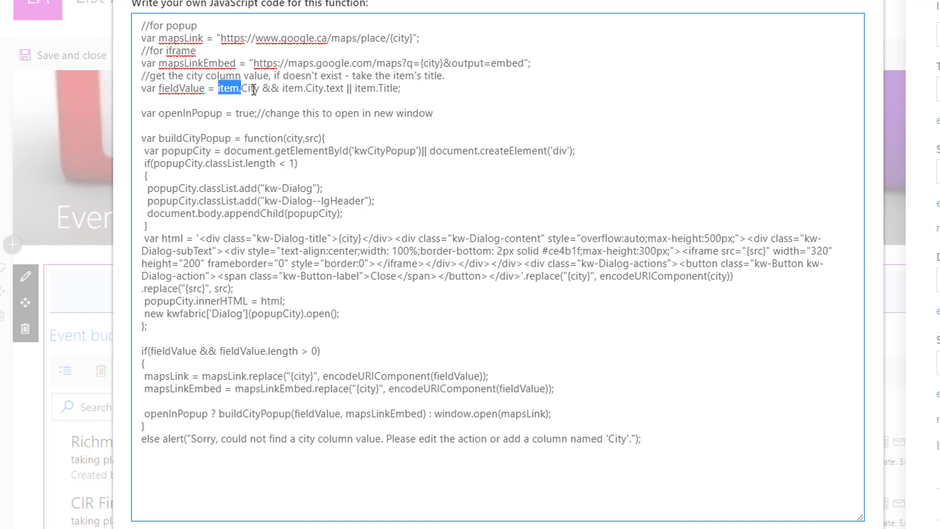
{"action": "left_click", "coordinate": [249, 88]}
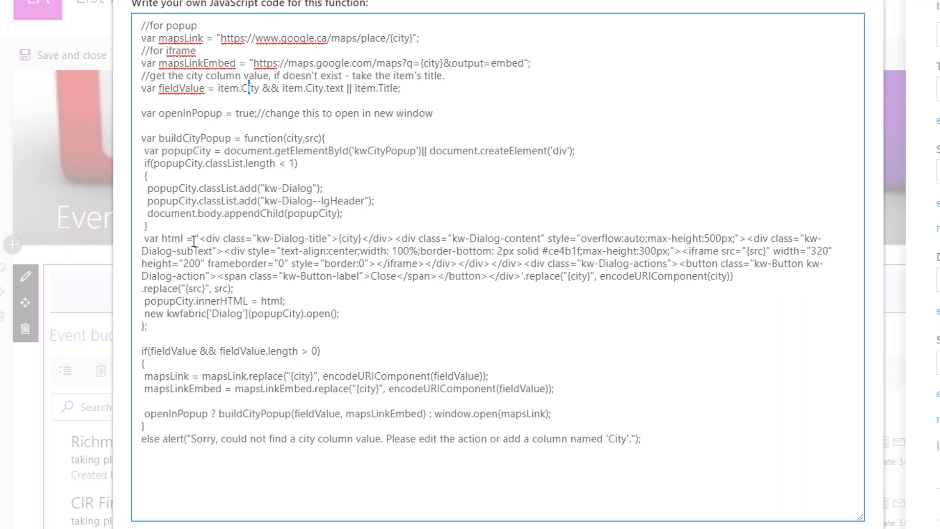
{"action": "left_click_drag", "start_coordinate": [207, 239], "coordinate": [254, 240]}
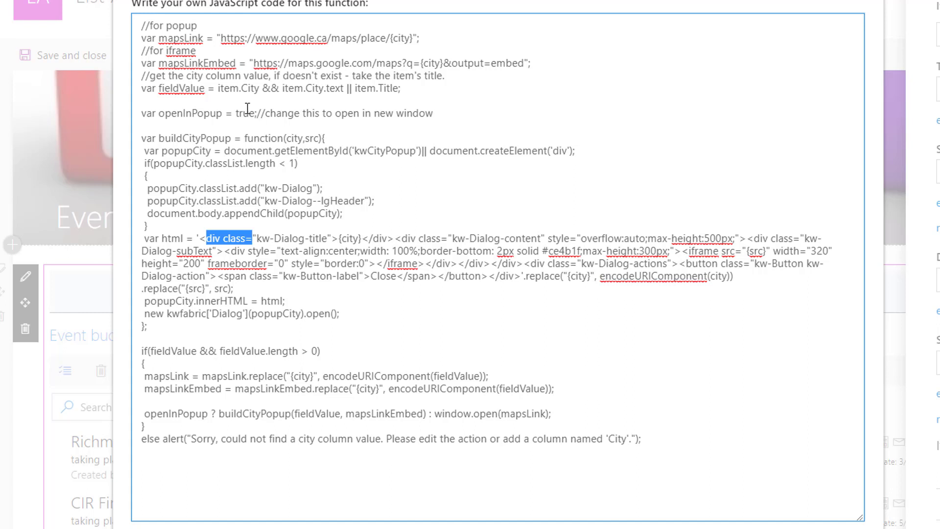
{"action": "left_click", "coordinate": [216, 88]}
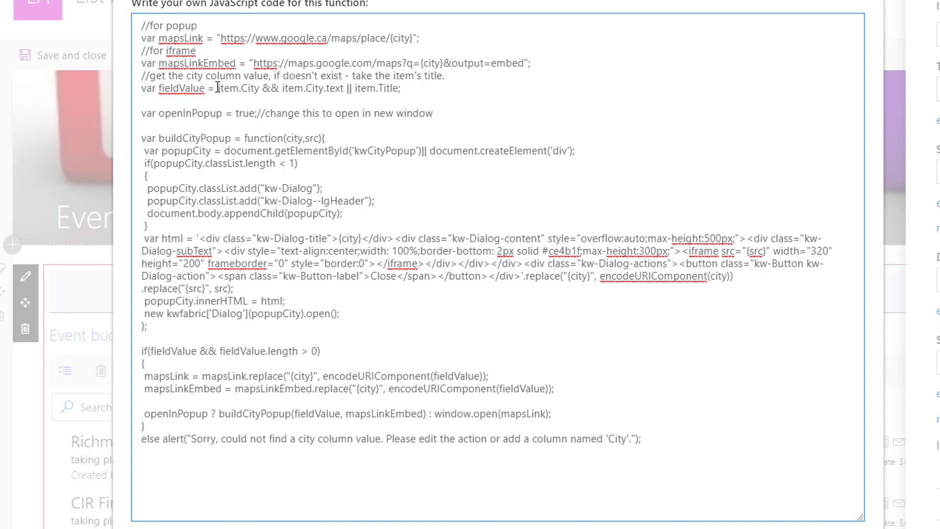
{"action": "left_click_drag", "start_coordinate": [216, 88], "coordinate": [259, 88]}
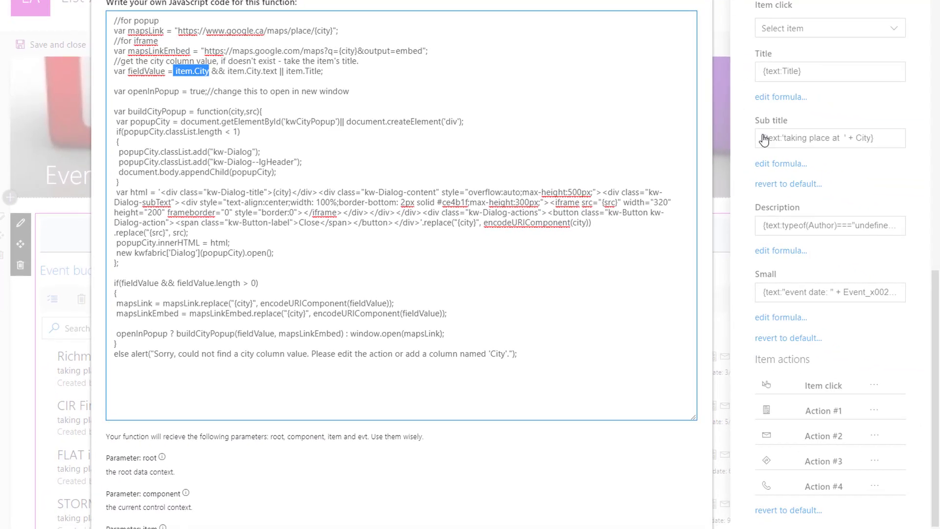
{"action": "left_click", "coordinate": [875, 487]}
Open the "Call organizer" script of the list's Action #4 and enlarge the code area to show the whole script
{"action": "left_click", "coordinate": [876, 487]}
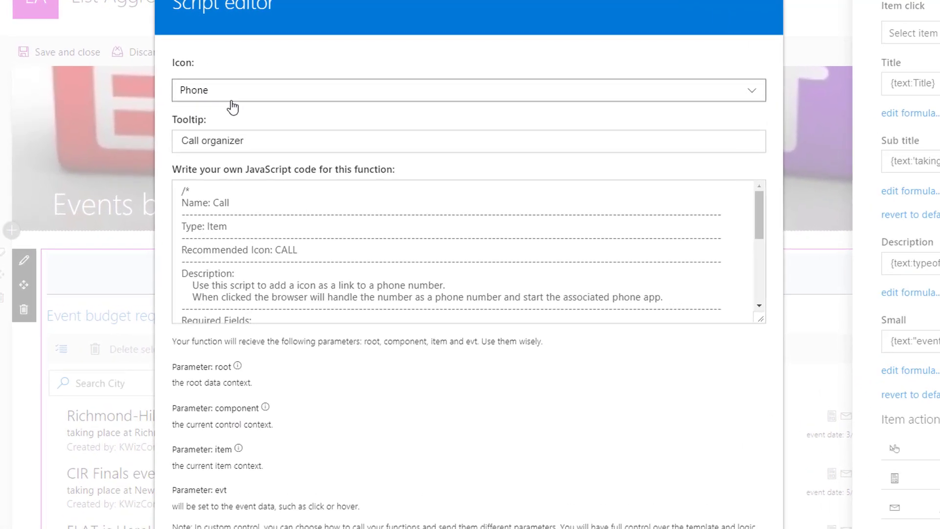
{"action": "left_click", "coordinate": [762, 320]}
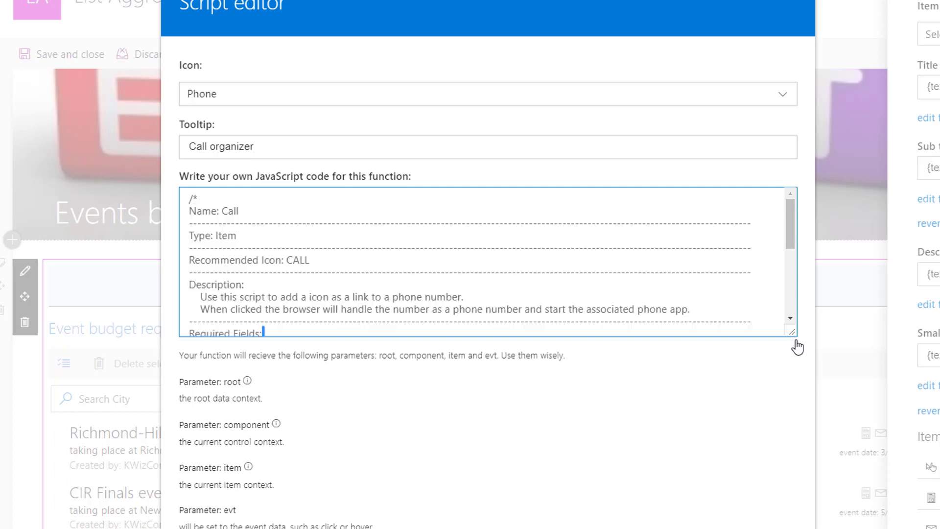
{"action": "left_click_drag", "start_coordinate": [791, 332], "coordinate": [835, 465]}
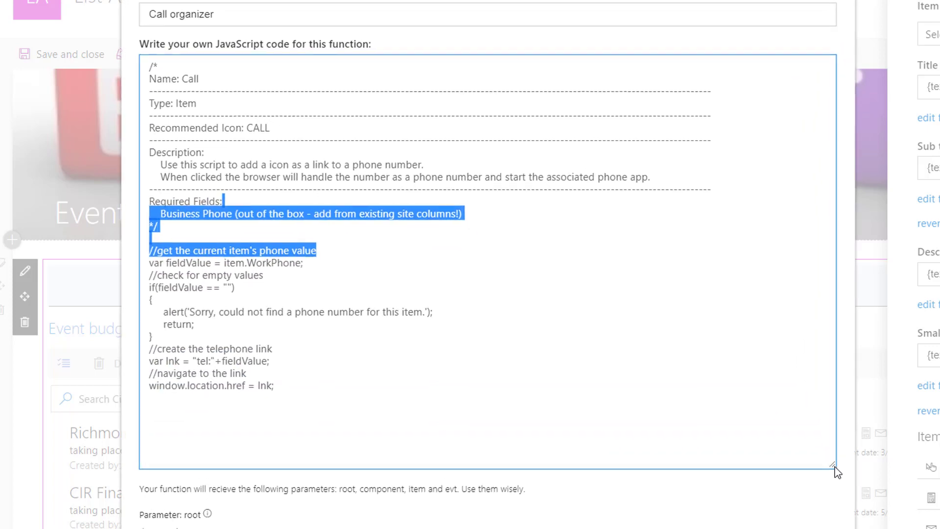
{"action": "left_click", "coordinate": [570, 335]}
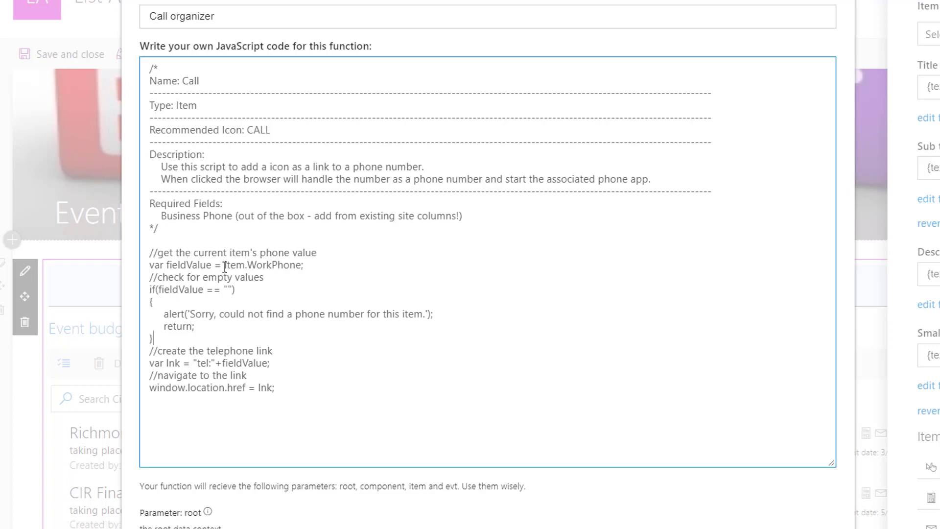
Examine how the call script reads item.WorkPhone and builds the "tel:" link from the field value
{"action": "left_click_drag", "start_coordinate": [225, 266], "coordinate": [246, 268]}
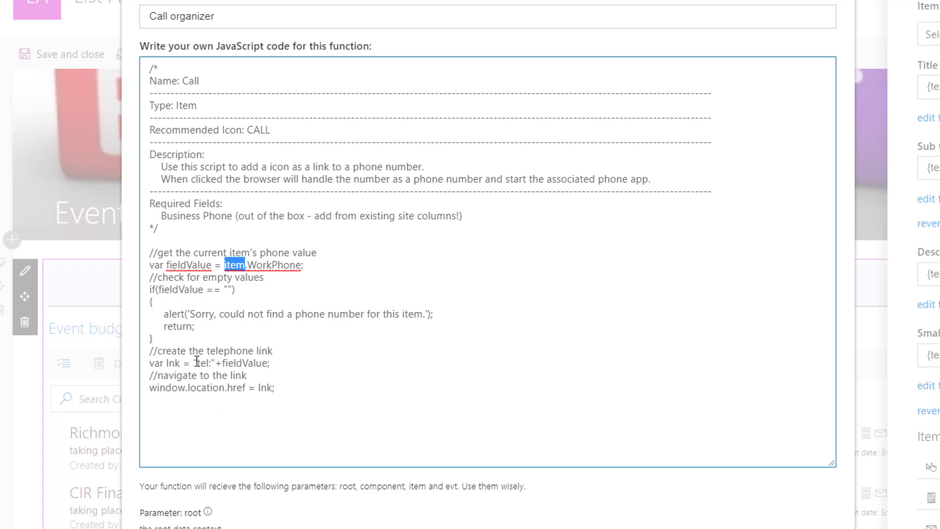
{"action": "left_click_drag", "start_coordinate": [197, 363], "coordinate": [219, 362]}
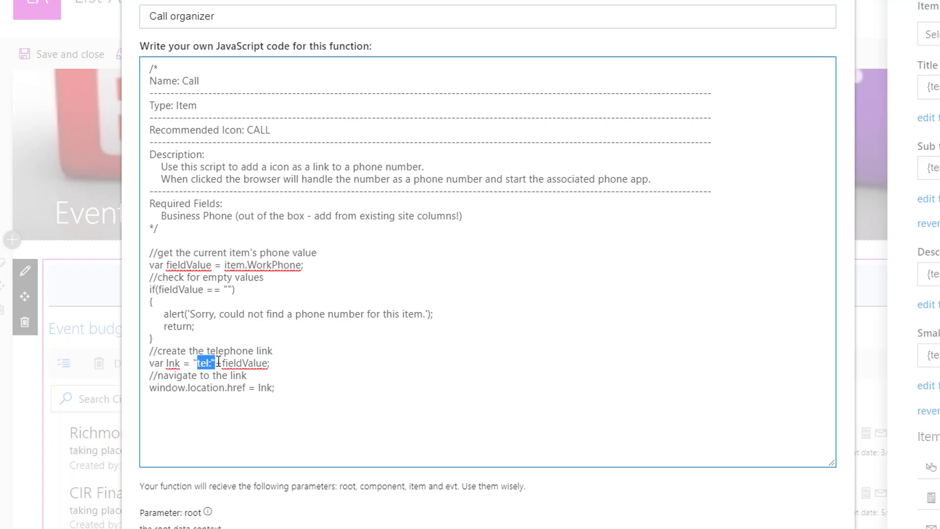
{"action": "left_click", "coordinate": [356, 381]}
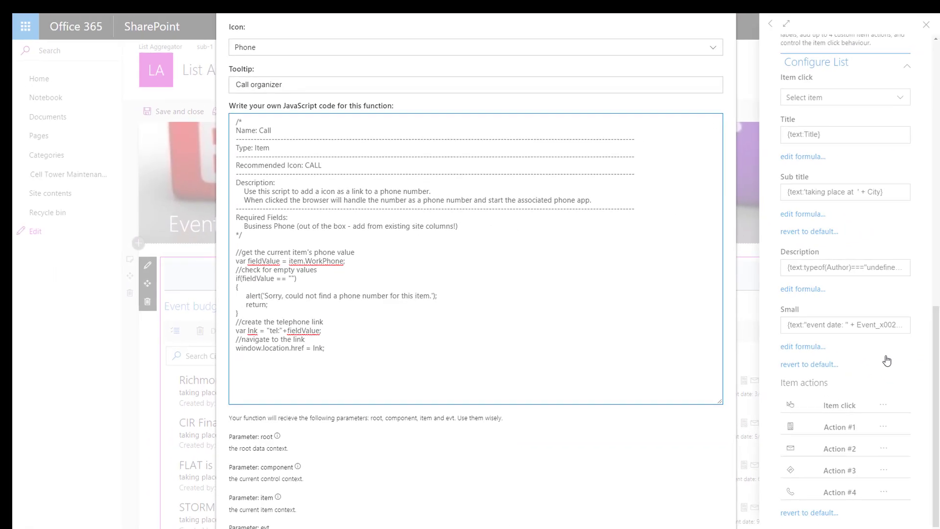
Close the call script editor and look over the Boxes Demo list on the Box Roster page
{"action": "key", "text": "Escape"}
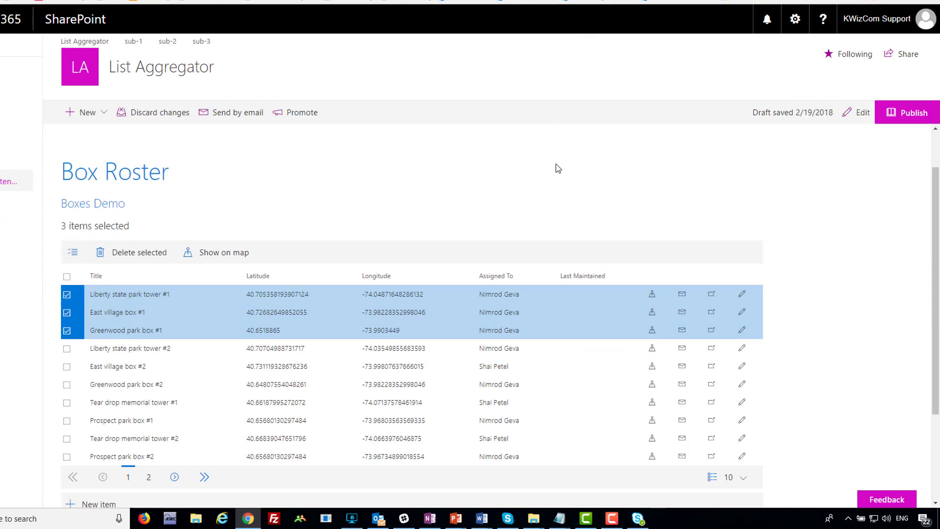
{"action": "scroll", "coordinate": [529, 147], "scroll_direction": "down", "scroll_amount": 2}
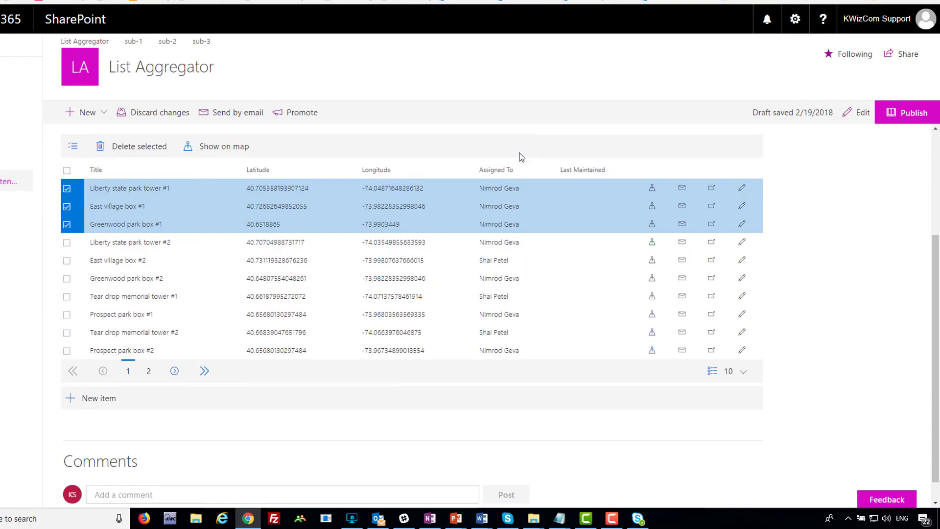
{"action": "scroll", "coordinate": [530, 157], "scroll_direction": "up", "scroll_amount": 1}
{"action": "scroll", "coordinate": [531, 158], "scroll_direction": "up", "scroll_amount": 1}
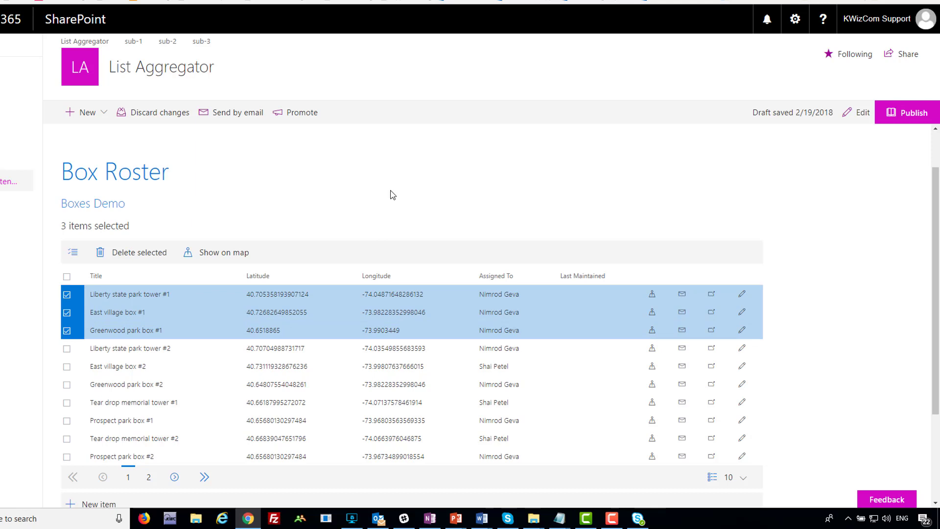
View the map of Liberty state park tower #1, and show the three selected Boxes Demo items together on one map
{"action": "left_click", "coordinate": [652, 295]}
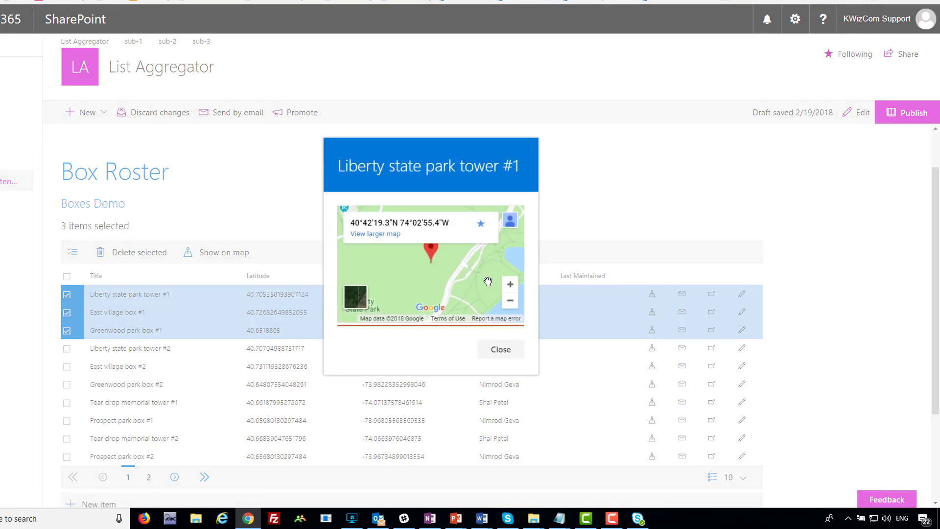
{"action": "left_click", "coordinate": [627, 208]}
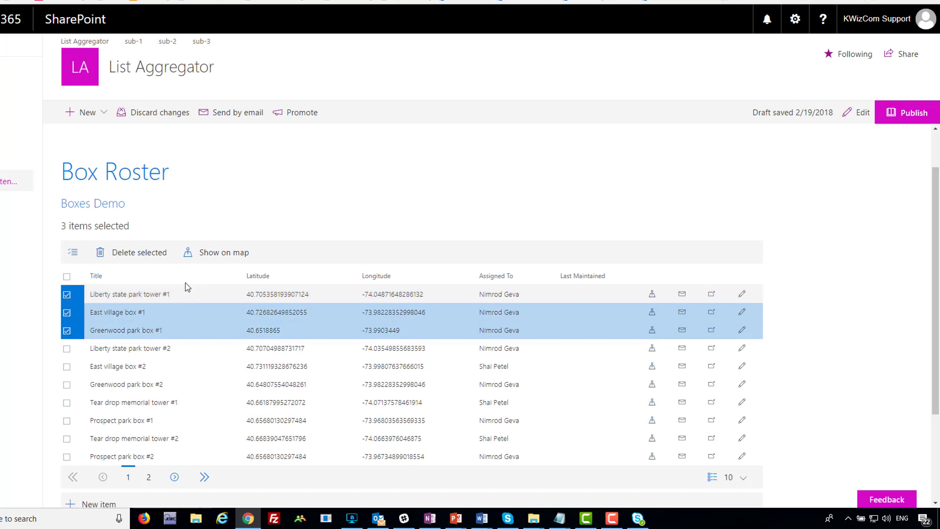
{"action": "left_click", "coordinate": [212, 257]}
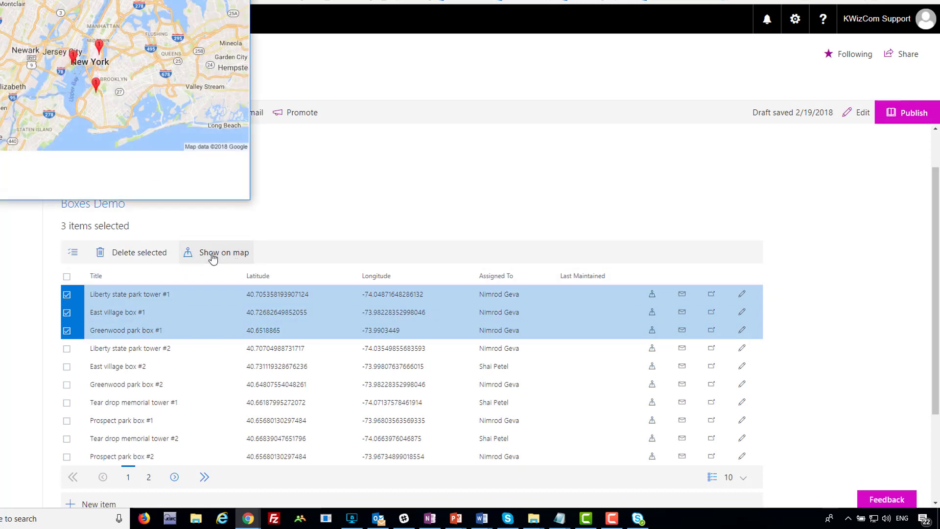
{"action": "left_click_drag", "start_coordinate": [87, 0], "coordinate": [246, 44]}
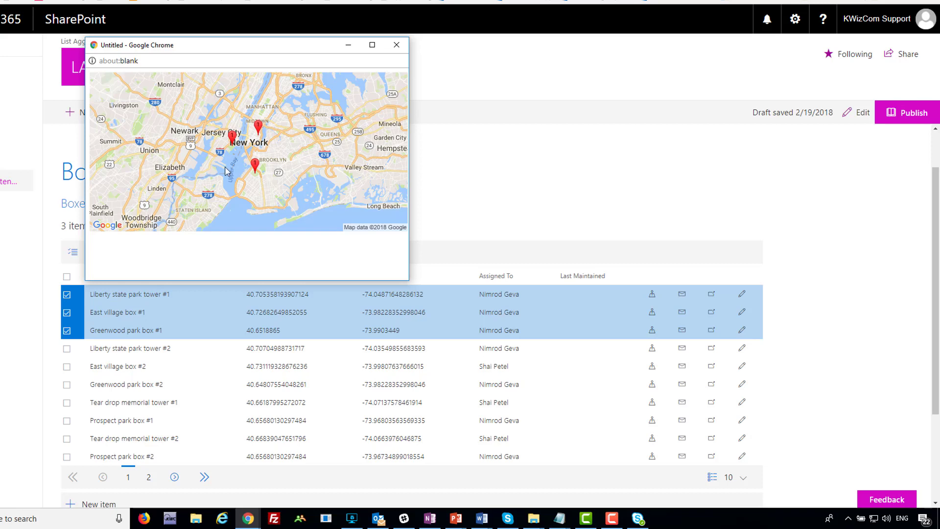
{"action": "left_click", "coordinate": [397, 46]}
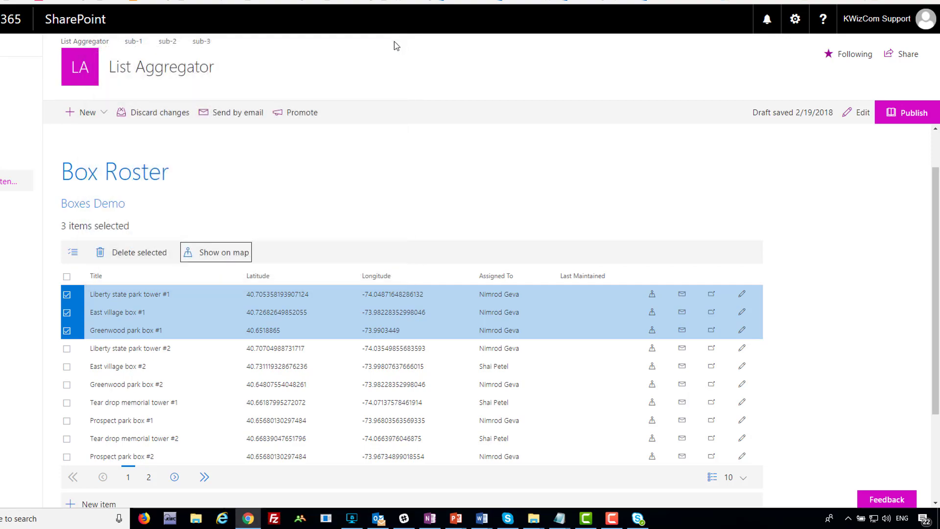
{"action": "key", "text": "F10"}
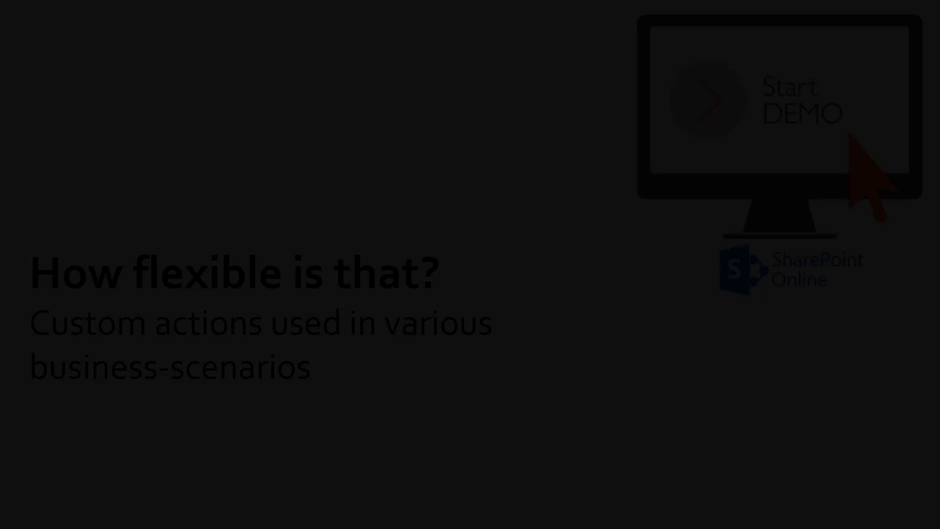
{"action": "left_click", "coordinate": [535, 411]}
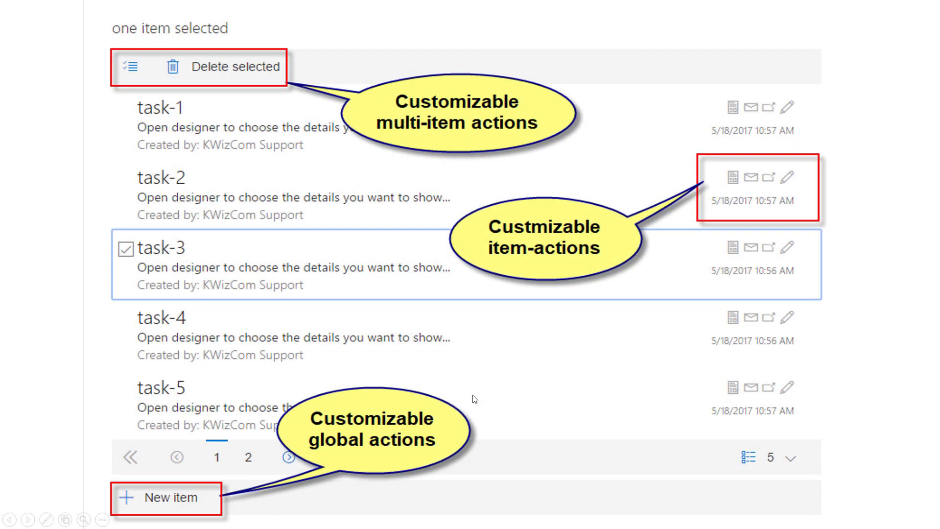
{"action": "left_click", "coordinate": [474, 398]}
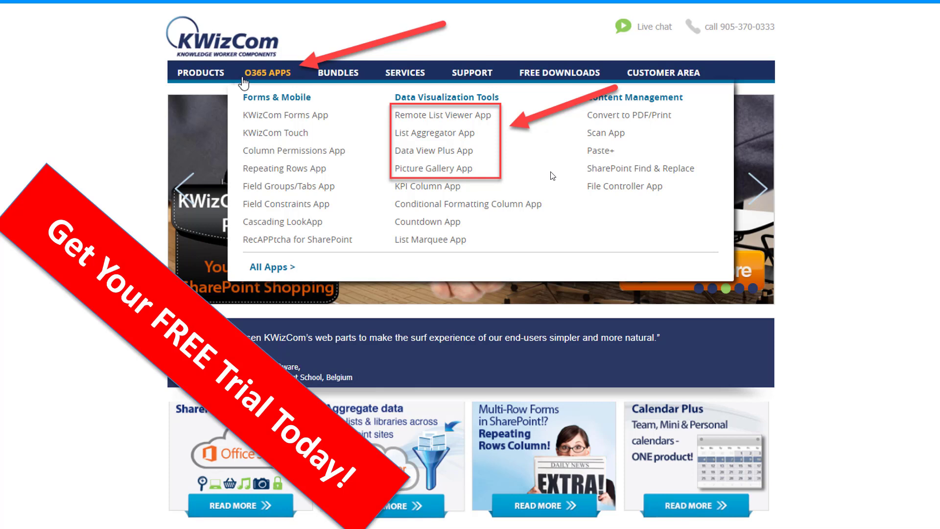
{"action": "left_click", "coordinate": [399, 185]}
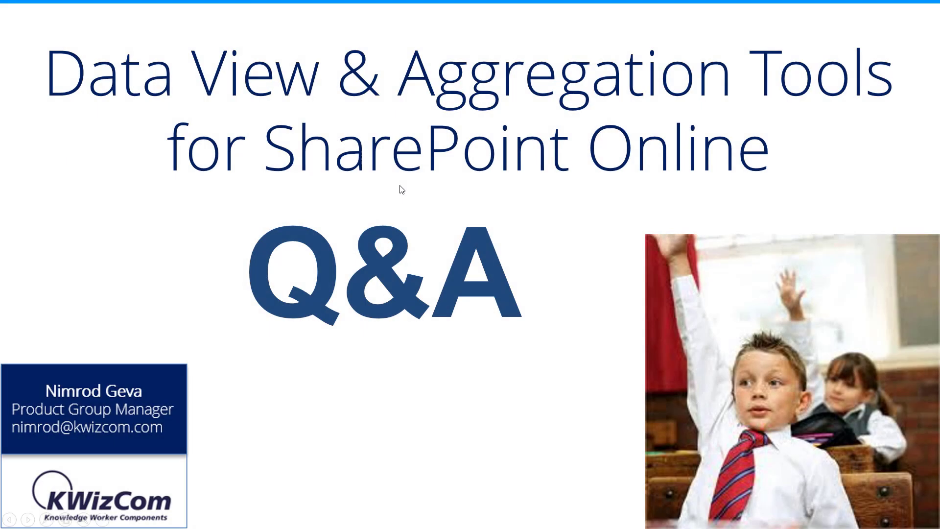